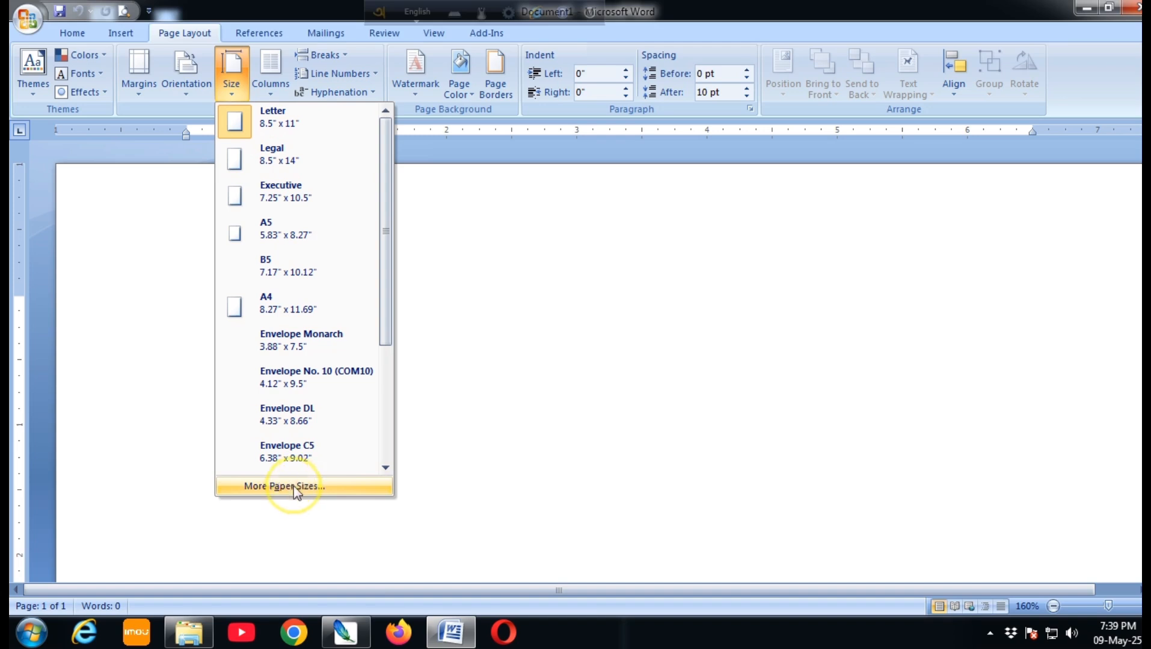
- Set a custom paper size of 4.5 inches wide by 4.5 inches high for the whole document
{"action": "left_click", "coordinate": [294, 486]}
{"action": "left_click", "coordinate": [516, 169]}
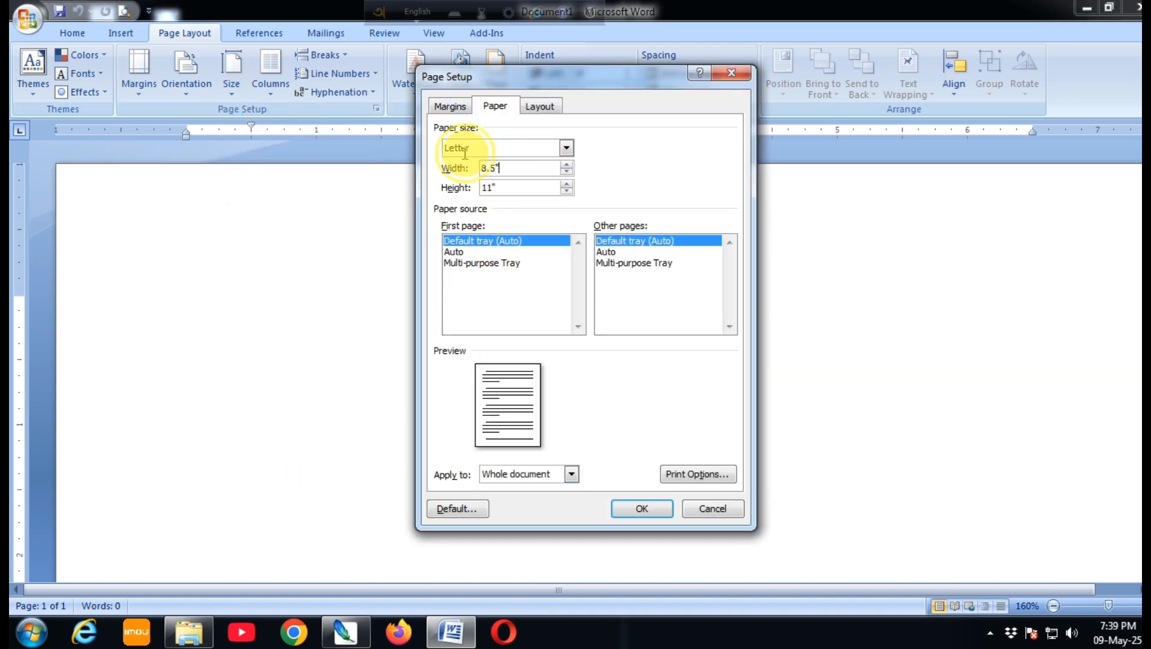
{"action": "key", "text": "shift+Home"}
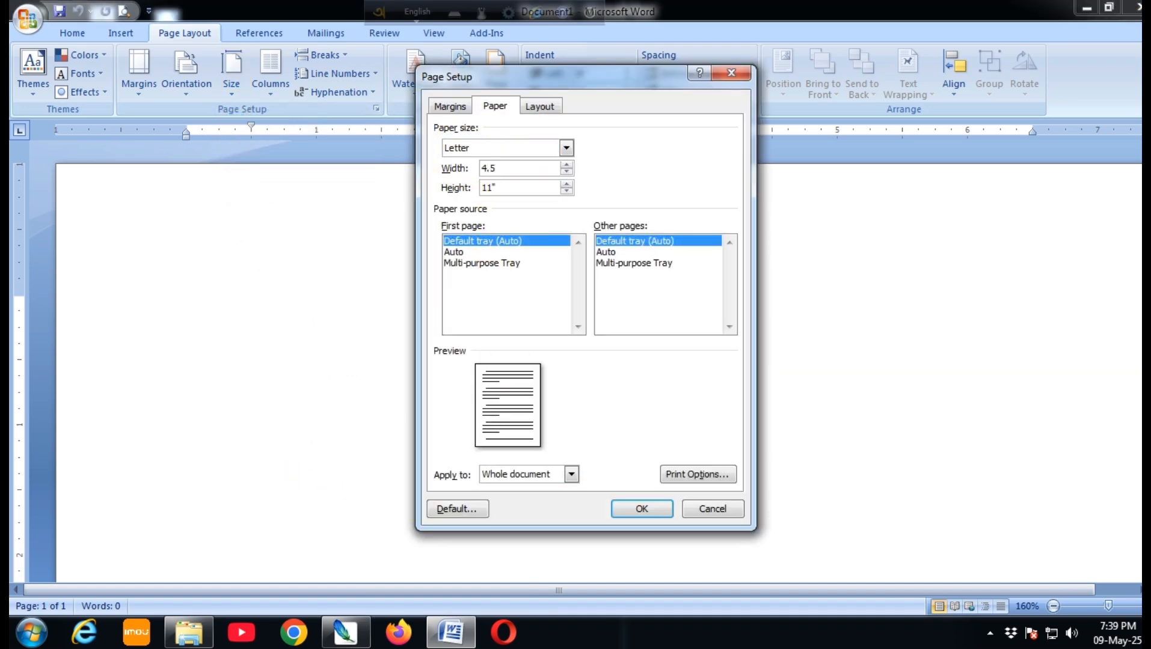
{"action": "key", "text": "Tab"}
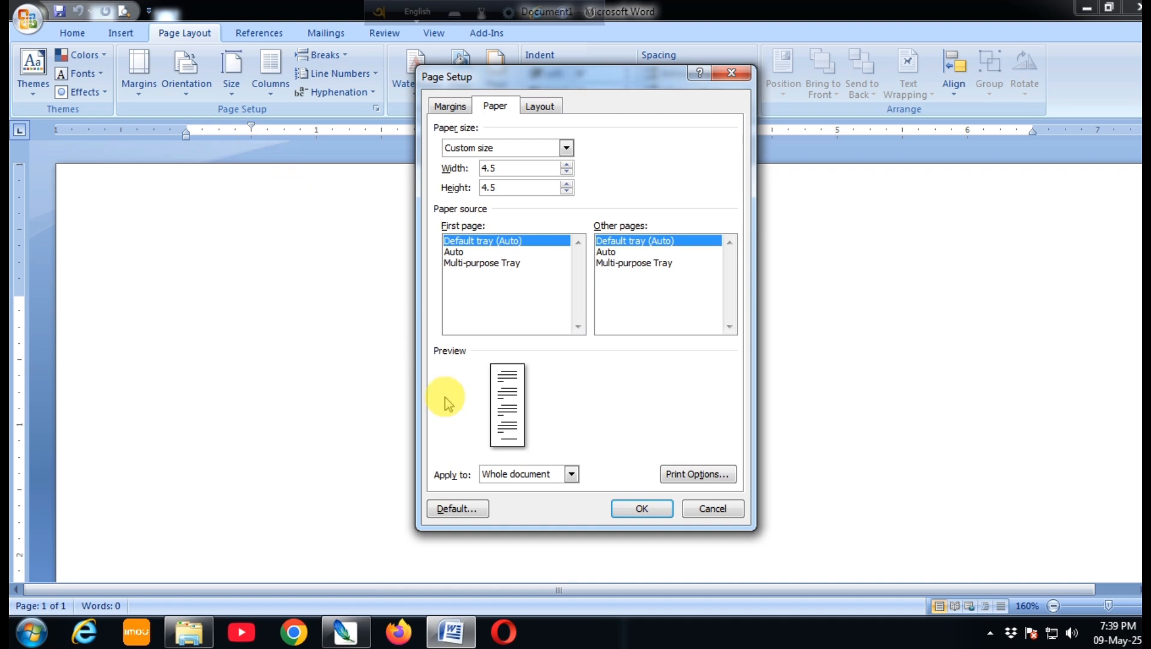
{"action": "left_click", "coordinate": [634, 509]}
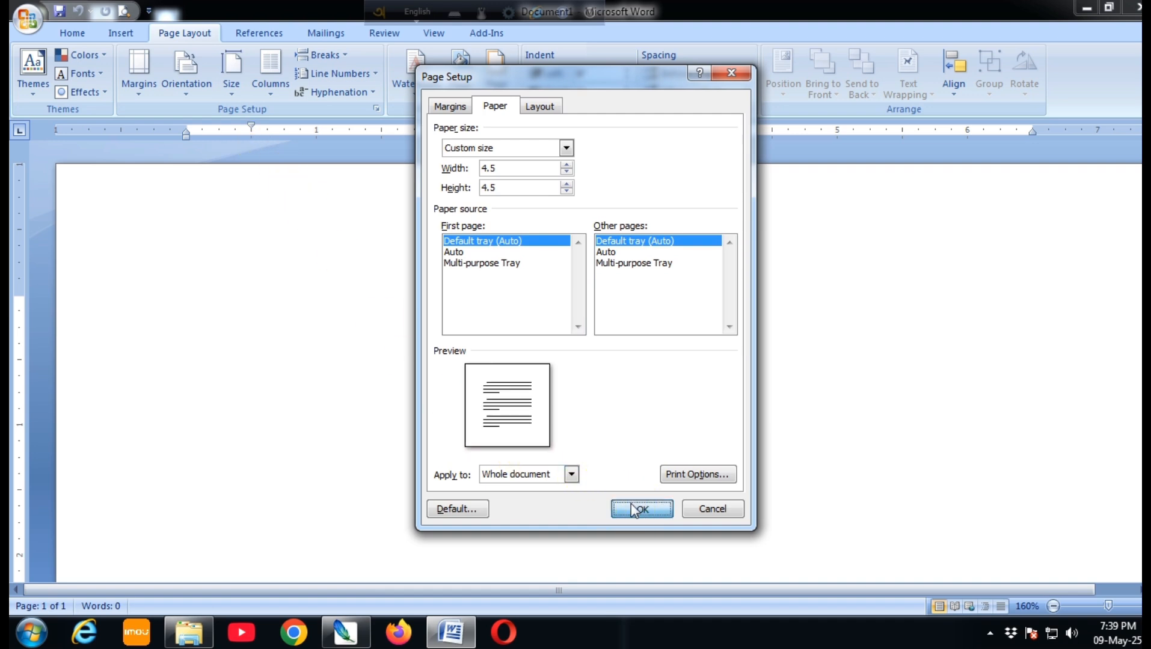
- Reduce the page's top and bottom margins on the ruler and align the first-line indent with the left margin
{"action": "scroll", "coordinate": [536, 382], "scroll_direction": "down", "scroll_amount": 2}
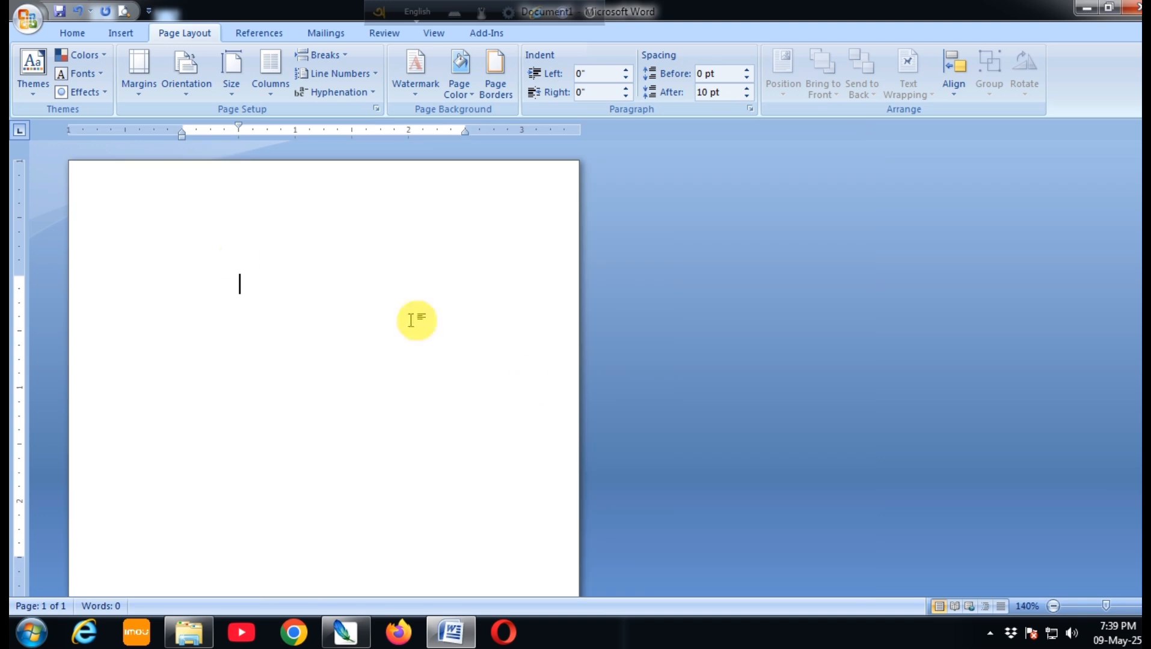
{"action": "left_click_drag", "start_coordinate": [21, 268], "coordinate": [46, 206]}
{"action": "scroll", "coordinate": [163, 226], "scroll_direction": "up", "scroll_amount": 1}
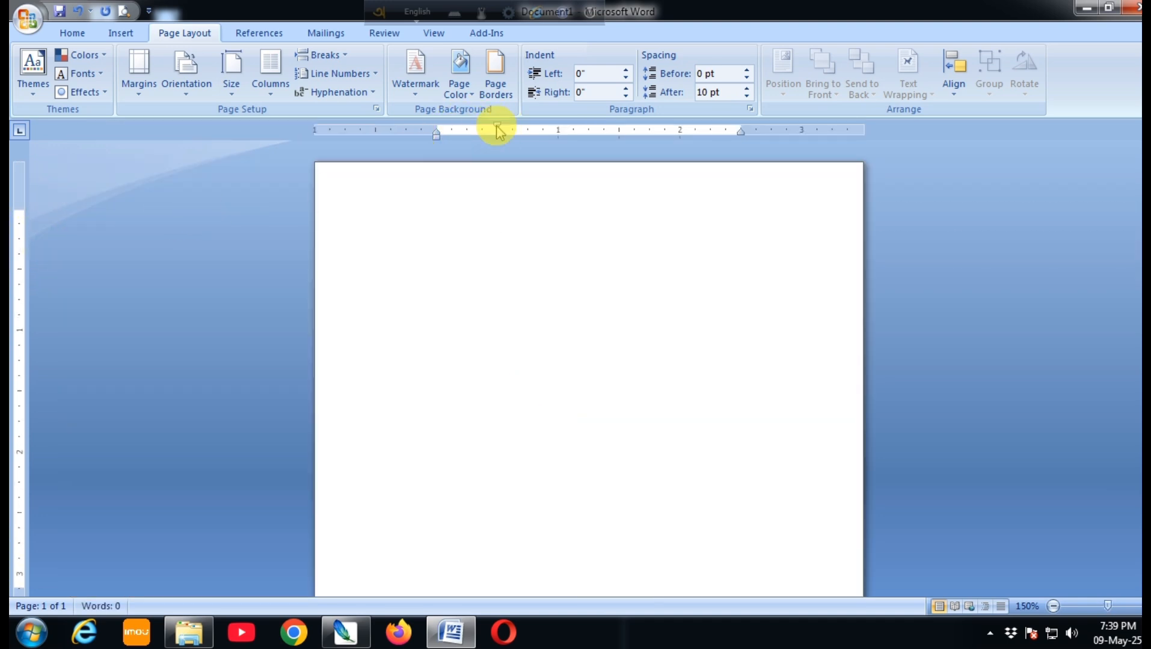
{"action": "left_click_drag", "start_coordinate": [495, 128], "coordinate": [436, 129]}
{"action": "scroll", "coordinate": [327, 324], "scroll_direction": "down", "scroll_amount": 2}
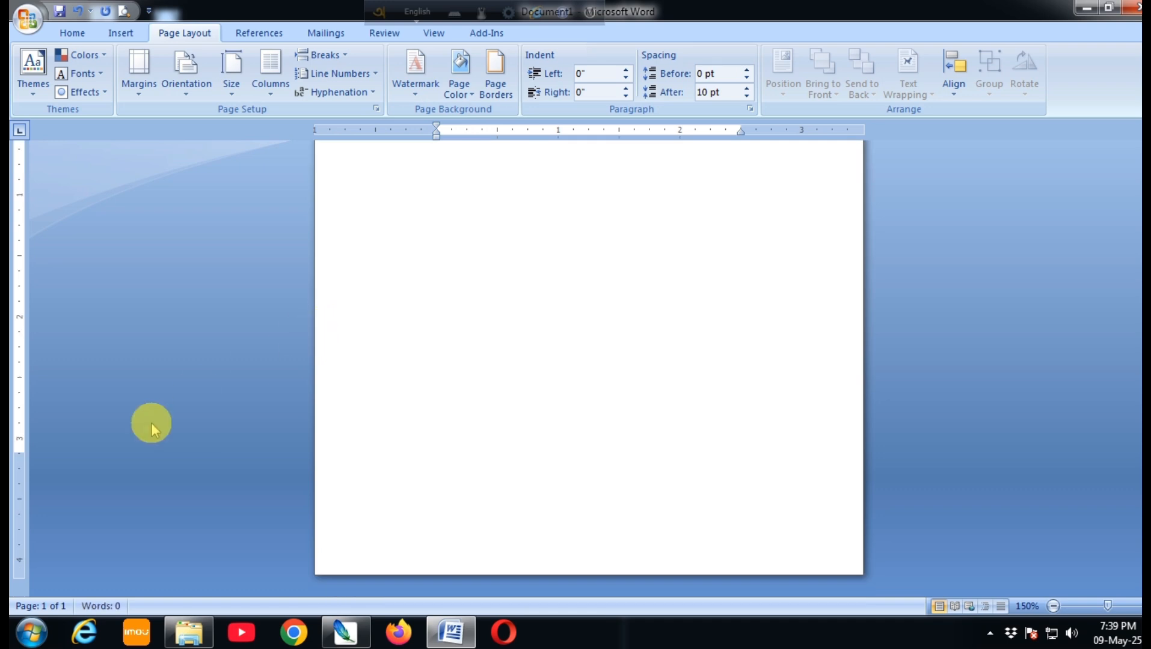
{"action": "left_click_drag", "start_coordinate": [26, 454], "coordinate": [36, 536]}
{"action": "scroll", "coordinate": [625, 382], "scroll_direction": "up", "scroll_amount": 2}
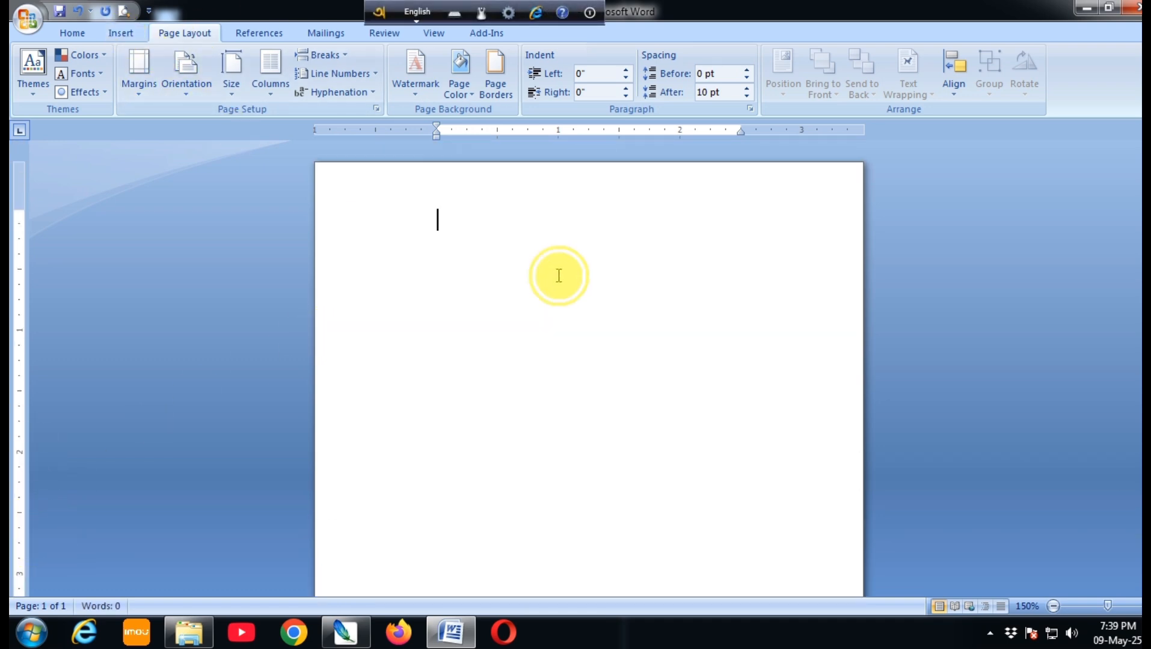
- Insert the picture Logo-1 from the Desktop folder into the blank page
{"action": "left_click", "coordinate": [257, 35]}
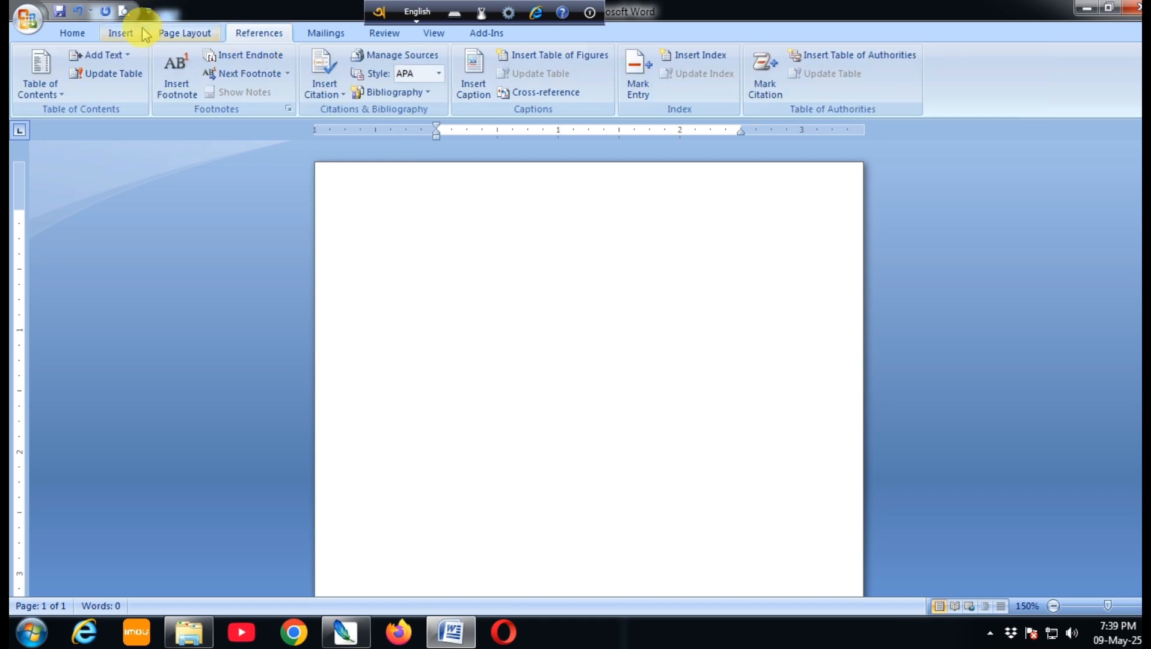
{"action": "left_click", "coordinate": [123, 33]}
{"action": "left_click", "coordinate": [194, 65]}
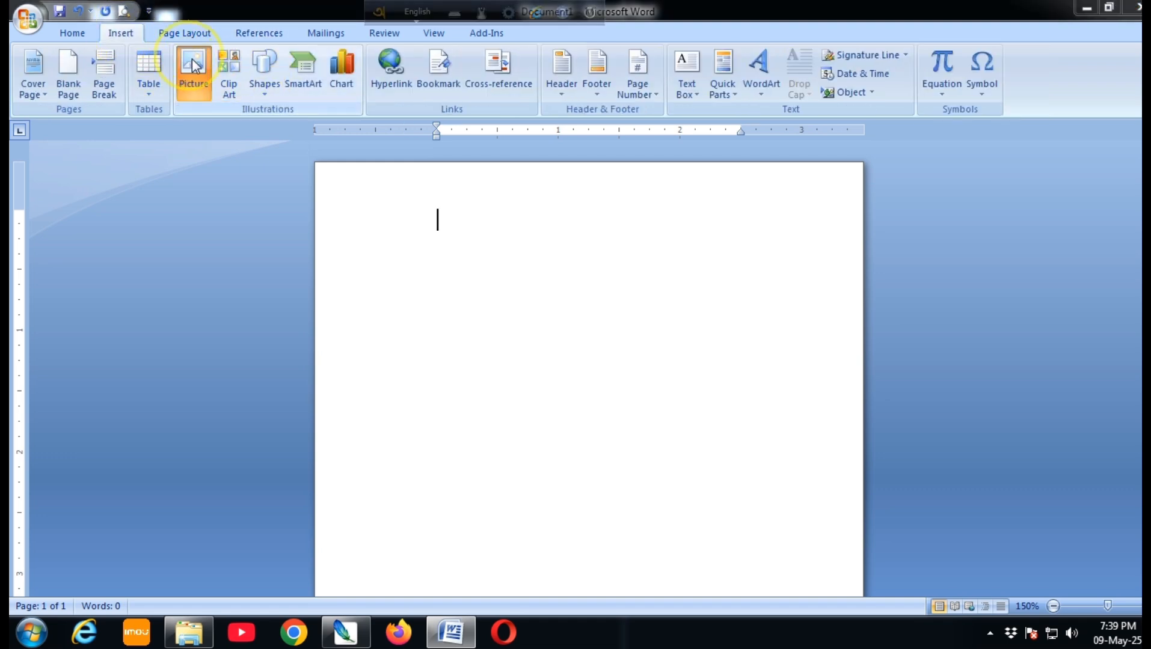
{"action": "left_click", "coordinate": [77, 151]}
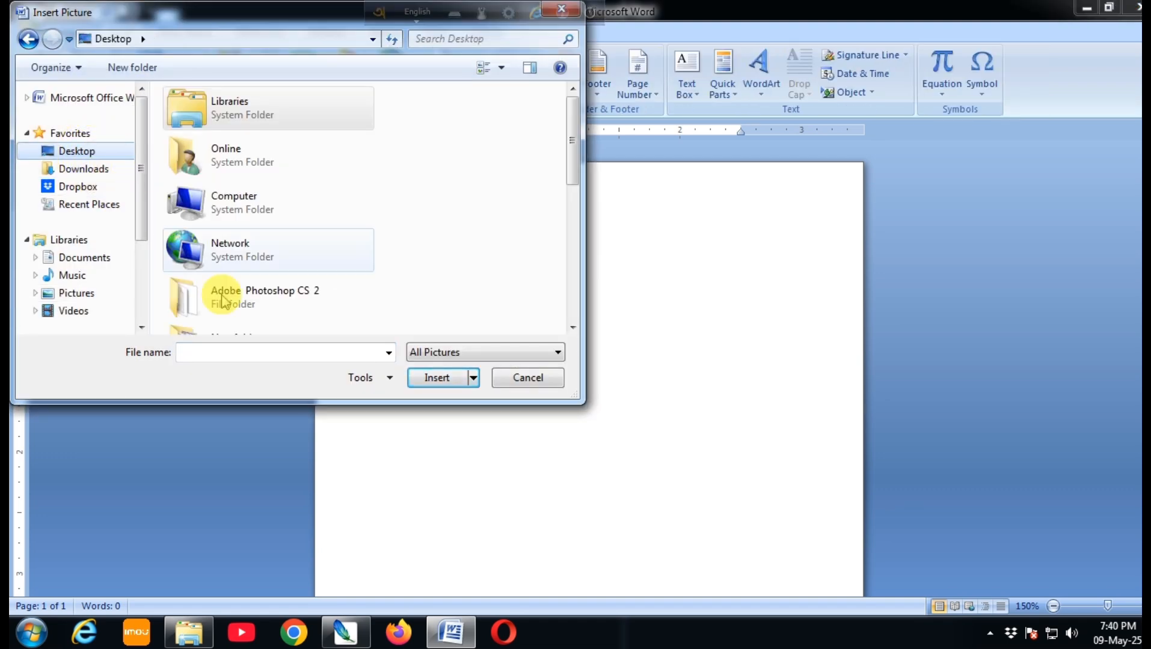
{"action": "left_click_drag", "start_coordinate": [571, 159], "coordinate": [574, 348]}
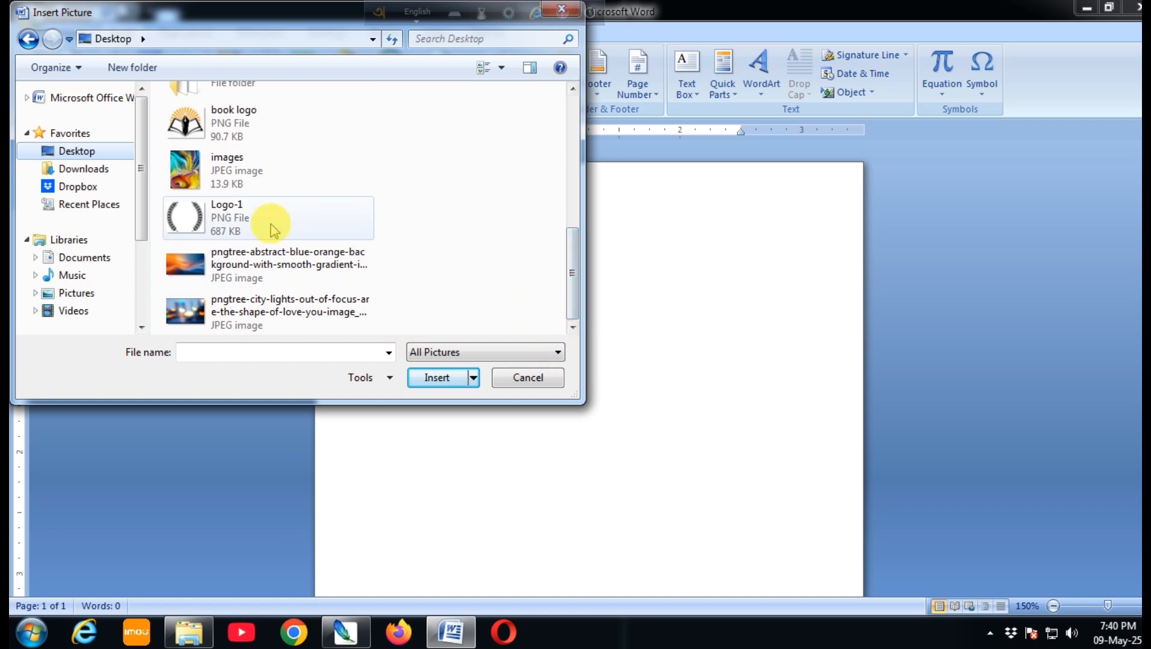
{"action": "left_click", "coordinate": [235, 217]}
{"action": "left_click", "coordinate": [436, 377]}
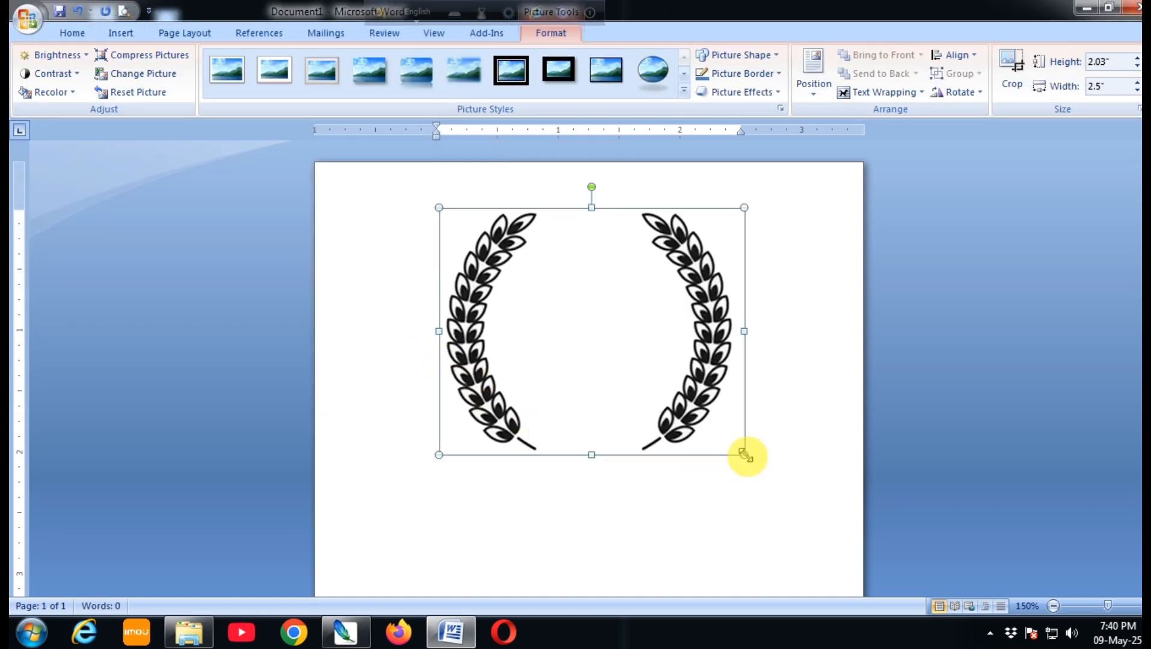
- Enlarge the wreath picture to about 2.44" high by 3.02" wide and set its text wrapping to In Front of Text
{"action": "left_click_drag", "start_coordinate": [755, 472], "coordinate": [759, 445]}
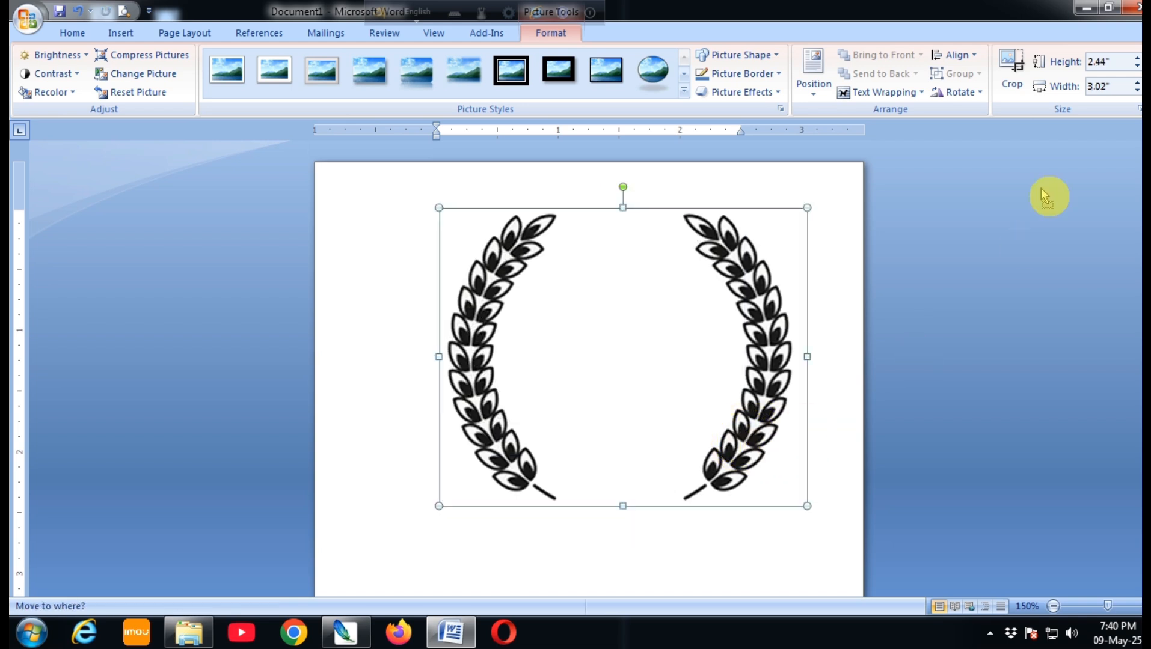
{"action": "left_click", "coordinate": [913, 91]}
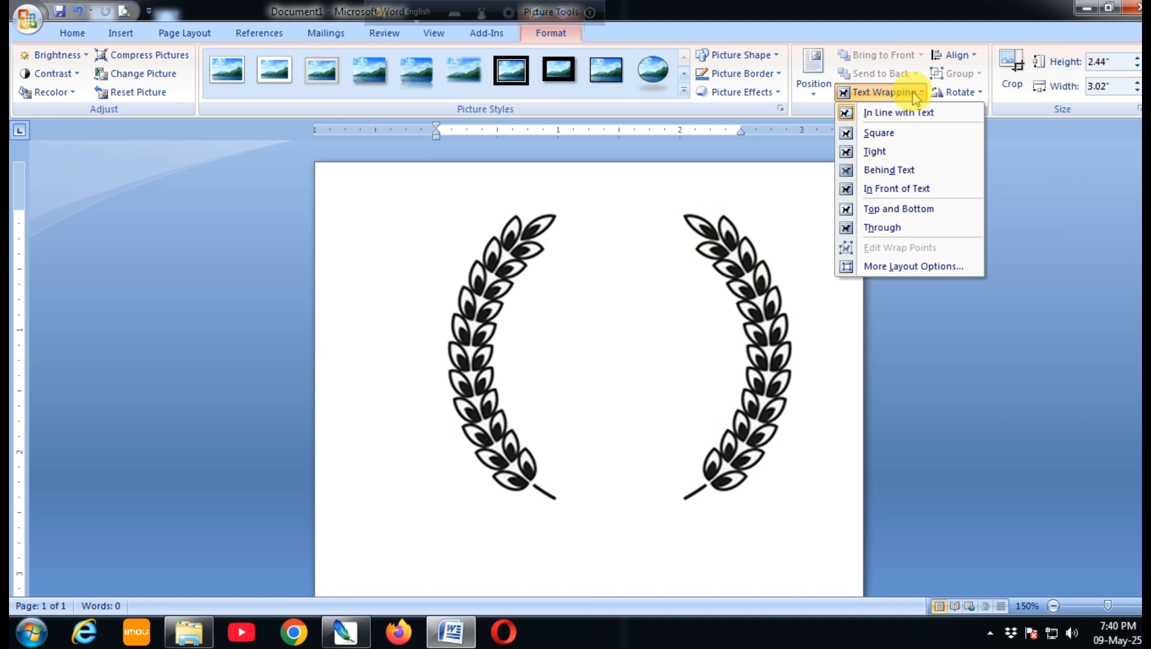
{"action": "left_click", "coordinate": [899, 192]}
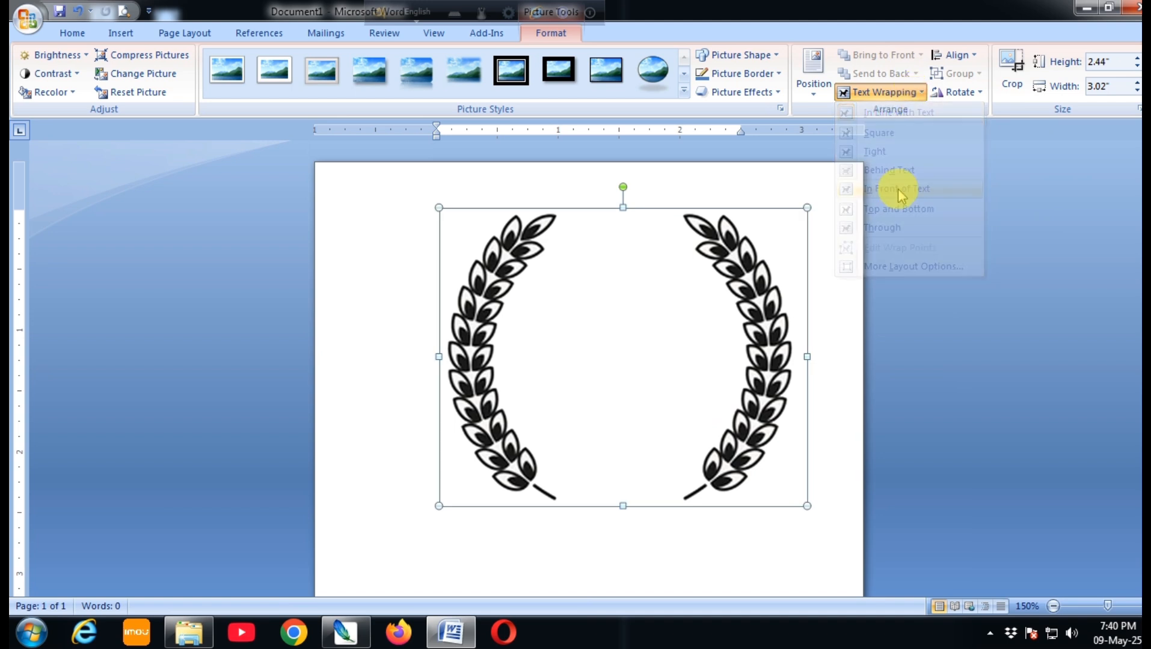
- Move the wreath picture so it sits centered horizontally on the page, slightly below the top margin
{"action": "left_click", "coordinate": [742, 380]}
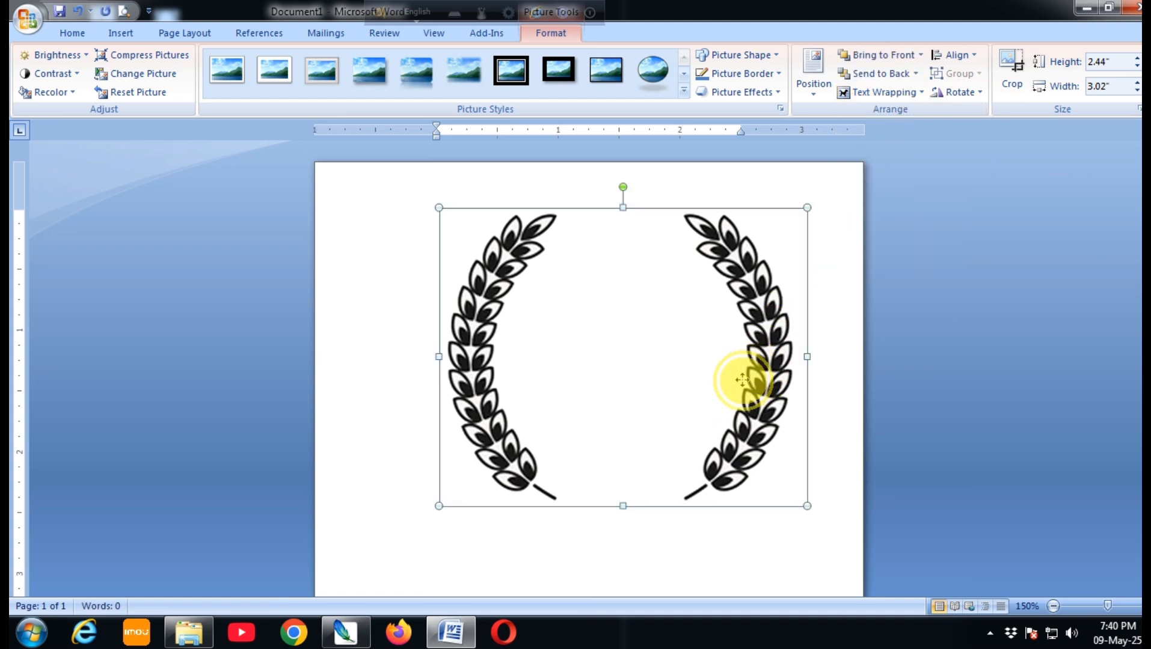
{"action": "left_click_drag", "start_coordinate": [742, 379], "coordinate": [731, 383]}
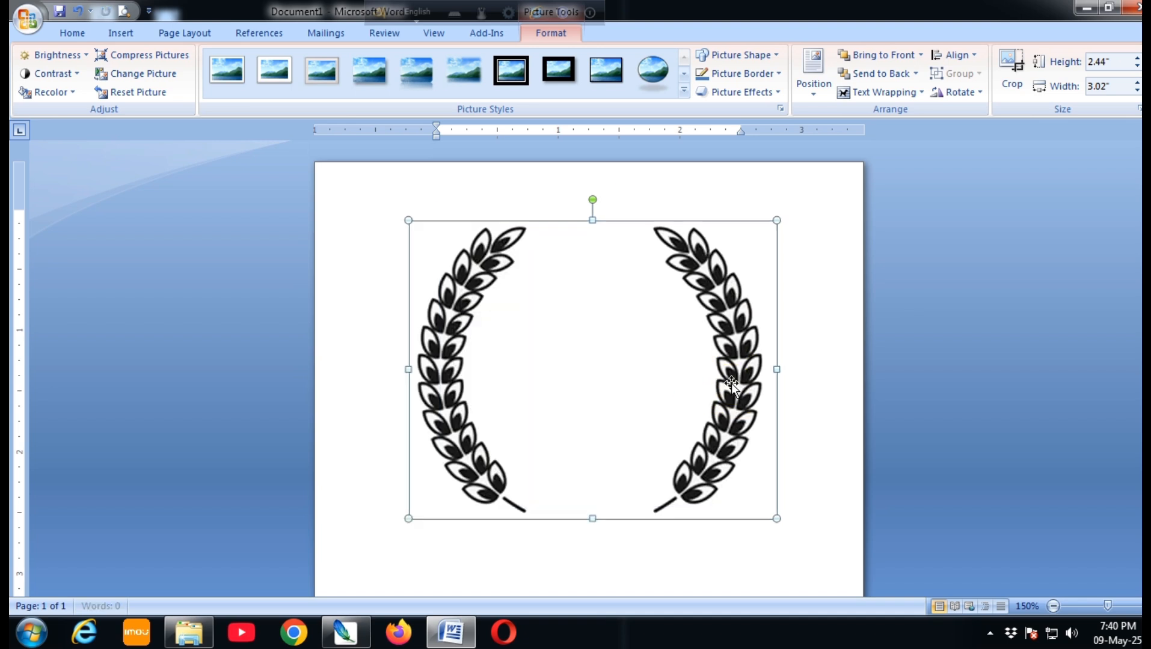
{"action": "left_click", "coordinate": [822, 356]}
- Draw a circle about 1.99" high by 1.93" wide and center it between the two wreath branches
{"action": "left_click", "coordinate": [120, 33]}
{"action": "left_click", "coordinate": [265, 73]}
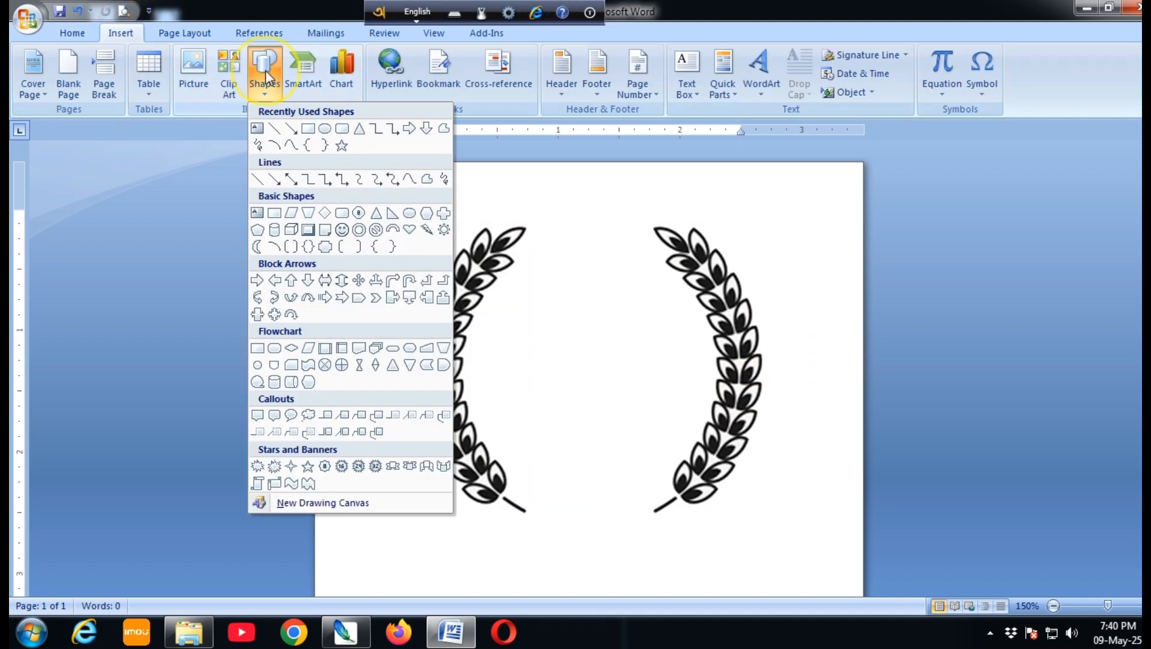
{"action": "left_click", "coordinate": [318, 130]}
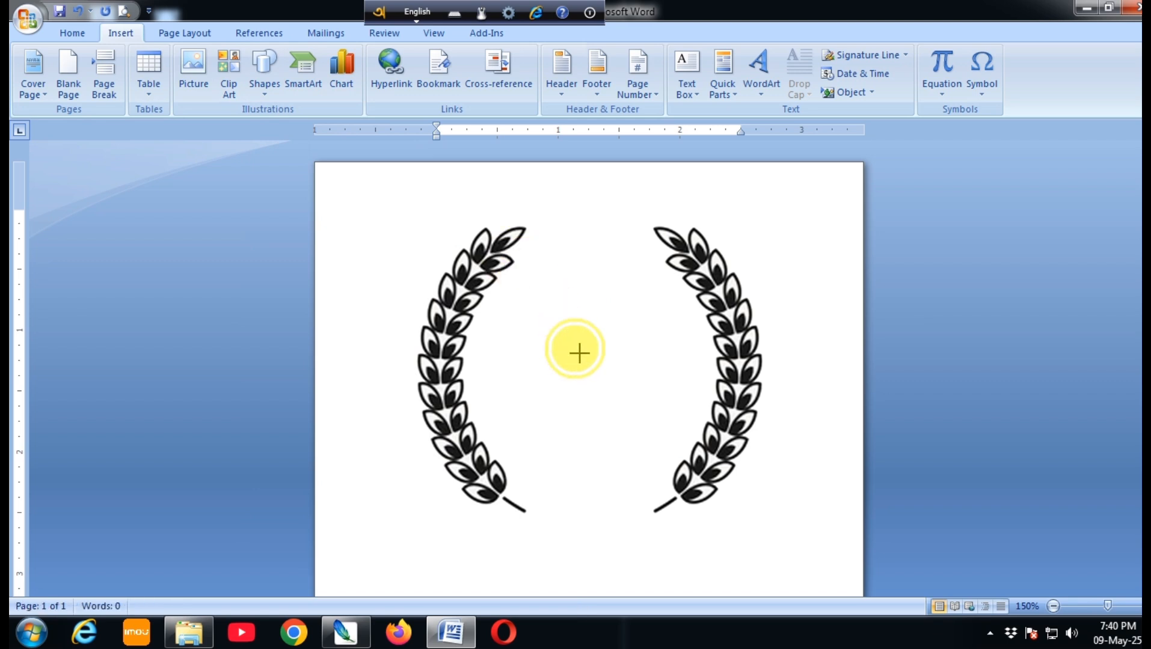
{"action": "left_click_drag", "start_coordinate": [686, 452], "coordinate": [752, 504]}
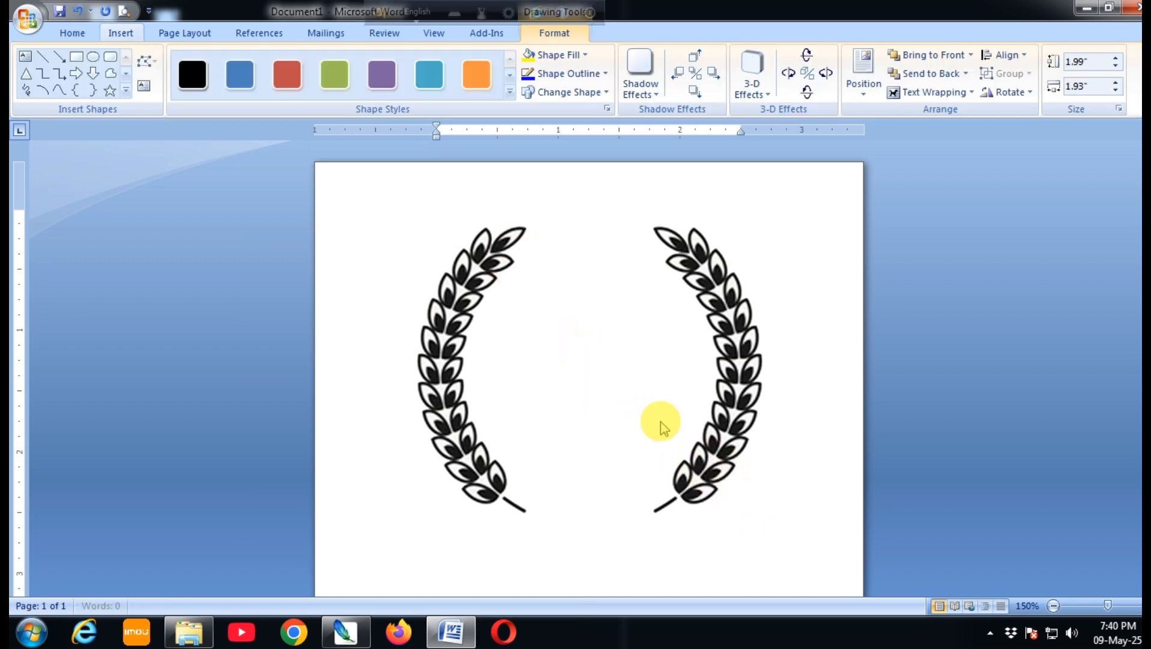
{"action": "left_click_drag", "start_coordinate": [652, 411], "coordinate": [605, 403]}
{"action": "key", "text": "ctrl+Up"}
{"action": "key", "text": "ctrl+Up"}
{"action": "key", "text": "ctrl+Up"}
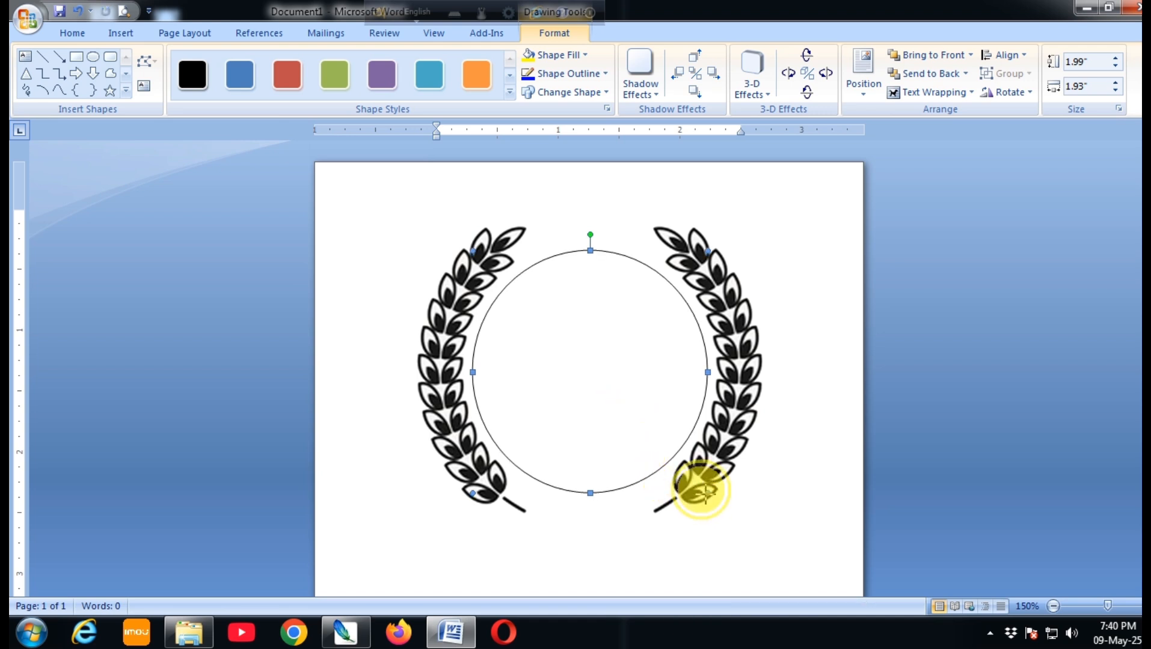
- Resize the circle to about 2.04" high by 2.01" wide so it fits closely inside the wreath
{"action": "mouse_move", "coordinate": [701, 484]}
{"action": "left_mouse_down"}
{"action": "mouse_move", "coordinate": [720, 494]}
{"action": "mouse_move", "coordinate": [711, 500]}
{"action": "left_mouse_up"}
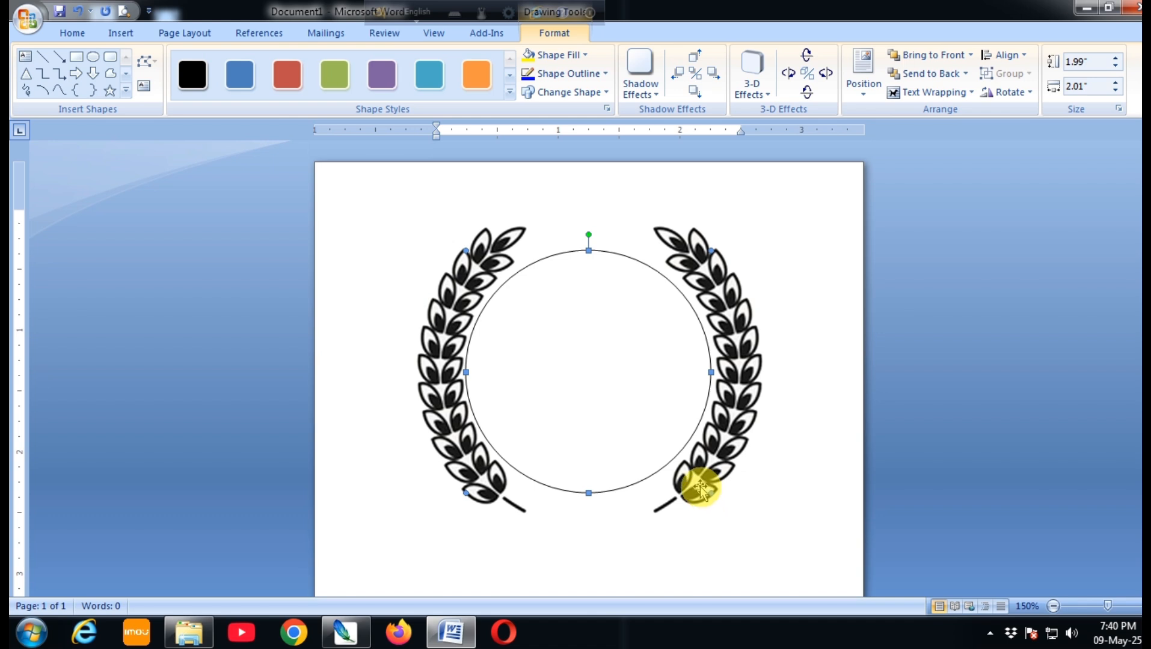
{"action": "left_click_drag", "start_coordinate": [588, 493], "coordinate": [588, 501]}
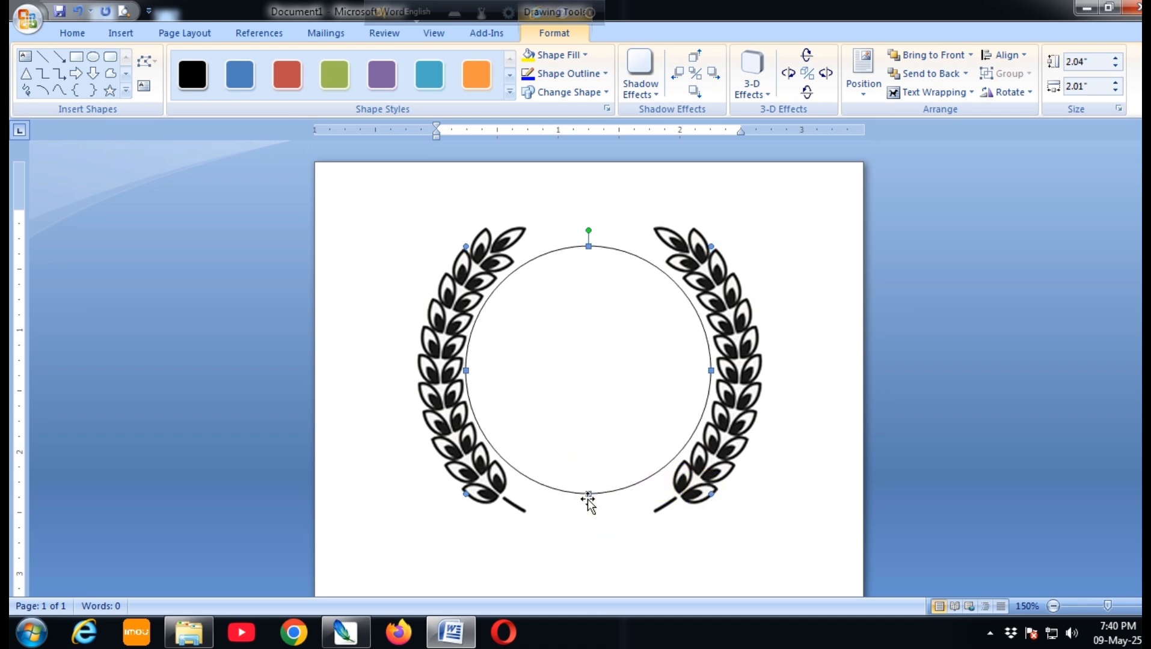
{"action": "left_click", "coordinate": [786, 434]}
- Set the circle's outline style to a solid 1 pt line
{"action": "left_click", "coordinate": [585, 245]}
{"action": "right_click", "coordinate": [584, 247]}
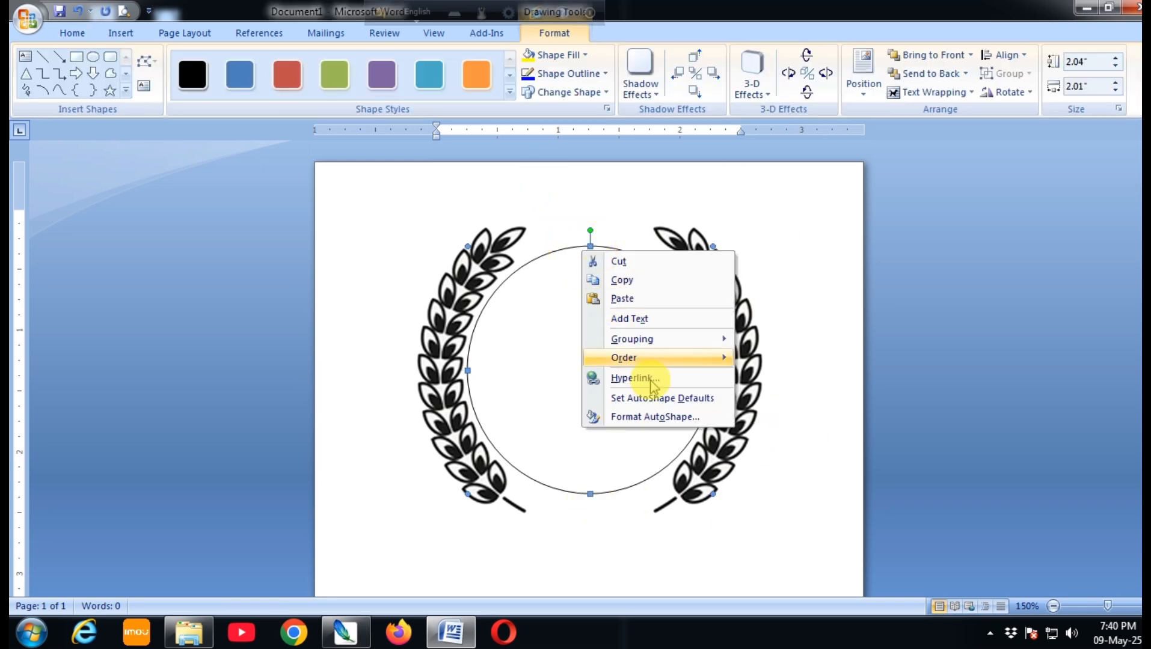
{"action": "left_click", "coordinate": [655, 416]}
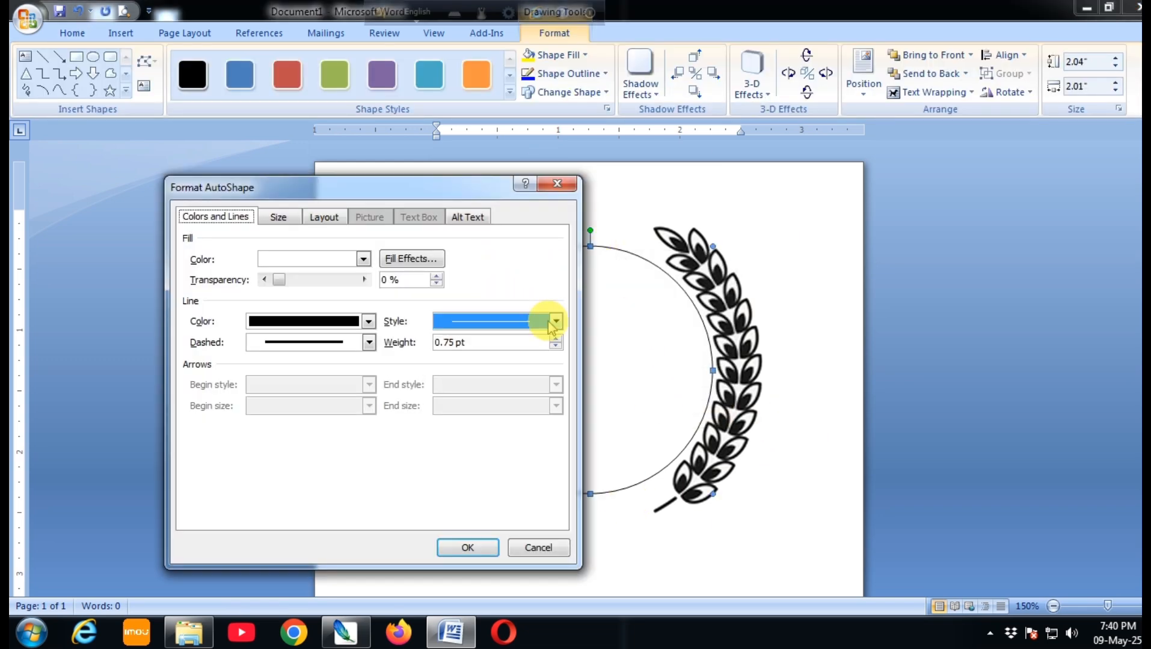
{"action": "left_click", "coordinate": [555, 321]}
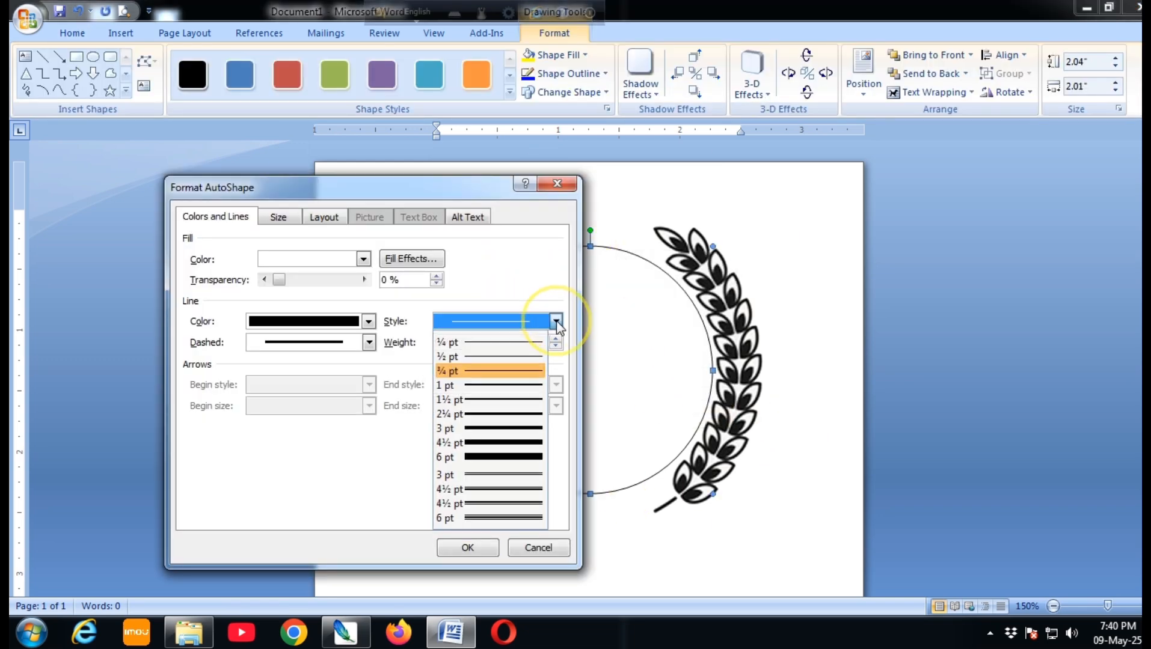
{"action": "left_click", "coordinate": [515, 386]}
{"action": "left_click", "coordinate": [468, 549]}
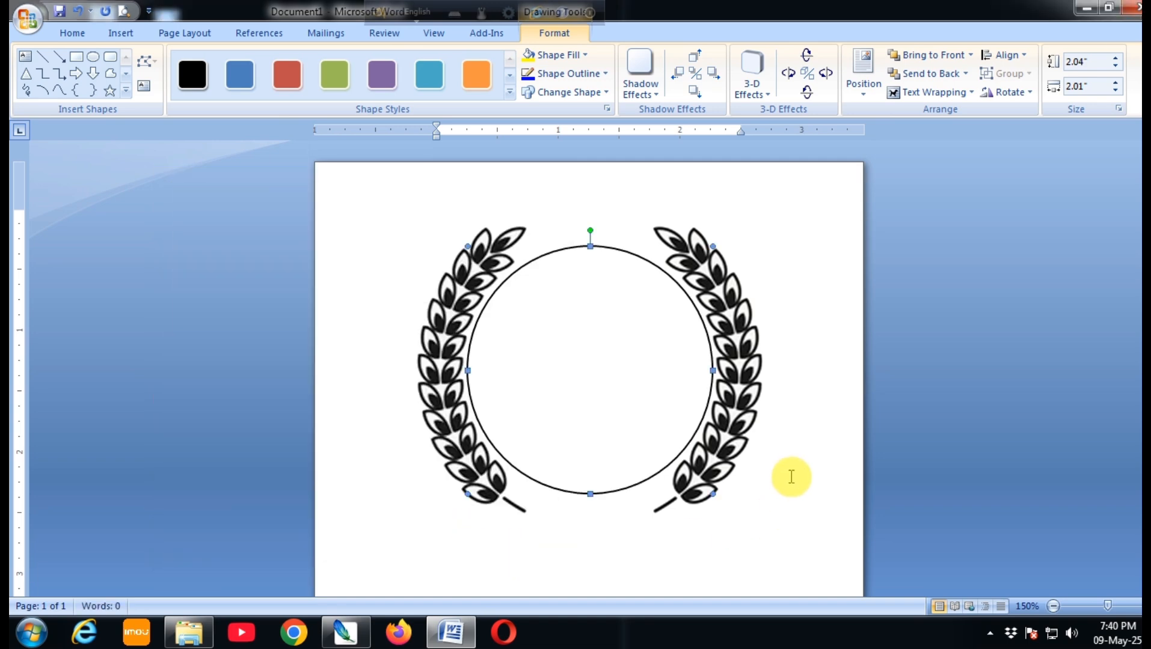
- Thicken the circle's outline to the solid 2¼ pt line style
{"action": "right_click", "coordinate": [643, 285]}
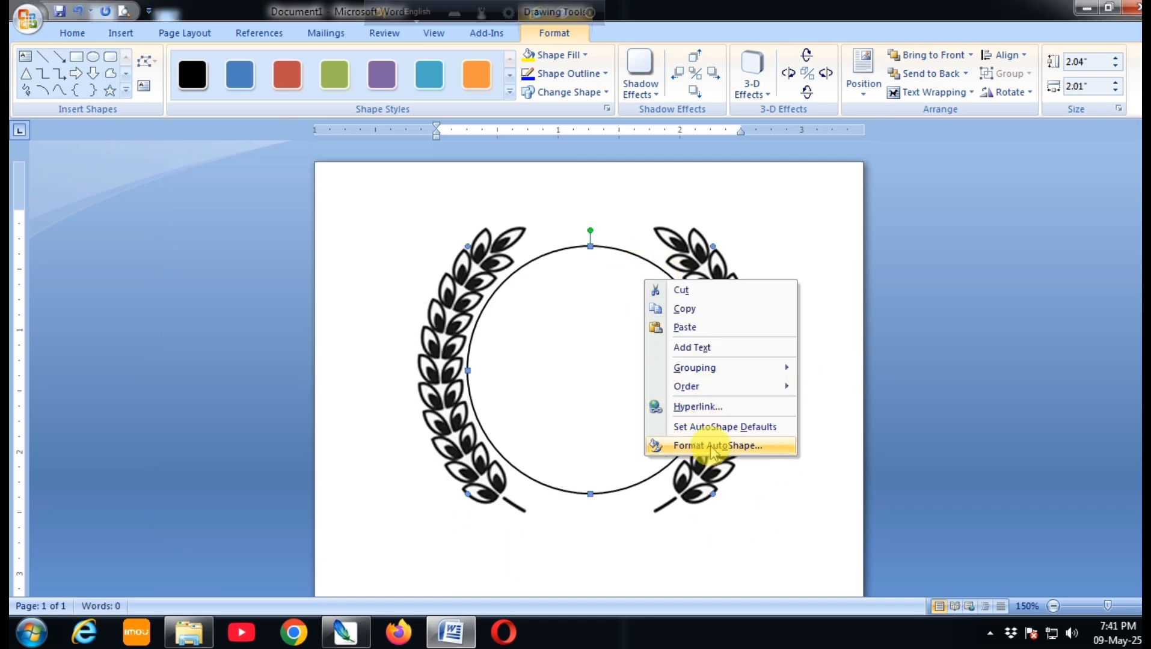
{"action": "left_click", "coordinate": [715, 444]}
{"action": "left_click", "coordinate": [558, 321]}
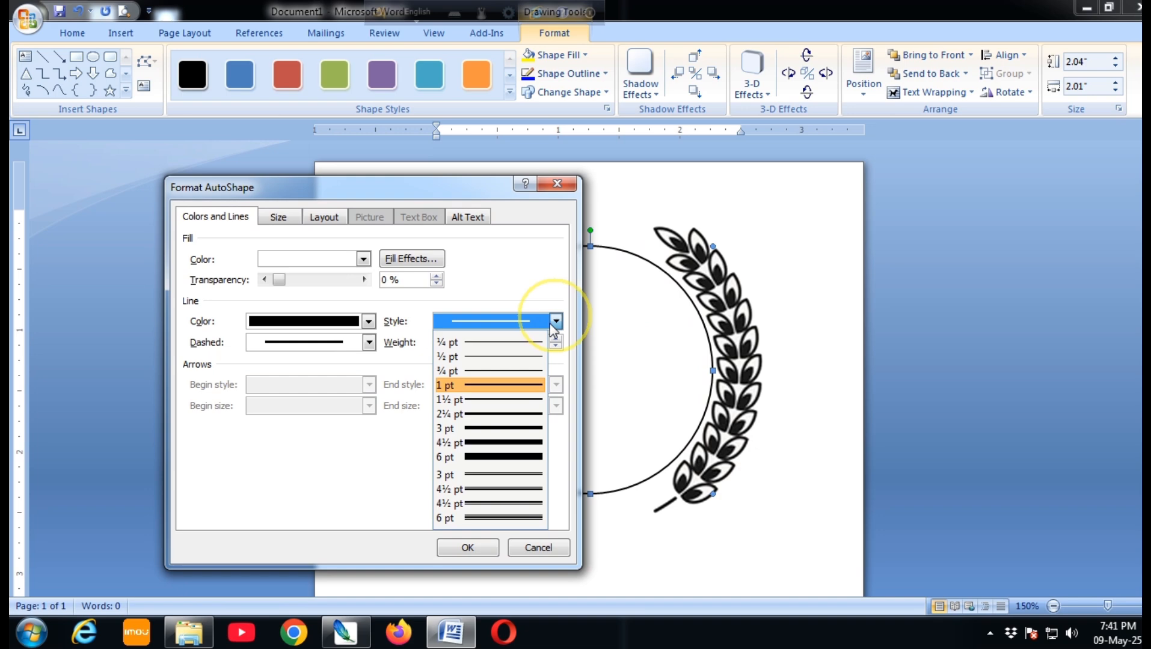
{"action": "left_click", "coordinate": [515, 414]}
{"action": "left_click", "coordinate": [468, 548]}
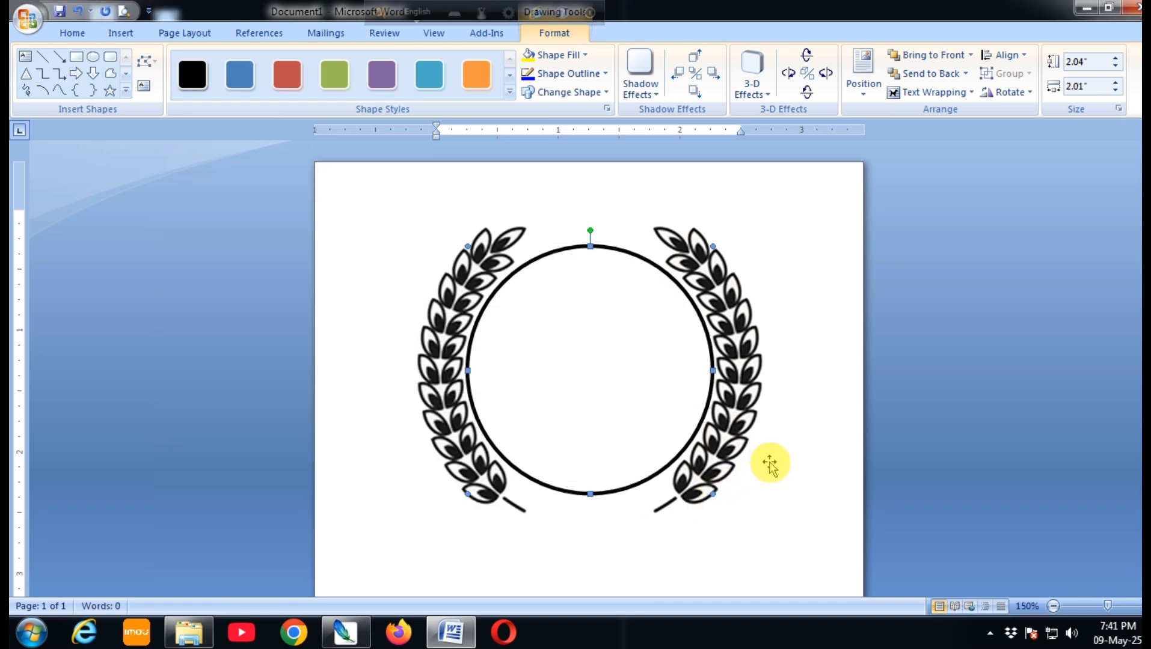
{"action": "left_click", "coordinate": [793, 451]}
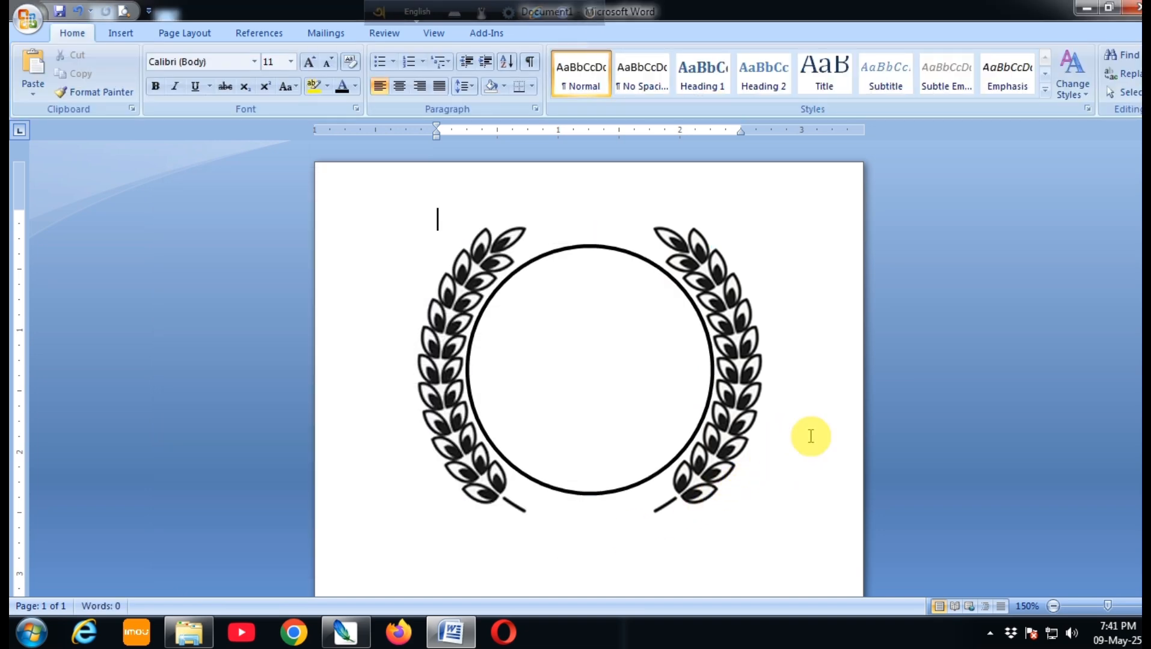
- Draw a donut shape about 1.81" high by 1.86" wide and center it inside the thick circle
{"action": "left_click", "coordinate": [120, 33]}
{"action": "left_click", "coordinate": [264, 71]}
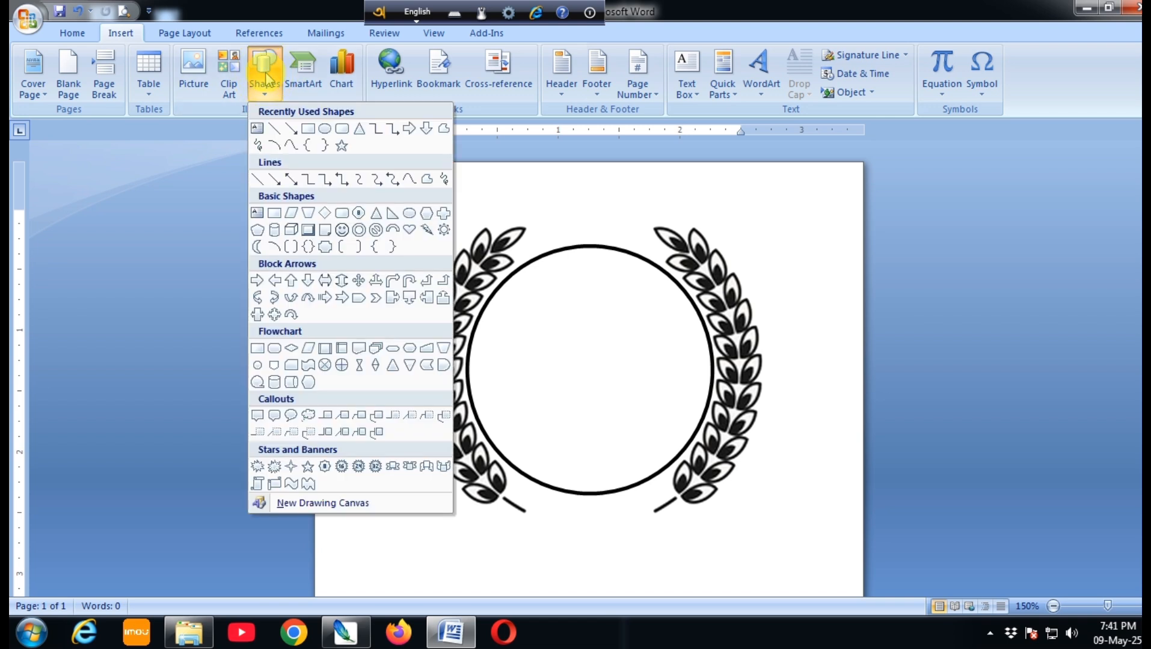
{"action": "left_click", "coordinate": [362, 231]}
{"action": "mouse_move", "coordinate": [514, 288]}
{"action": "left_mouse_down"}
{"action": "mouse_move", "coordinate": [660, 436]}
{"action": "mouse_move", "coordinate": [732, 487]}
{"action": "mouse_move", "coordinate": [739, 508]}
{"action": "mouse_move", "coordinate": [703, 490]}
{"action": "left_mouse_up"}
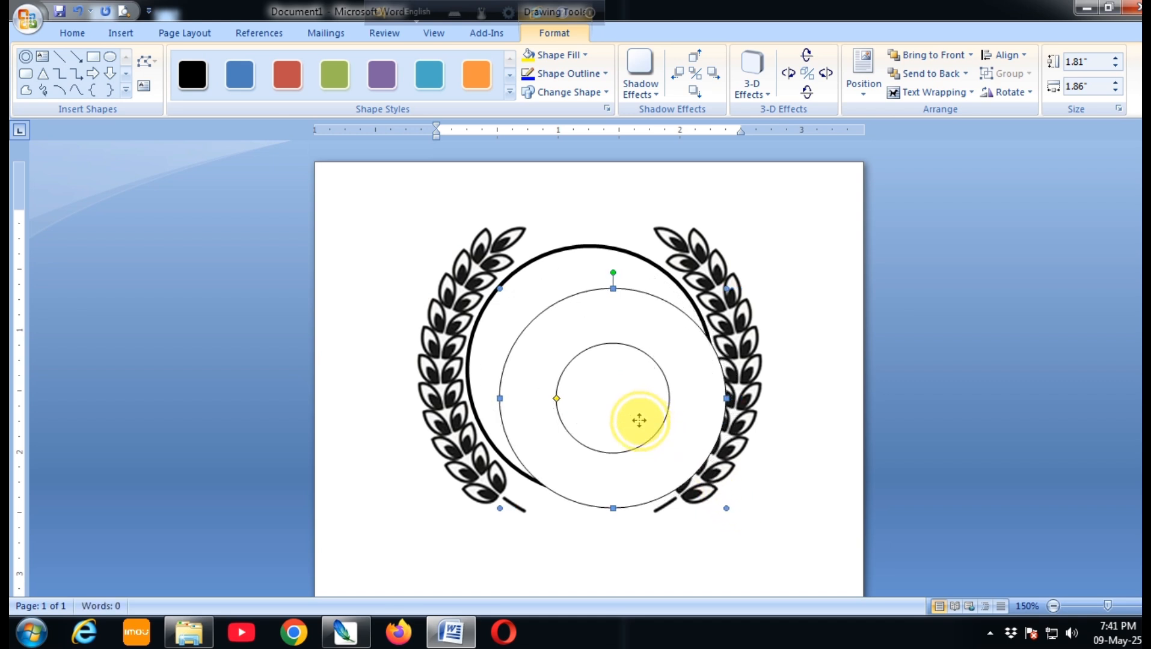
{"action": "left_click_drag", "start_coordinate": [639, 417], "coordinate": [638, 419]}
{"action": "key", "text": "ctrl+Left"}
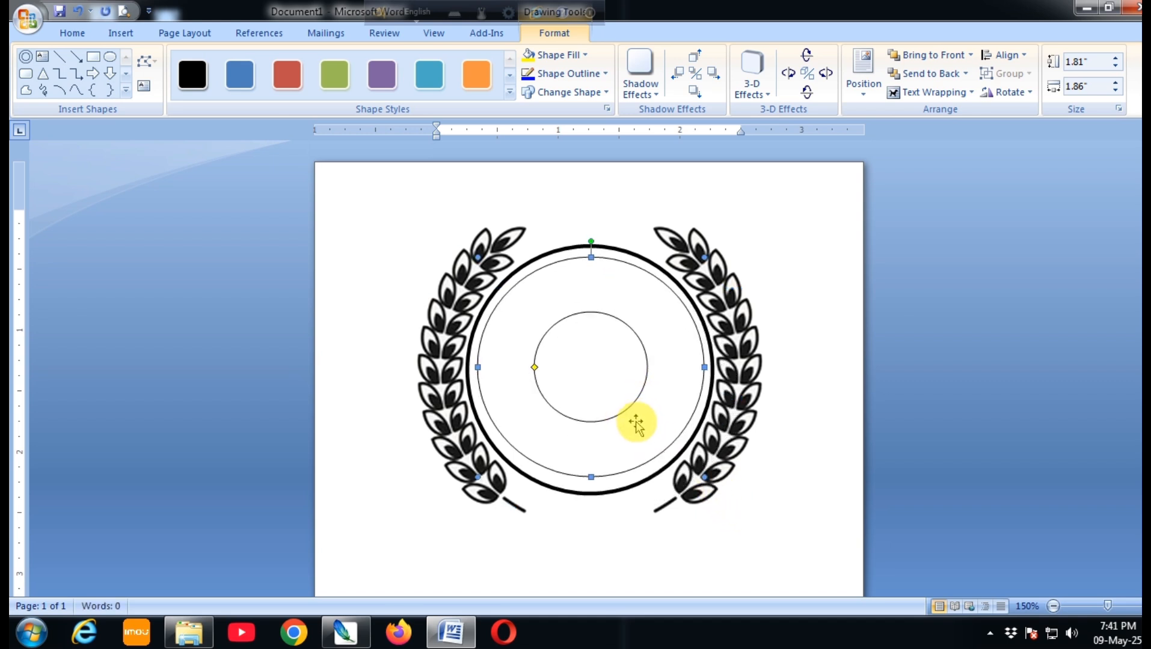
- Resize the donut to about 1.86" high and re-center it inside the thick circle
{"action": "key", "text": "ctrl+Down"}
{"action": "key", "text": "ctrl+Down"}
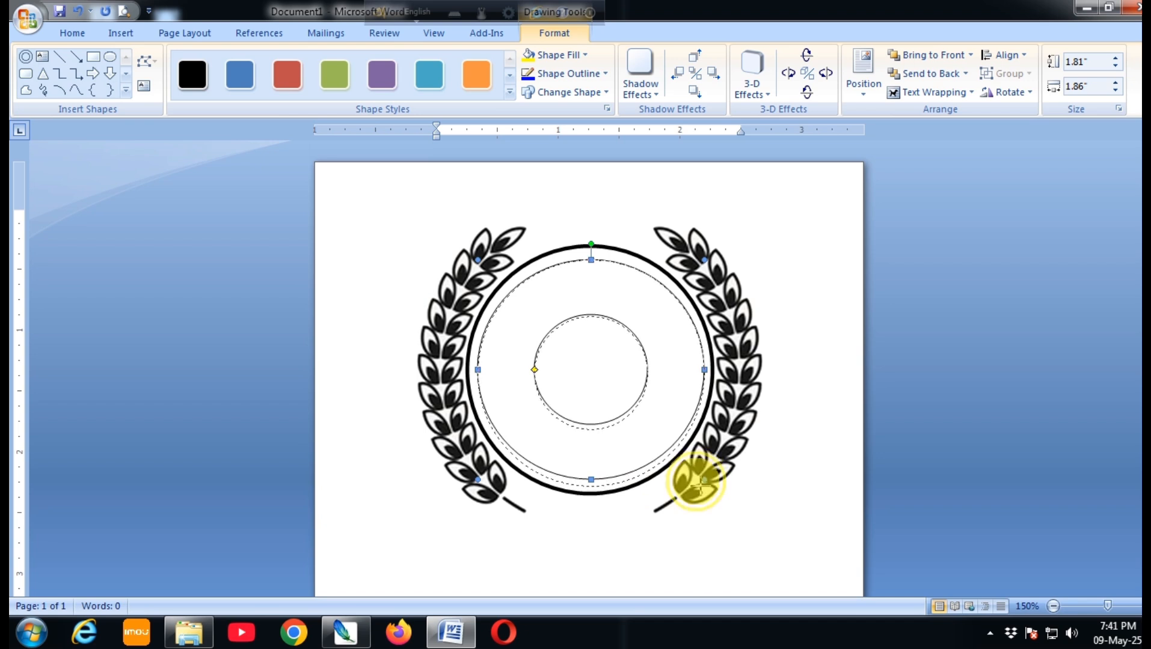
{"action": "key", "text": "shift+Down"}
{"action": "key", "text": "shift+Down"}
{"action": "key", "text": "shift+Down"}
{"action": "key", "text": "shift+Down"}
{"action": "key", "text": "ctrl+Up"}
{"action": "key", "text": "ctrl+Left"}
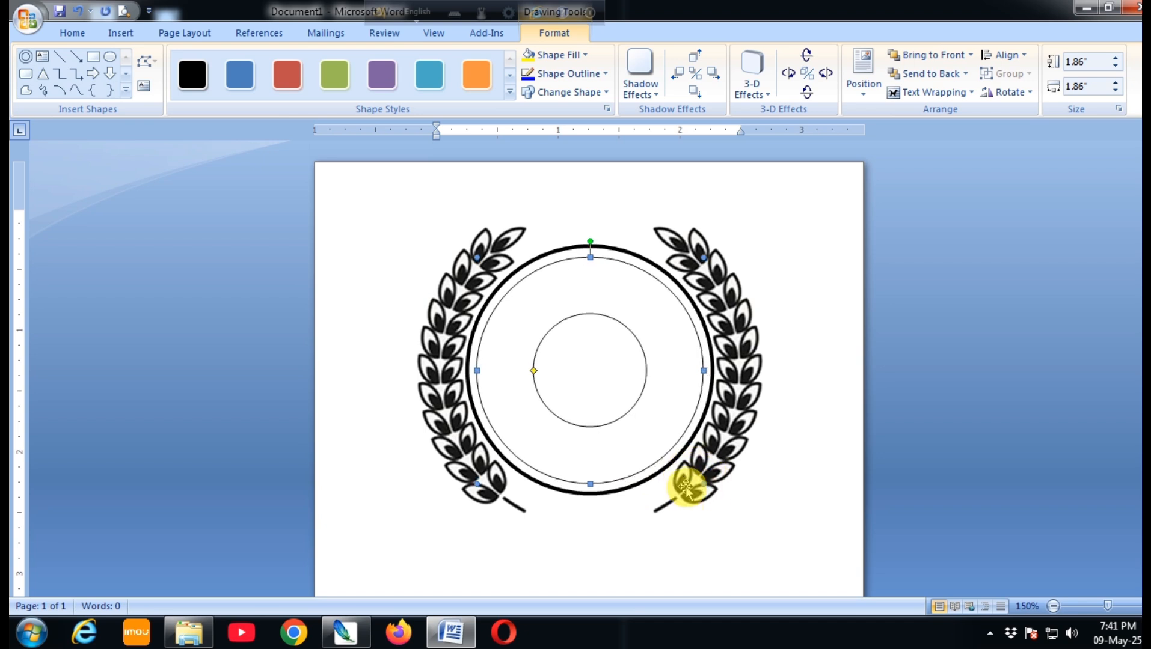
- Enlarge the donut's hole to narrow the ring, and set the donut's line weight to 1.5 pt
{"action": "left_click_drag", "start_coordinate": [533, 372], "coordinate": [507, 375]}
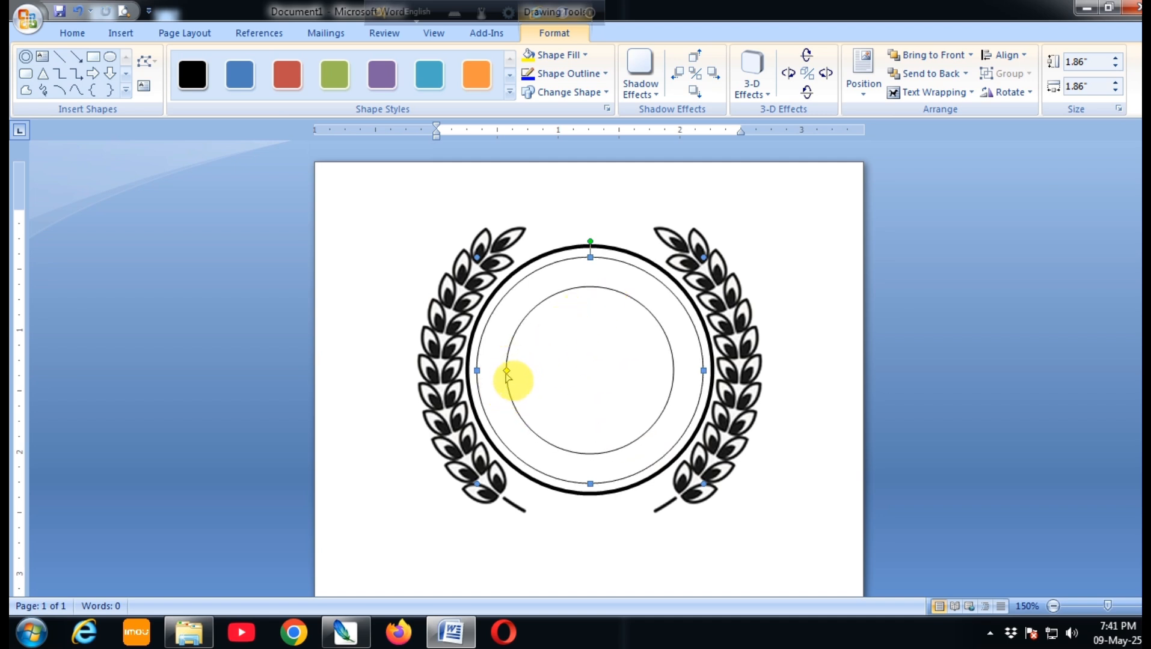
{"action": "right_click", "coordinate": [590, 295]}
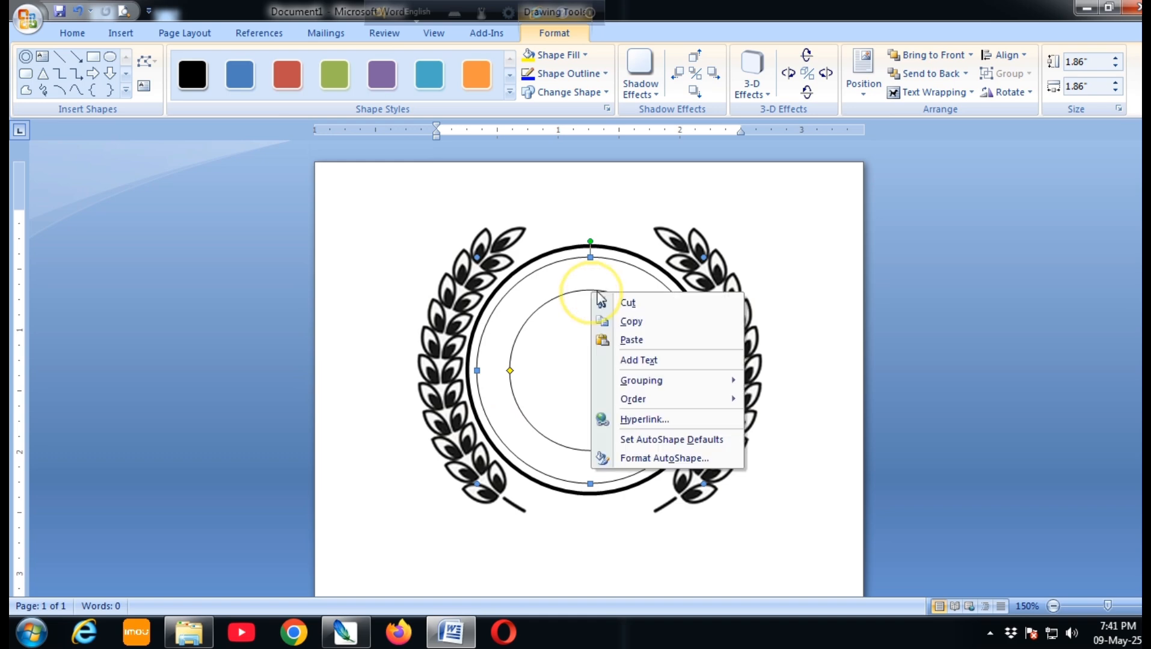
{"action": "left_click", "coordinate": [640, 457]}
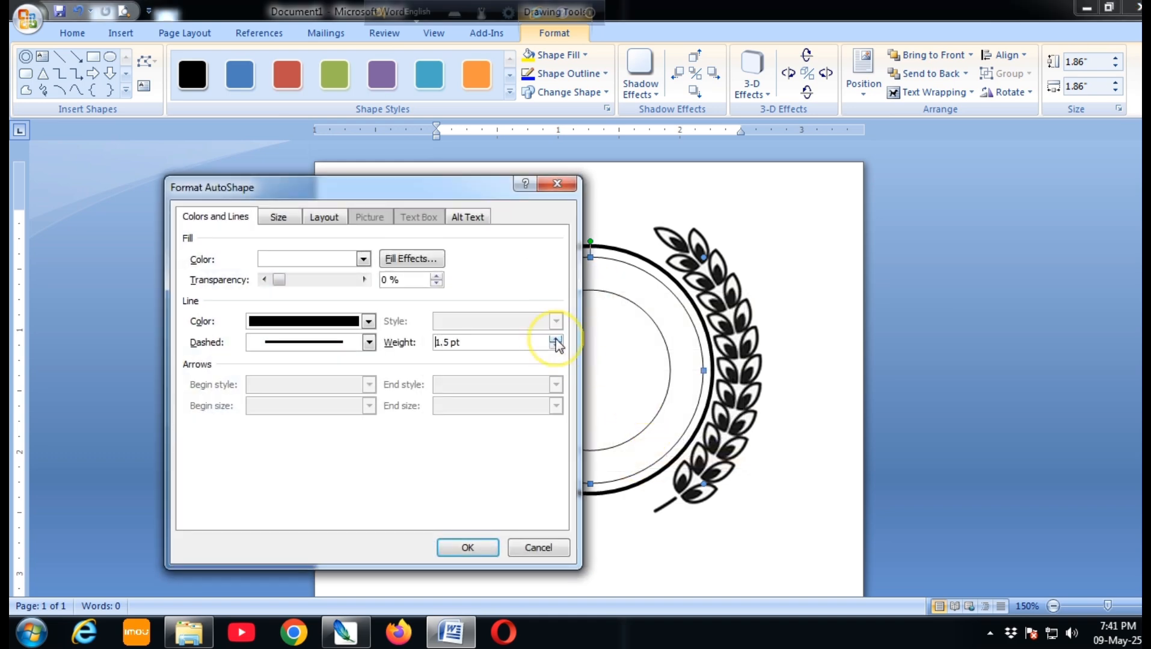
{"action": "left_click", "coordinate": [467, 548]}
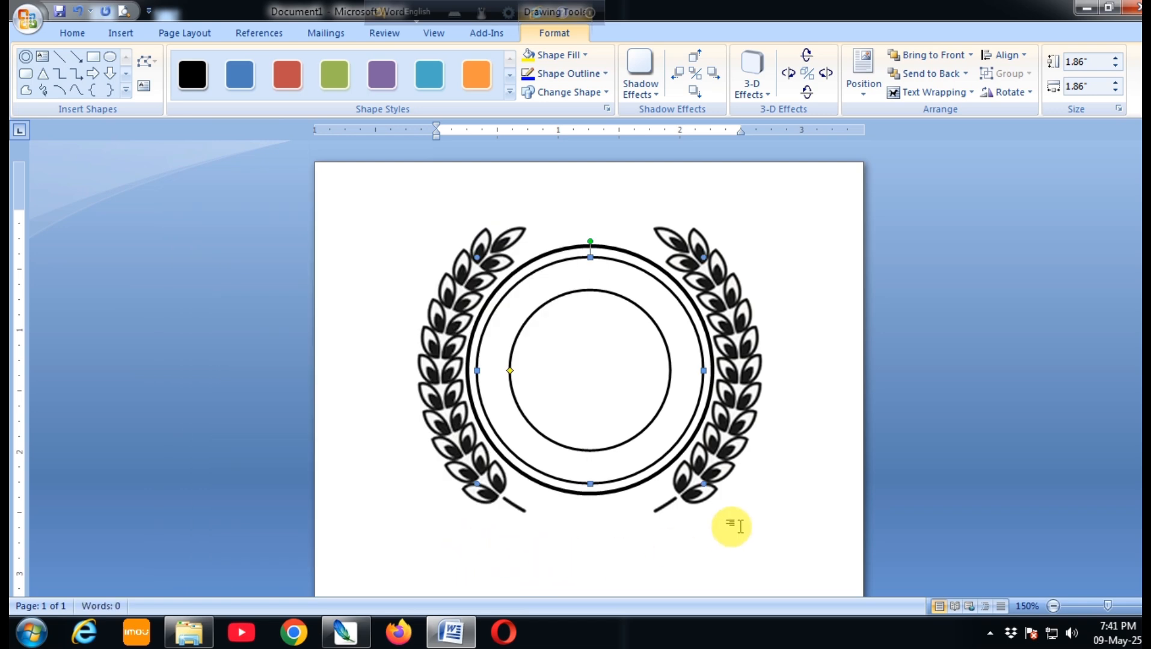
{"action": "left_click", "coordinate": [785, 443]}
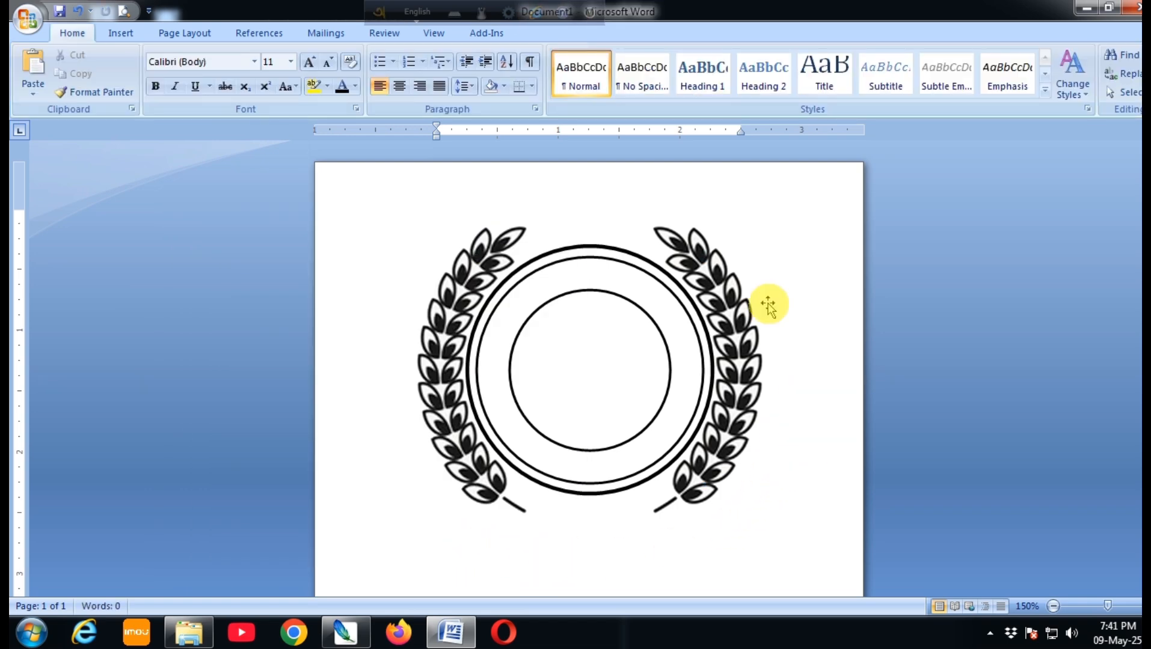
- Draw a curved ribbon banner about 0.44" high by 2.79" wide below the wreath and widen its center panel
{"action": "left_click", "coordinate": [131, 37]}
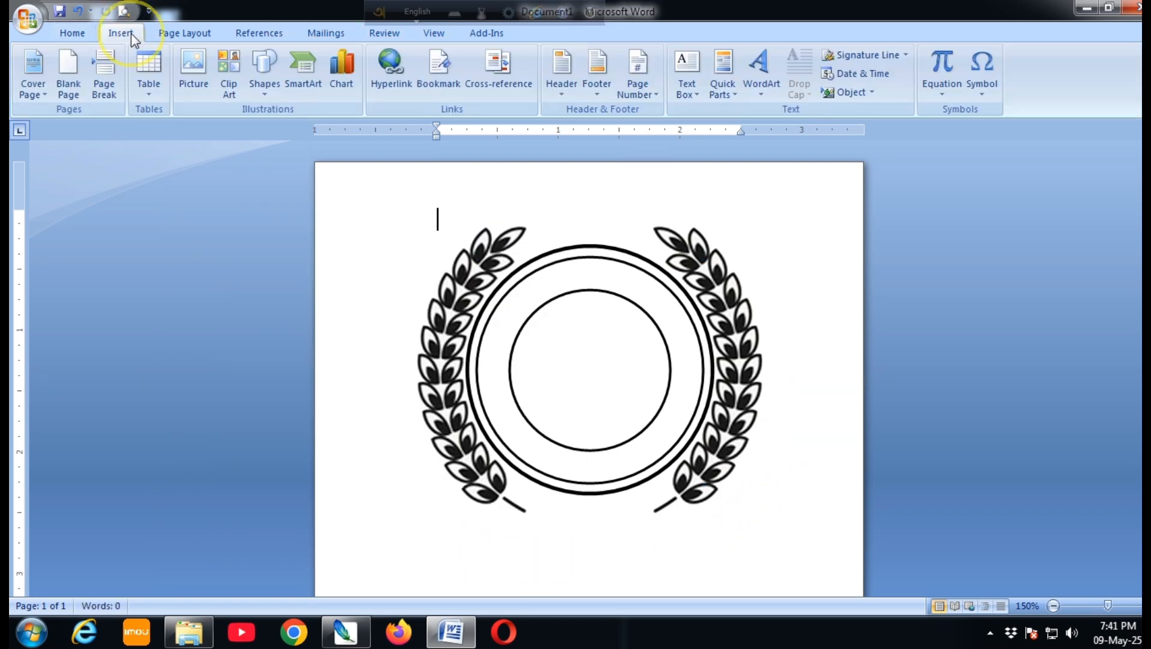
{"action": "left_click", "coordinate": [262, 75]}
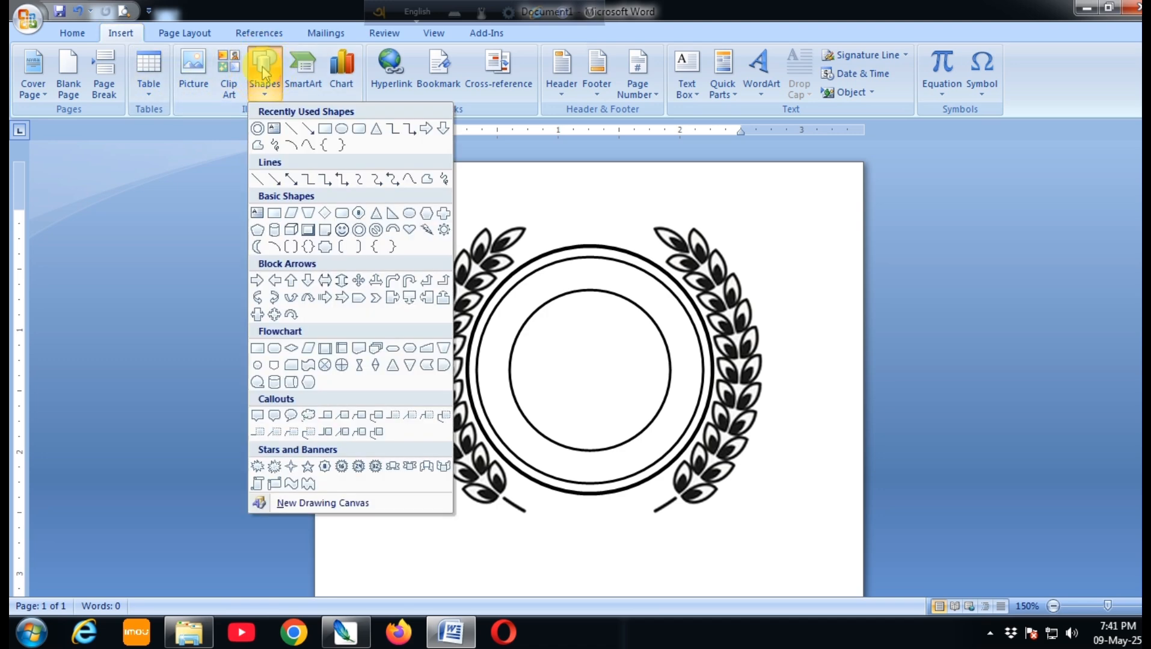
{"action": "left_click", "coordinate": [426, 467]}
{"action": "scroll", "coordinate": [472, 428], "scroll_direction": "down", "scroll_amount": 3}
{"action": "left_click_drag", "start_coordinate": [476, 411], "coordinate": [815, 465]}
{"action": "left_click_drag", "start_coordinate": [658, 432], "coordinate": [557, 451]}
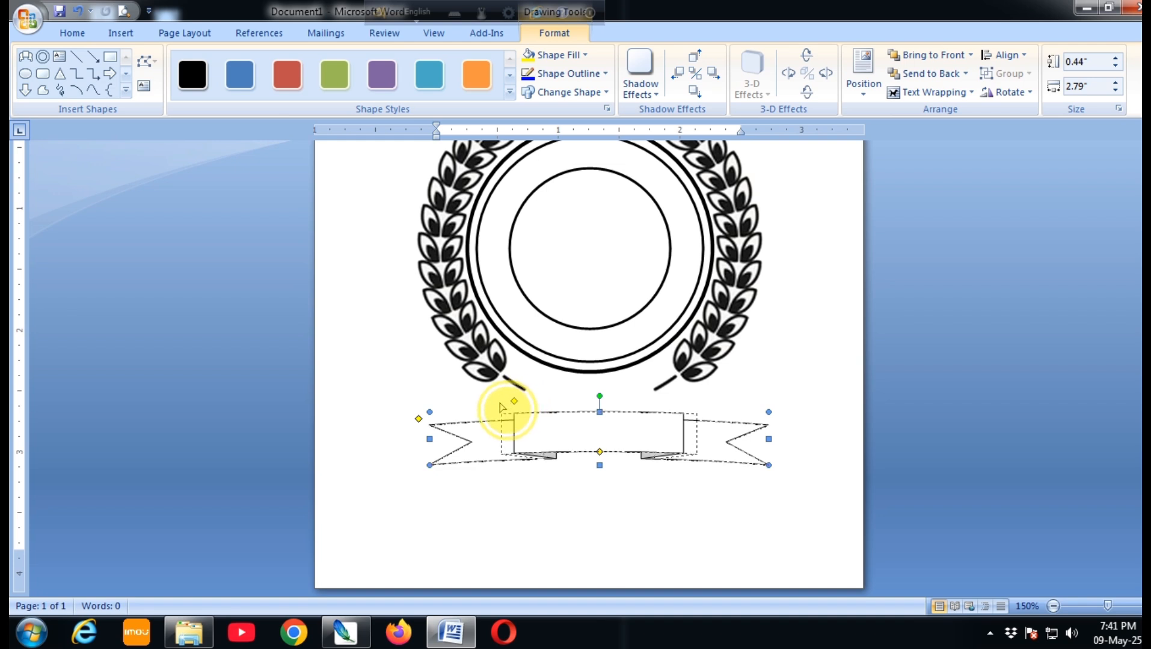
{"action": "left_click_drag", "start_coordinate": [497, 409], "coordinate": [496, 408]}
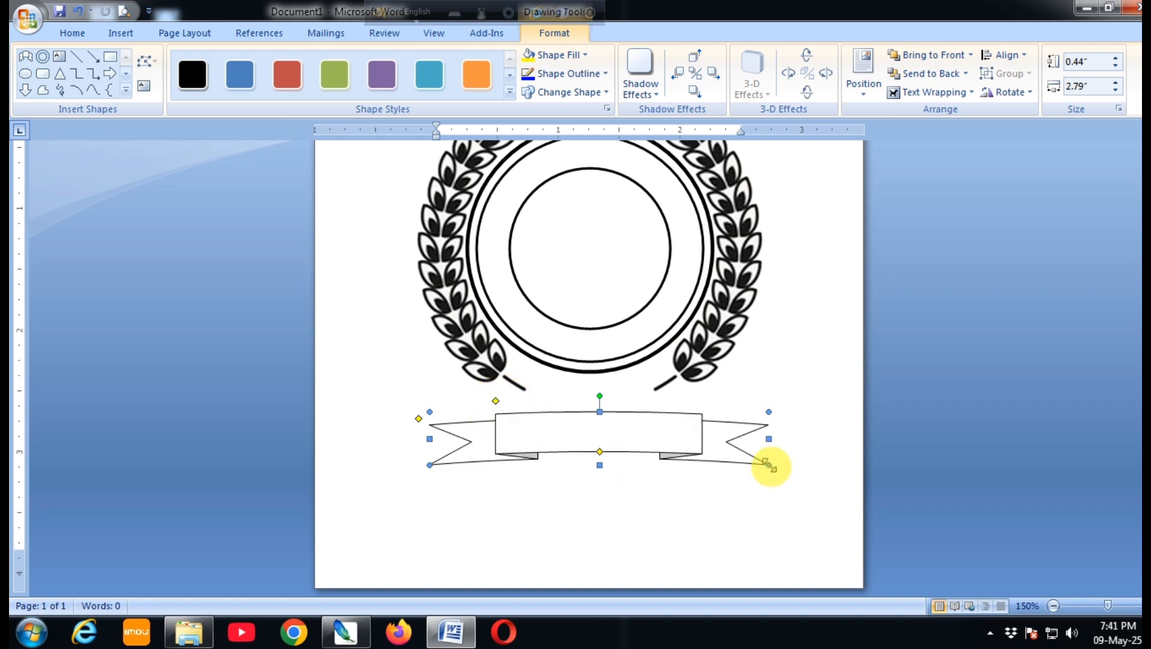
- Shrink the ribbon banner to about 1.99" wide and move it centered just beneath the wreath
{"action": "left_click_drag", "start_coordinate": [734, 462], "coordinate": [713, 463]}
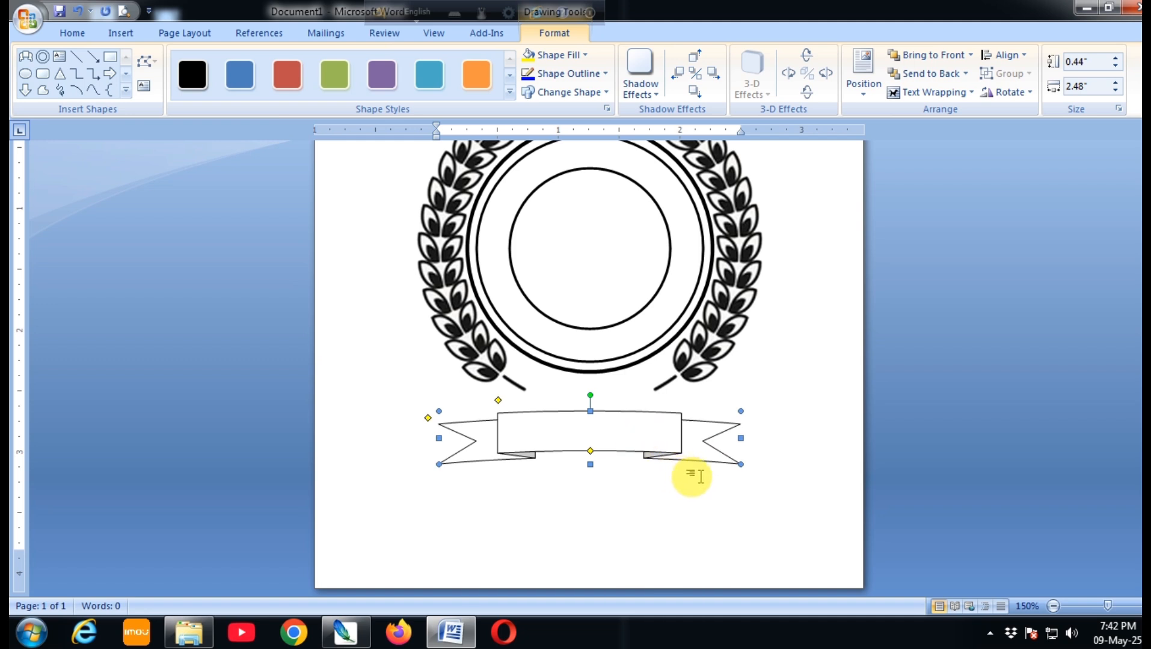
{"action": "key", "text": "Up"}
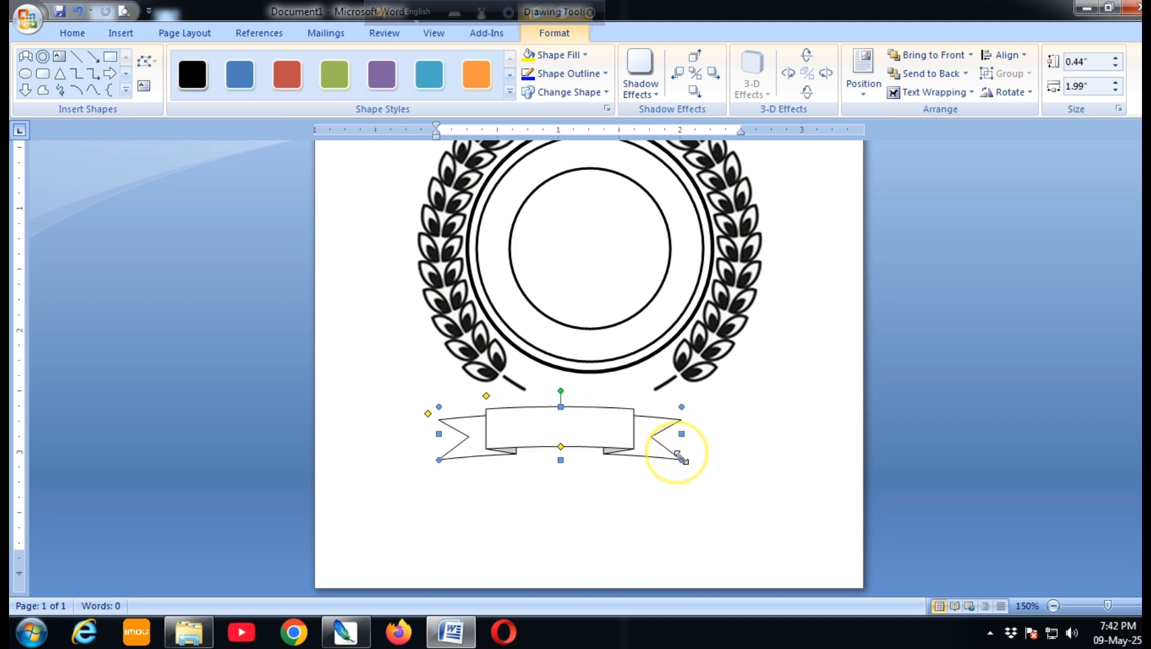
{"action": "key", "text": "Right"}
{"action": "key", "text": "Right"}
{"action": "key", "text": "Right"}
{"action": "key", "text": "Right"}
{"action": "key", "text": "Right"}
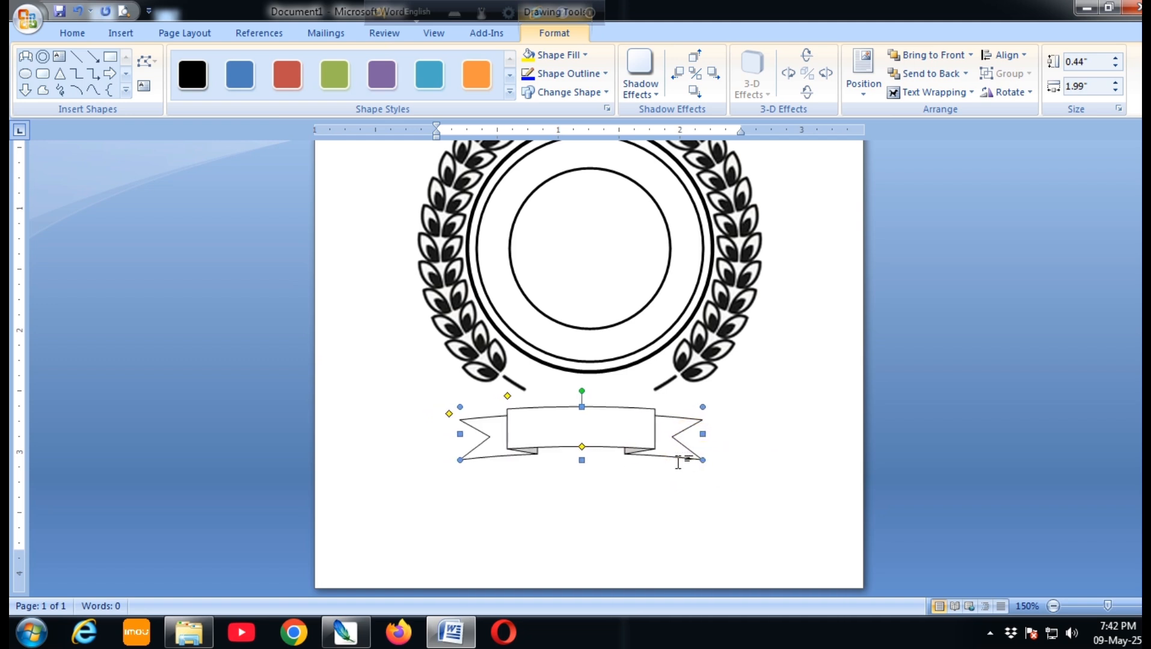
{"action": "key", "text": "ctrl+Right"}
{"action": "key", "text": "ctrl+Right"}
{"action": "key", "text": "ctrl+Up"}
{"action": "key", "text": "ctrl+Up"}
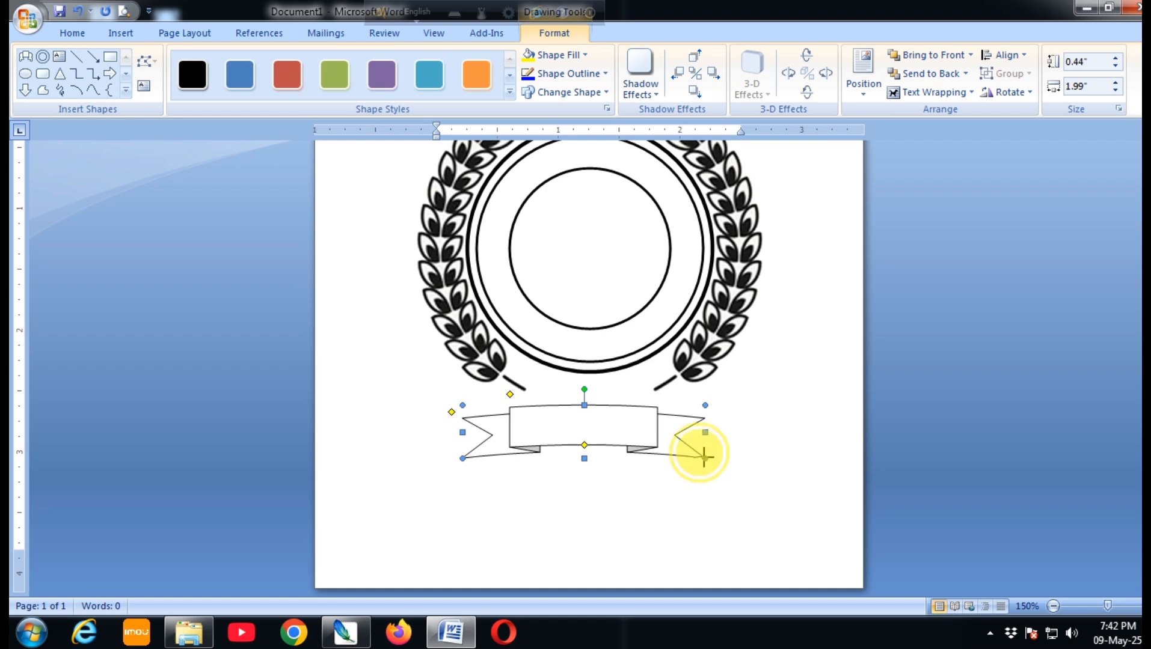
- Widen the ribbon banner to about 2.13" evenly about its center and flatten its curve
{"action": "left_click_drag", "start_coordinate": [704, 456], "coordinate": [718, 458]}
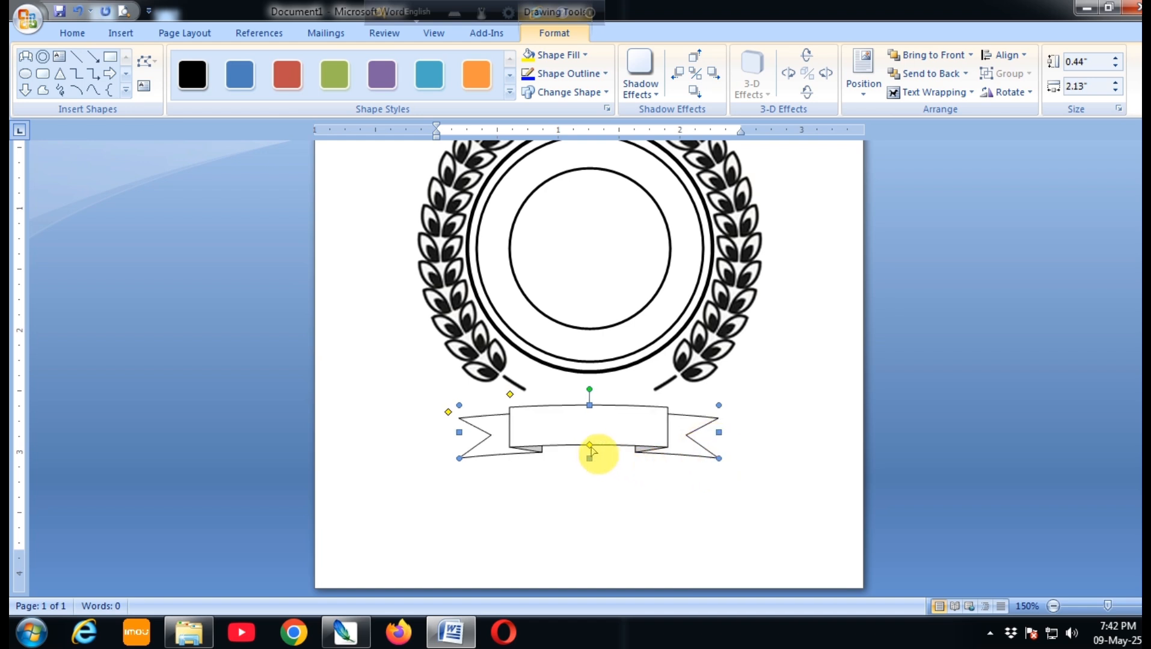
{"action": "left_click_drag", "start_coordinate": [592, 445], "coordinate": [590, 448]}
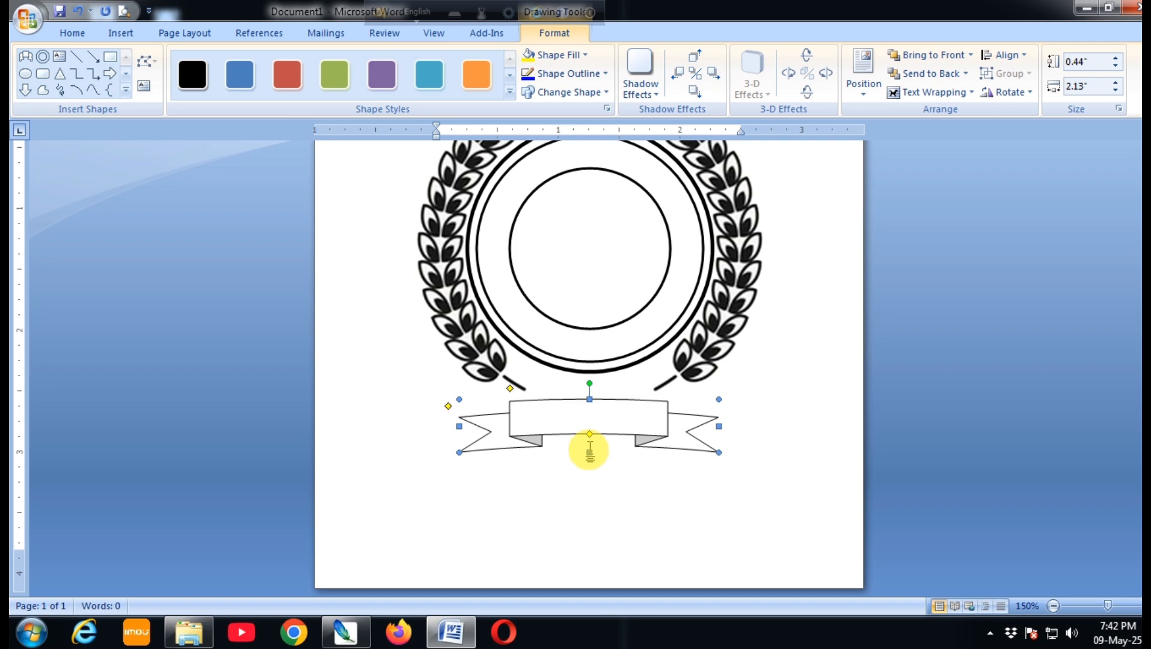
{"action": "left_click", "coordinate": [781, 454]}
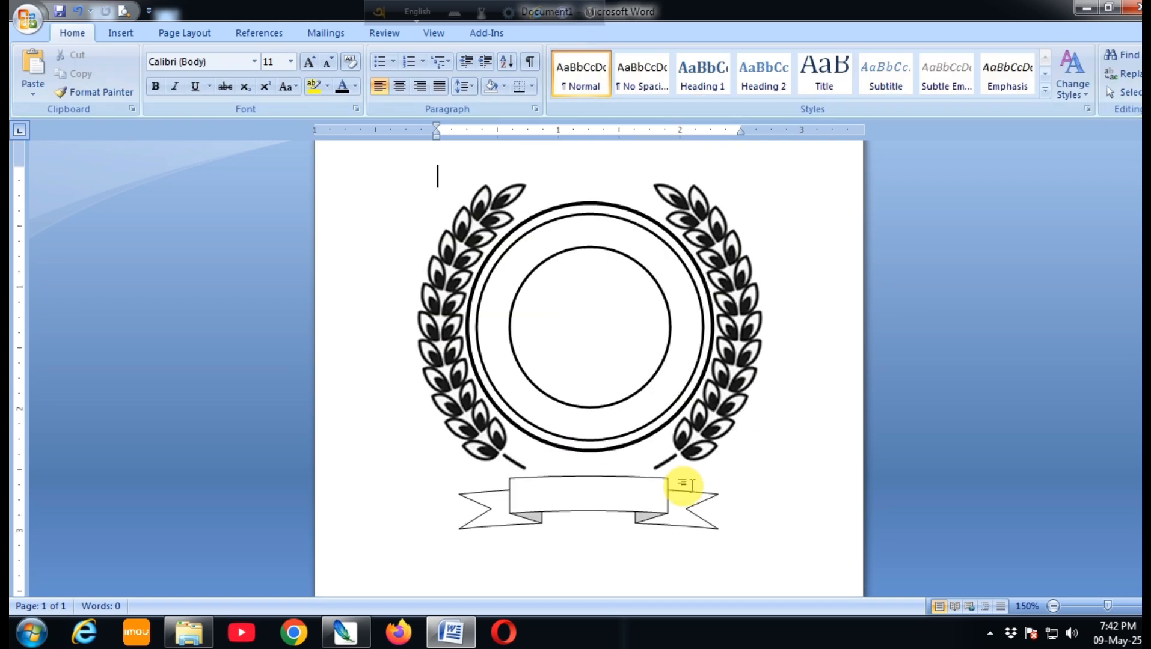
- Try to apply a blue theme font color to the ribbon banner
{"action": "left_click", "coordinate": [630, 512]}
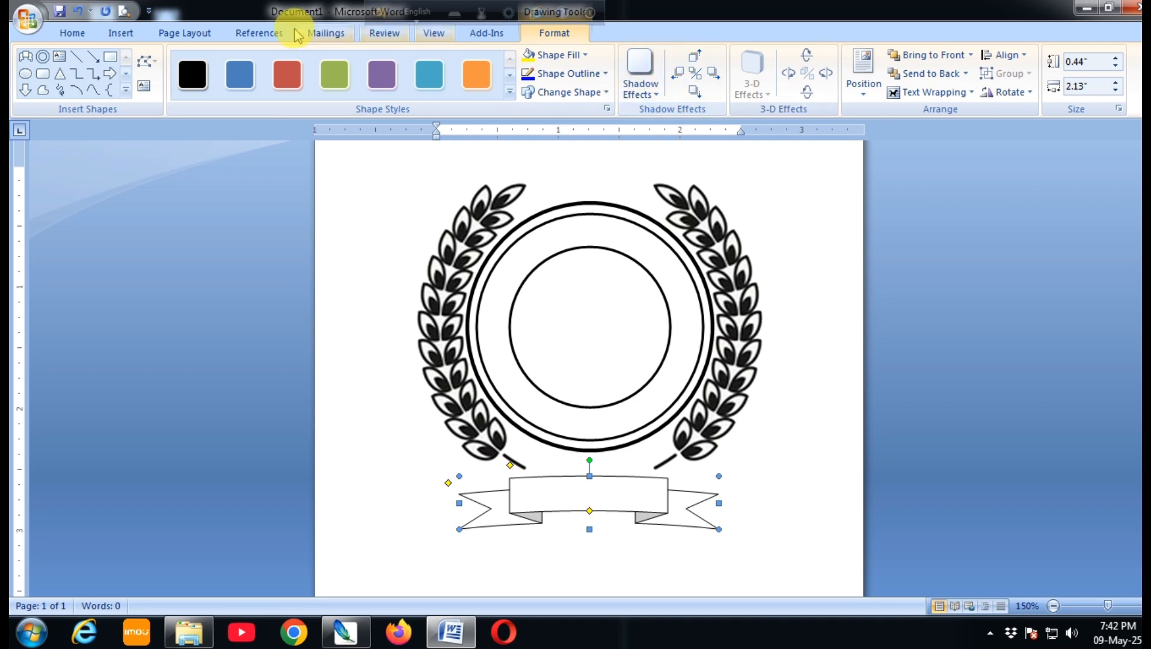
{"action": "left_click", "coordinate": [75, 36]}
{"action": "left_click", "coordinate": [355, 87]}
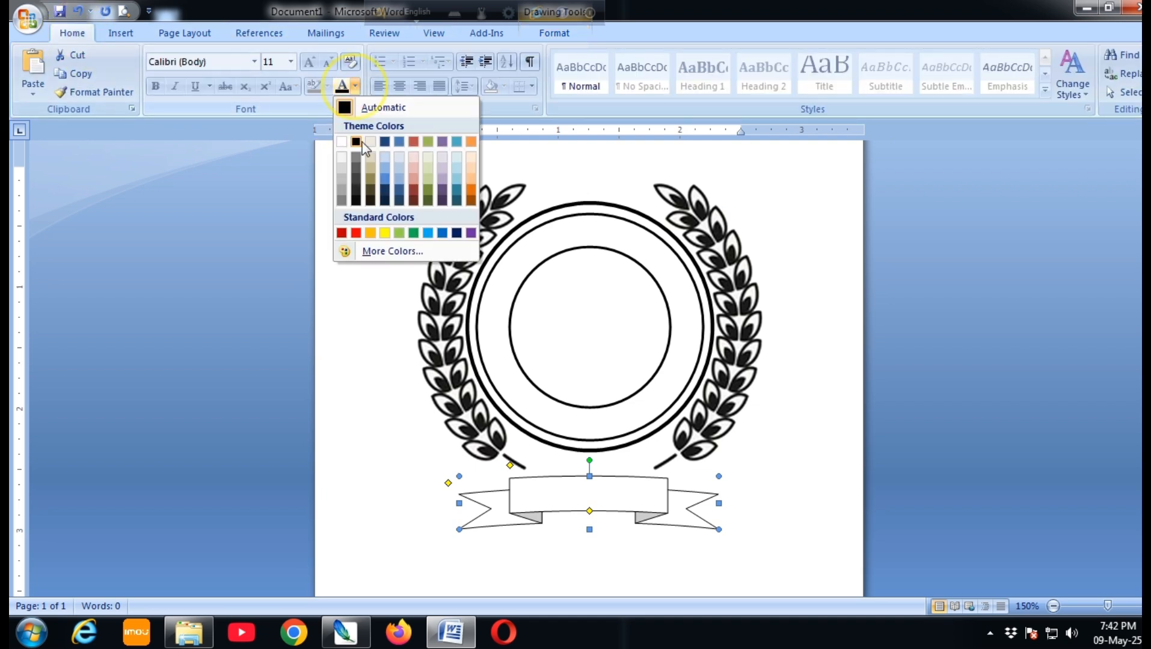
{"action": "left_click", "coordinate": [400, 174]}
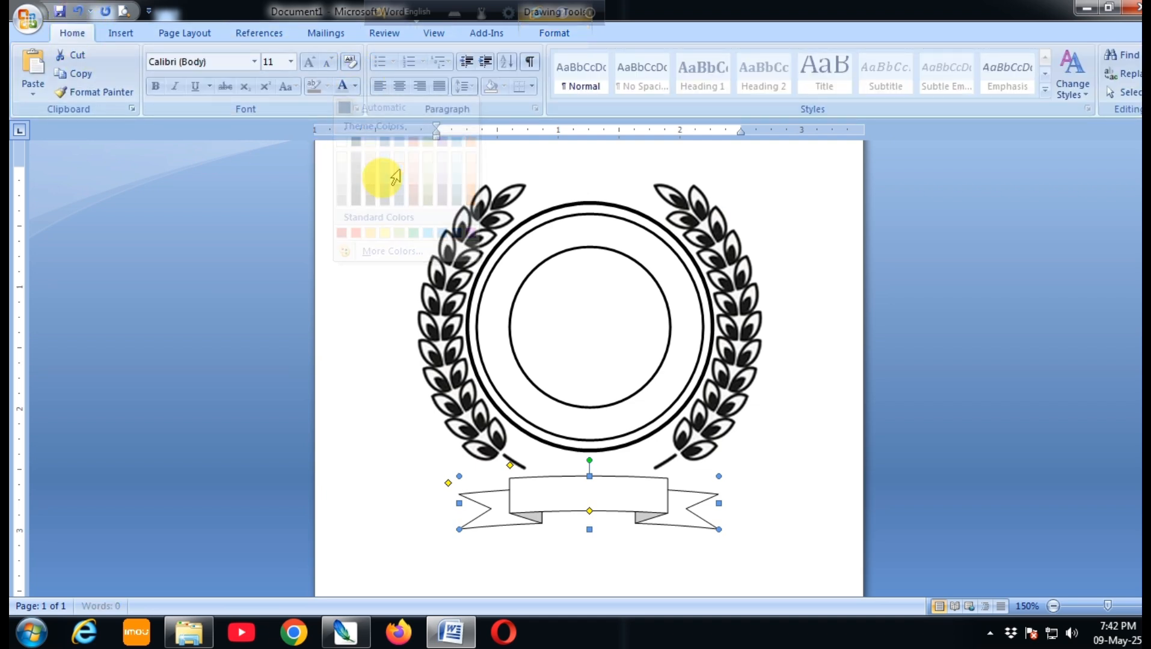
{"action": "left_click", "coordinate": [141, 37]}
{"action": "left_click", "coordinate": [180, 34]}
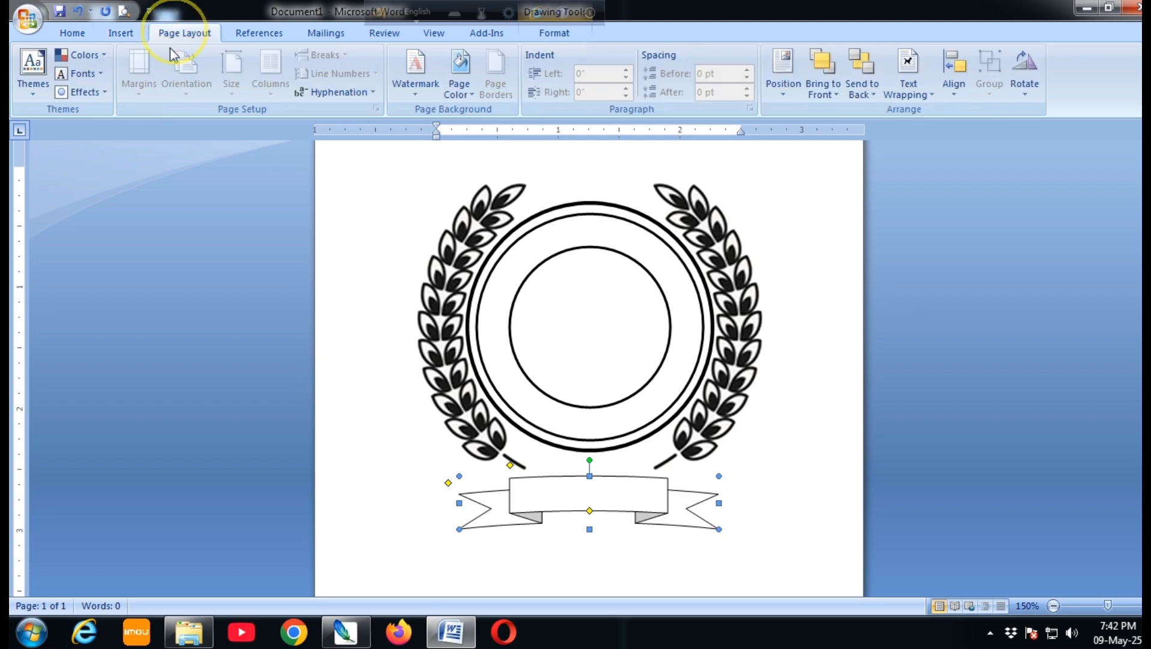
- Set the ribbon banner's outline to a blue theme color
{"action": "left_click", "coordinate": [554, 33]}
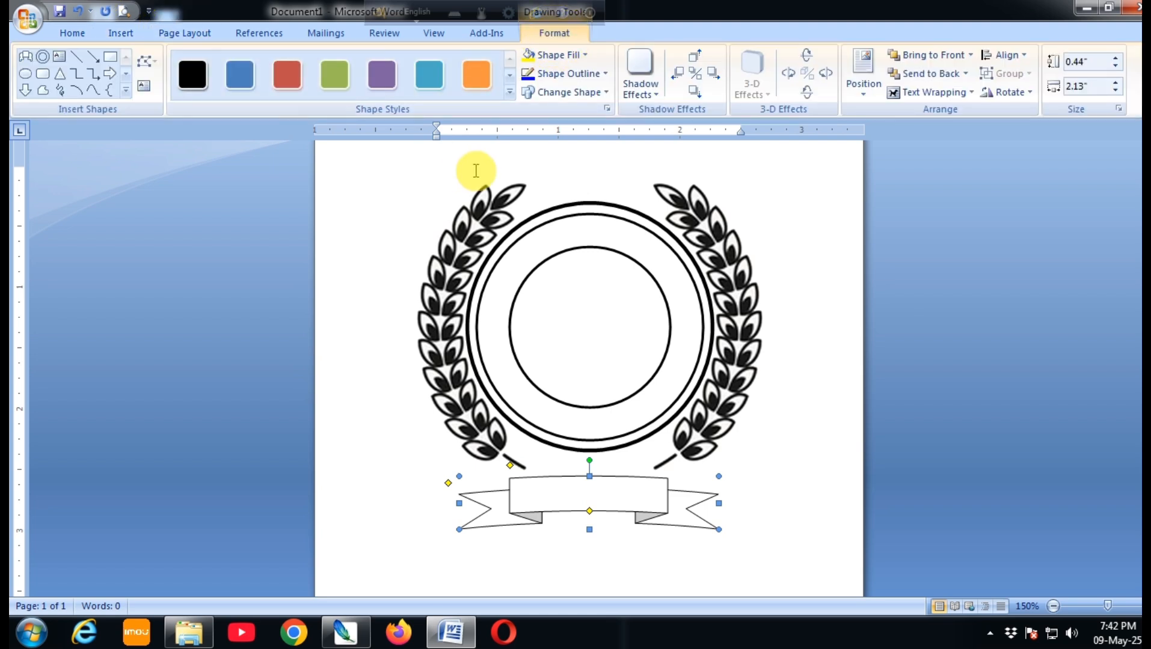
{"action": "left_click", "coordinate": [601, 75]}
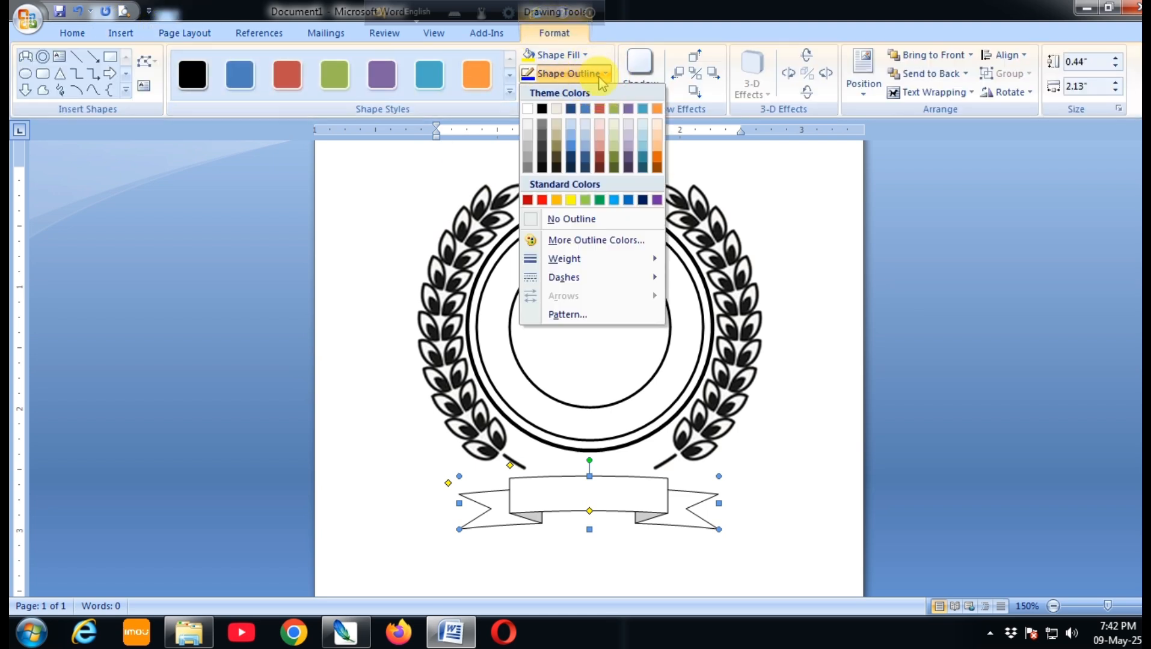
{"action": "left_click", "coordinate": [585, 108]}
{"action": "left_click", "coordinate": [595, 77]}
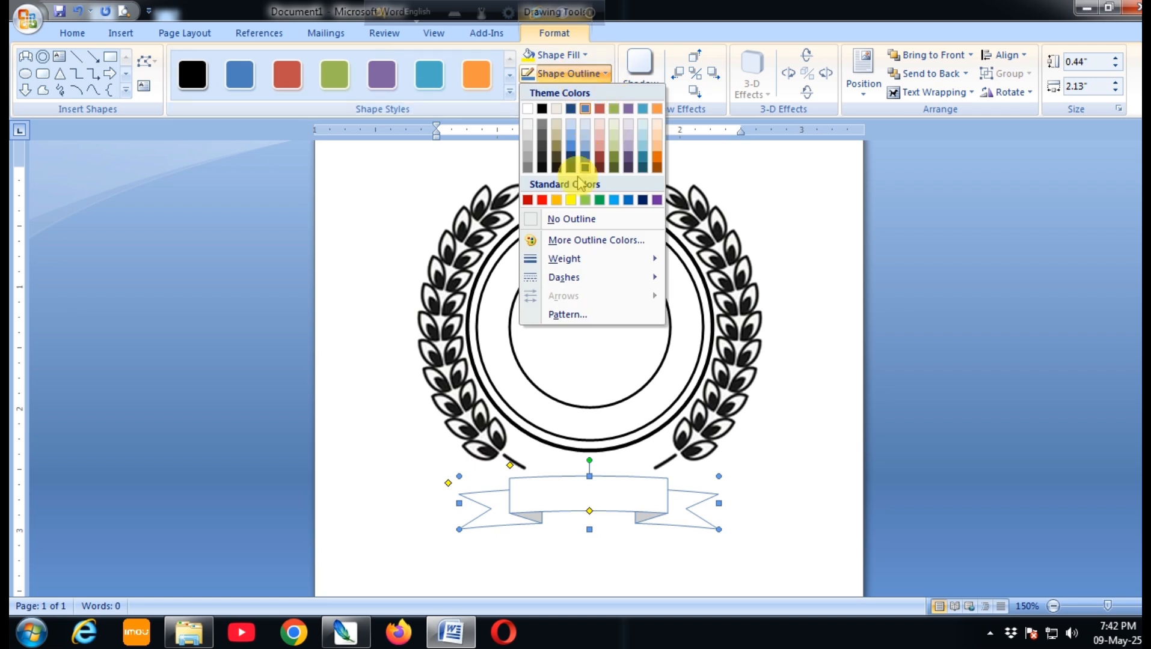
- Try the green linear up gradient and the blue diagonal gradient shape styles on the ribbon banner
{"action": "left_click", "coordinate": [509, 92]}
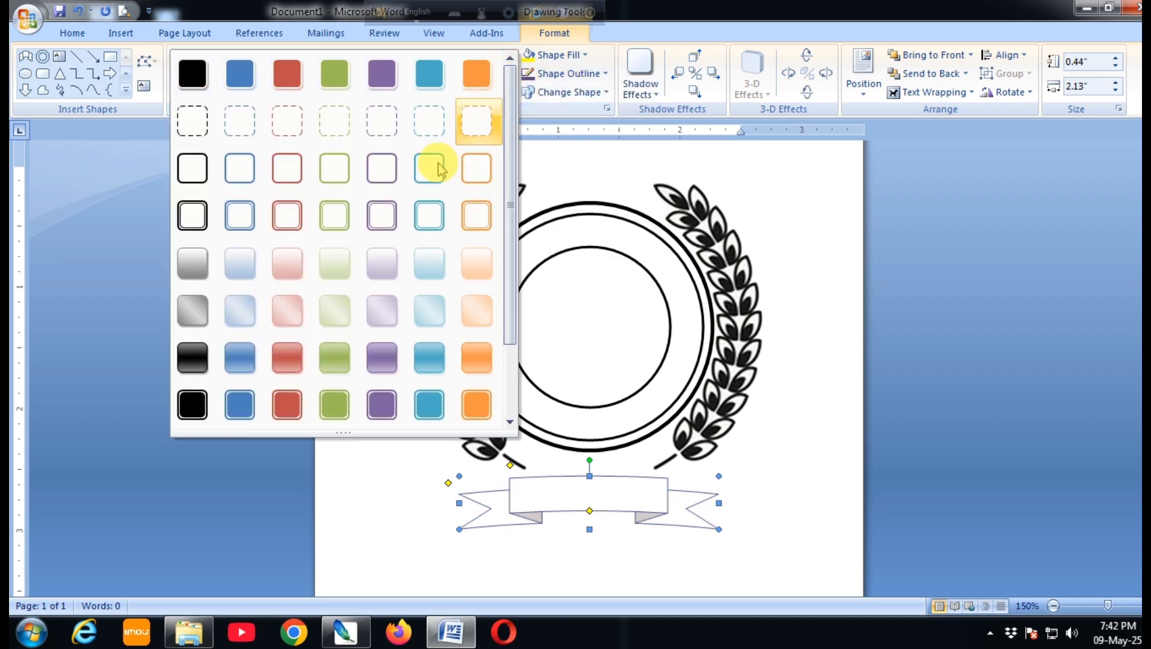
{"action": "left_click", "coordinate": [424, 302]}
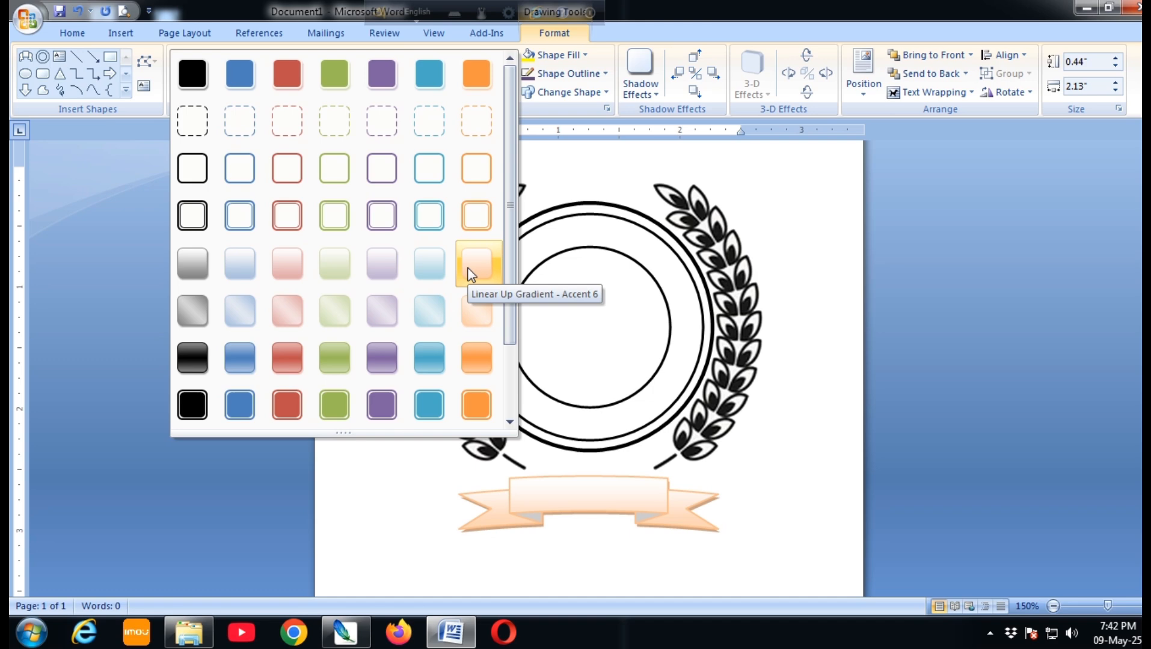
{"action": "left_click", "coordinate": [446, 264]}
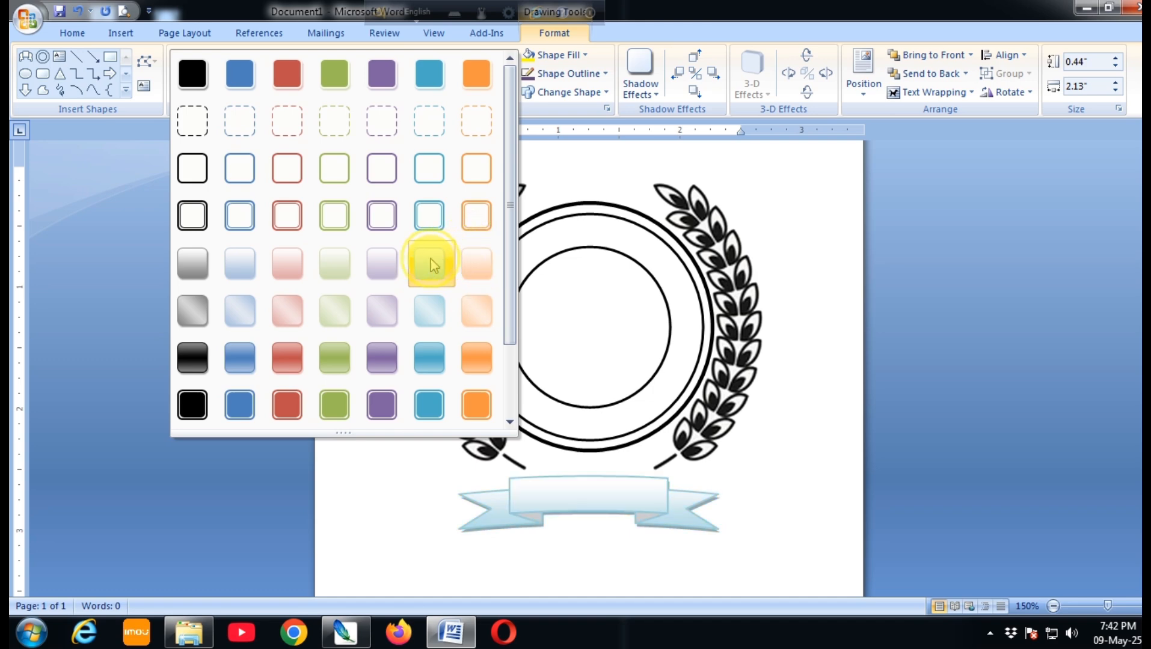
{"action": "left_click", "coordinate": [329, 263]}
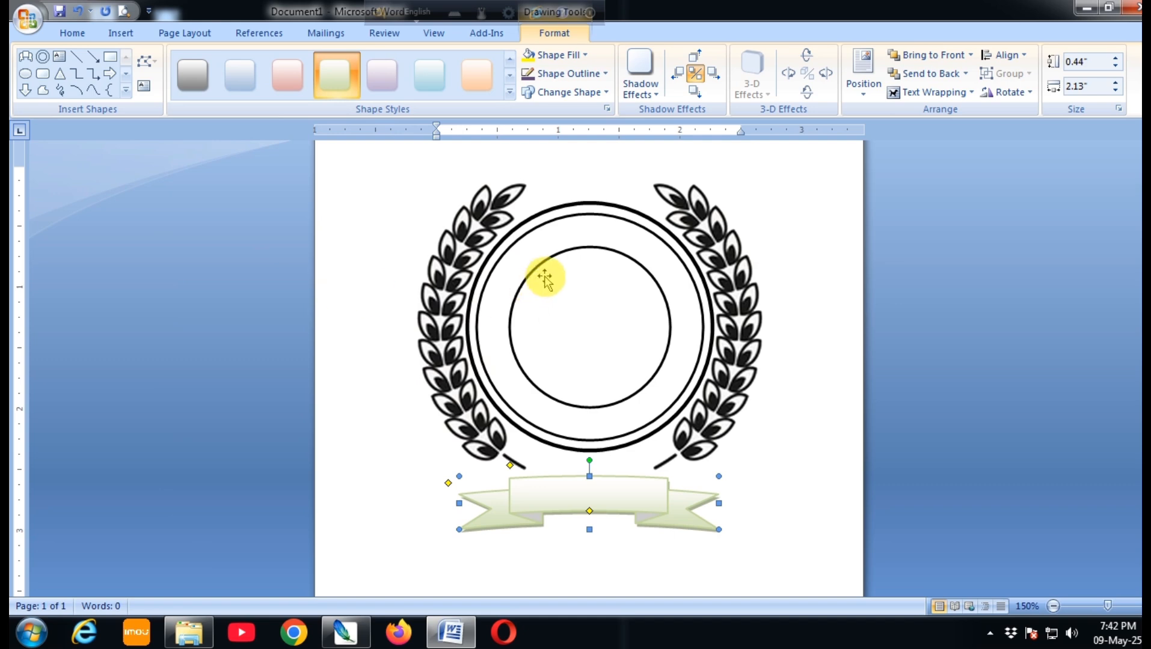
{"action": "left_click", "coordinate": [509, 92]}
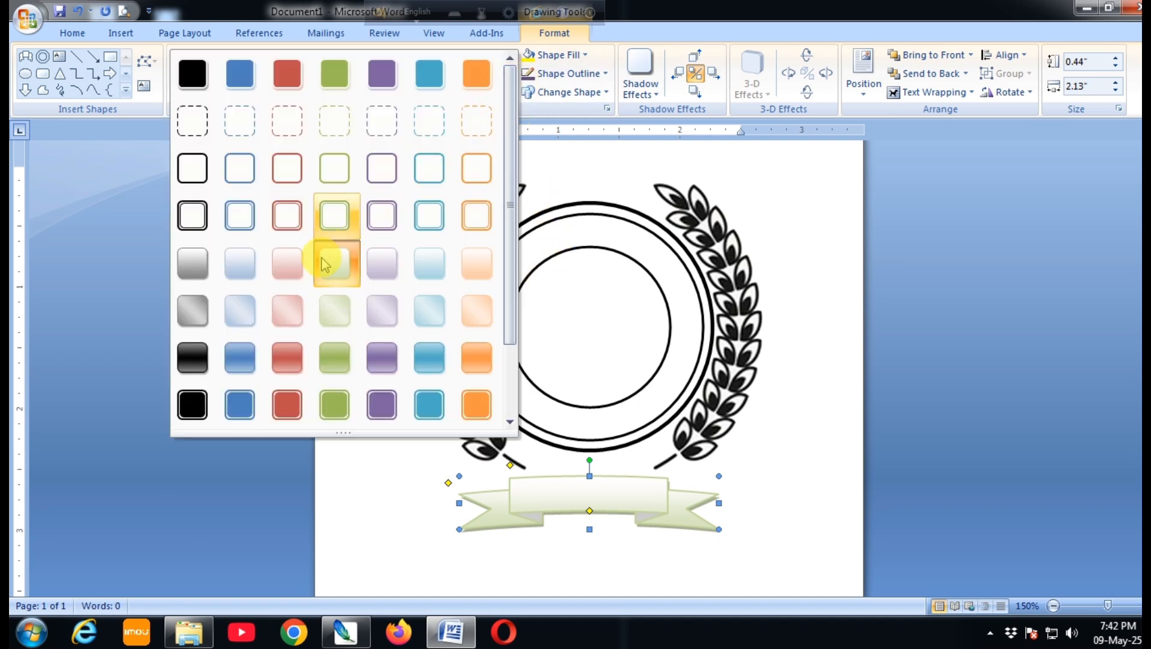
{"action": "left_click", "coordinate": [252, 313]}
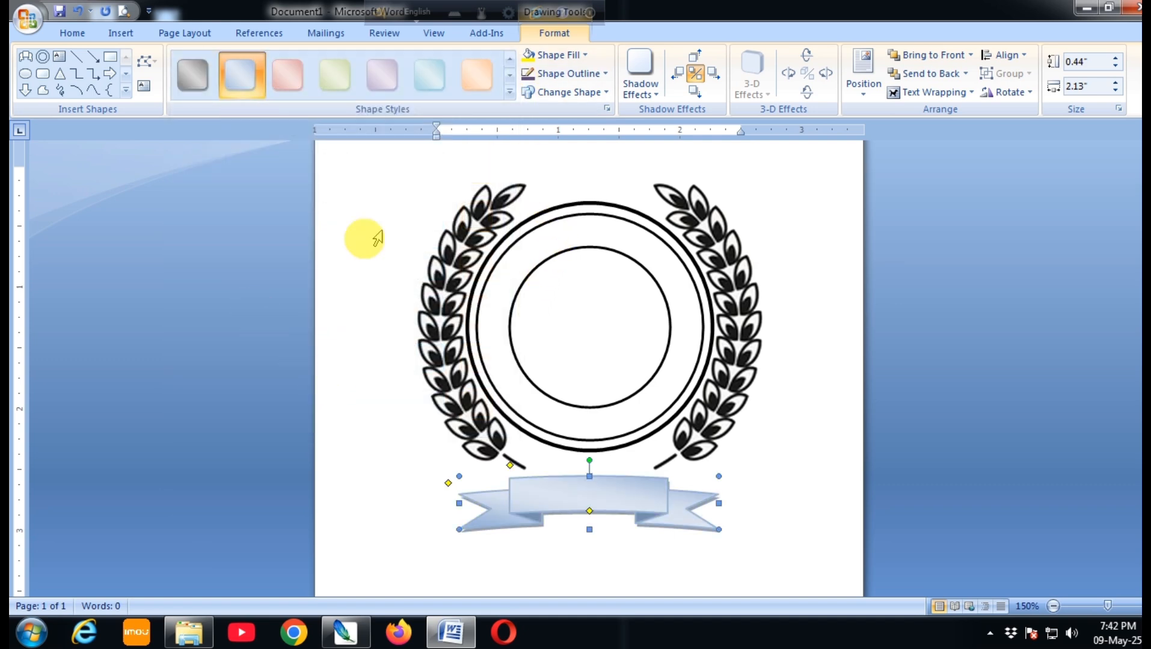
- Apply the blue Linear Up Gradient shape style to the ribbon banner
{"action": "left_click", "coordinate": [509, 92]}
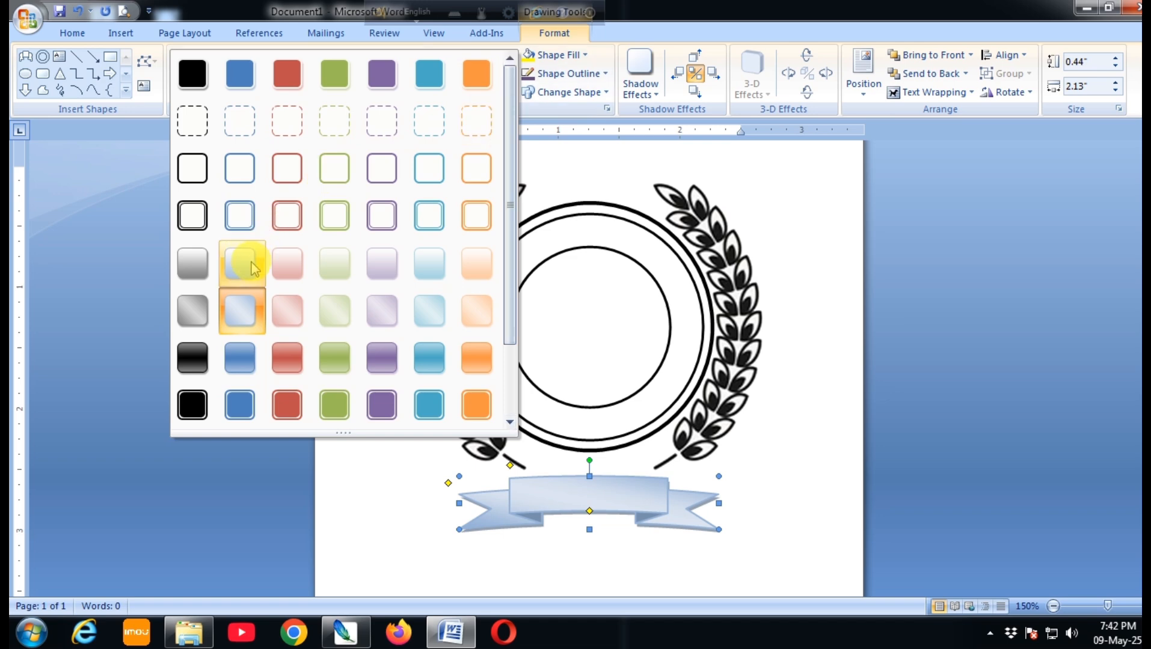
{"action": "left_click", "coordinate": [255, 269]}
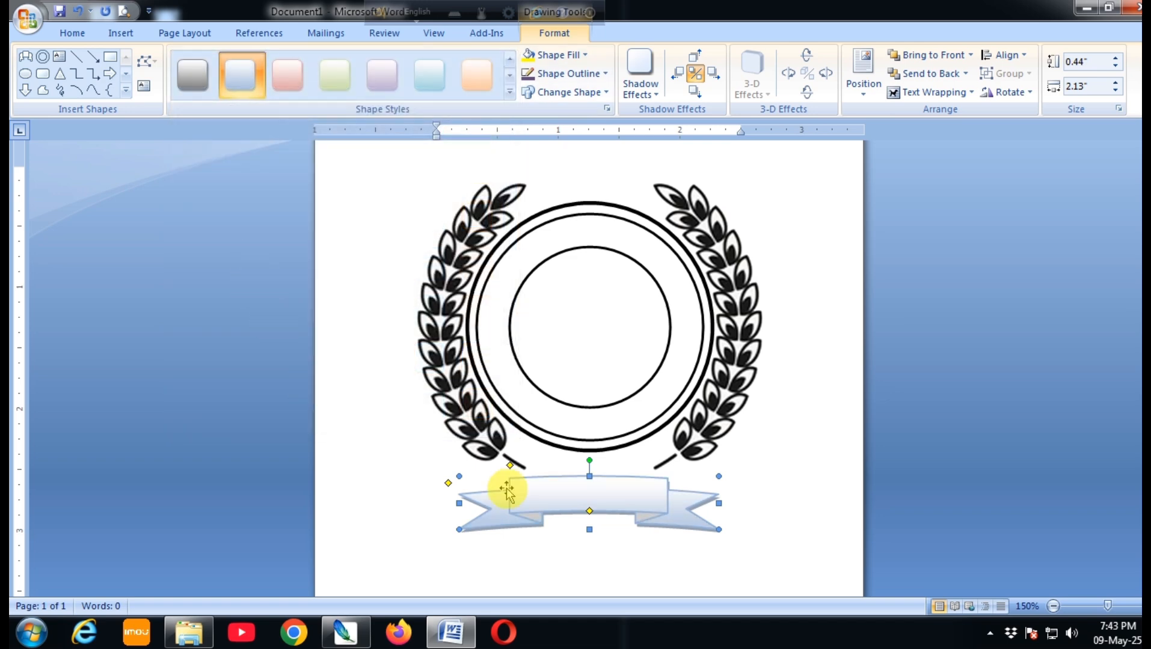
{"action": "left_click", "coordinate": [790, 491]}
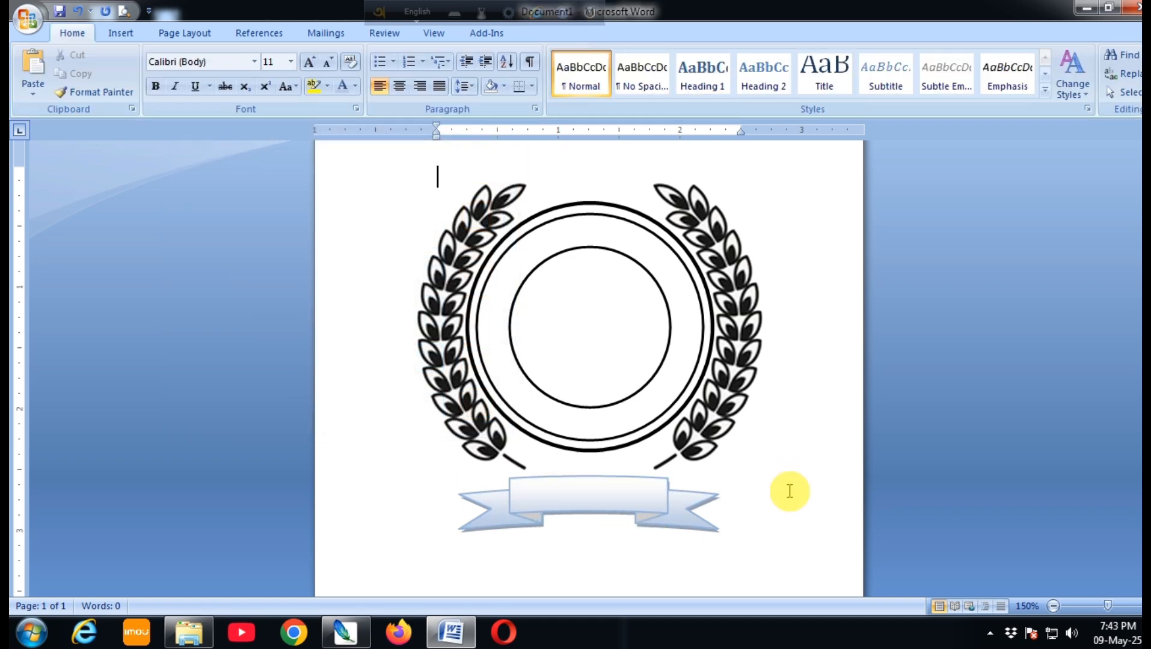
- Try a dark olive green theme fill on the ribbon banner
{"action": "left_click", "coordinate": [675, 511]}
{"action": "left_click", "coordinate": [569, 36]}
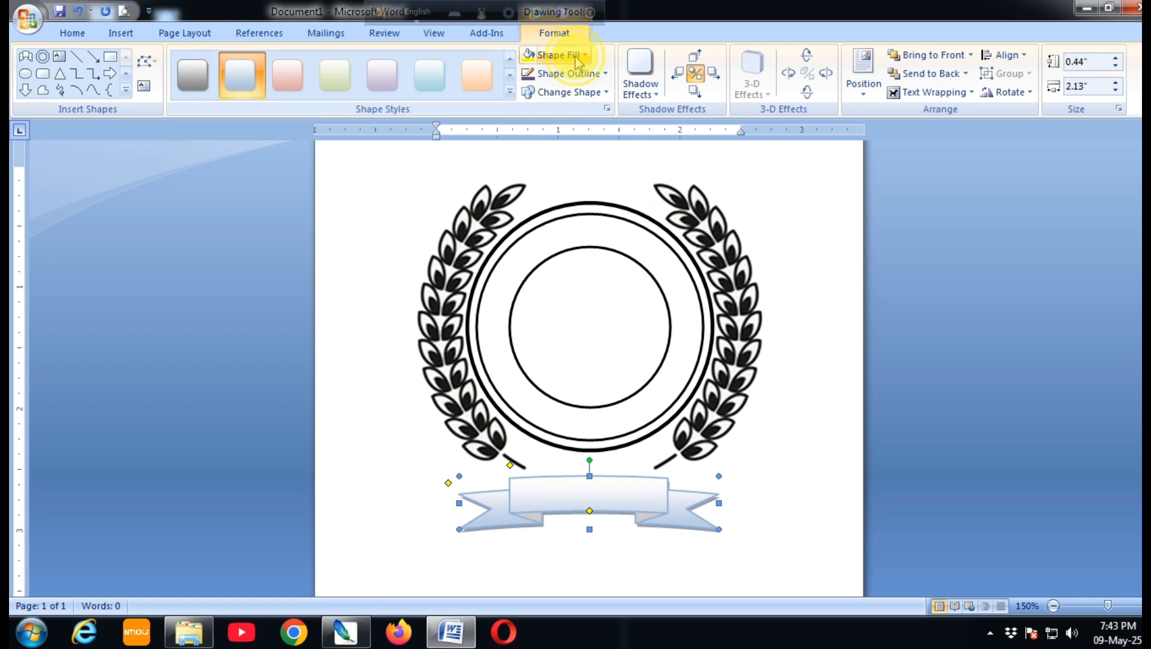
{"action": "left_click", "coordinate": [576, 55]}
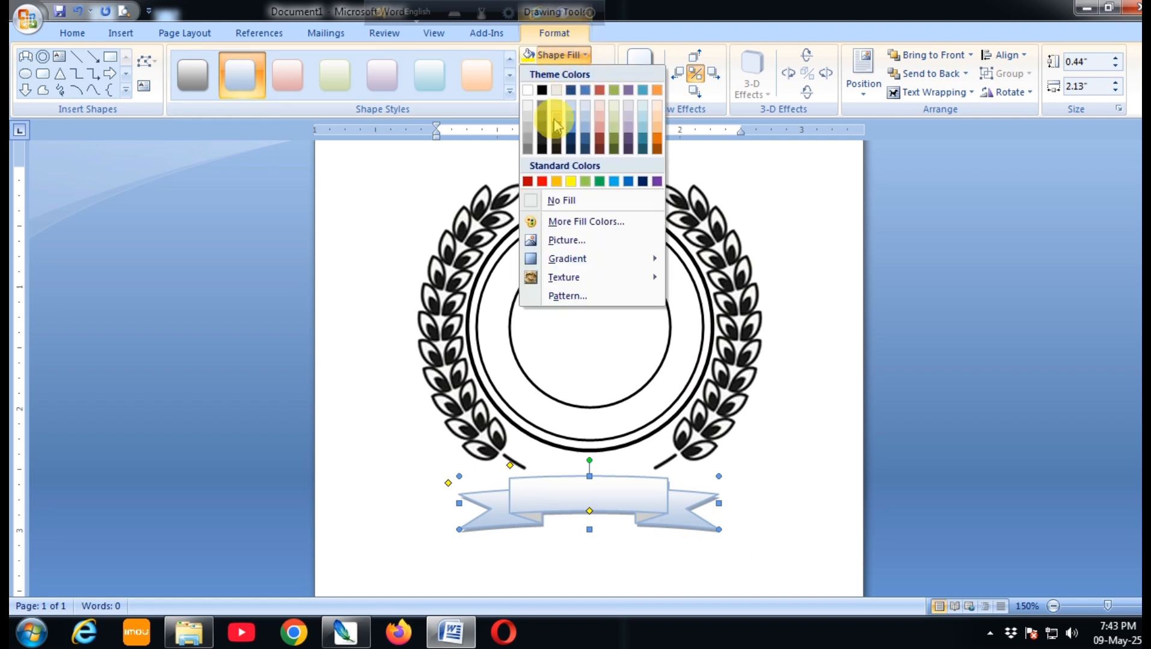
{"action": "left_click", "coordinate": [607, 135]}
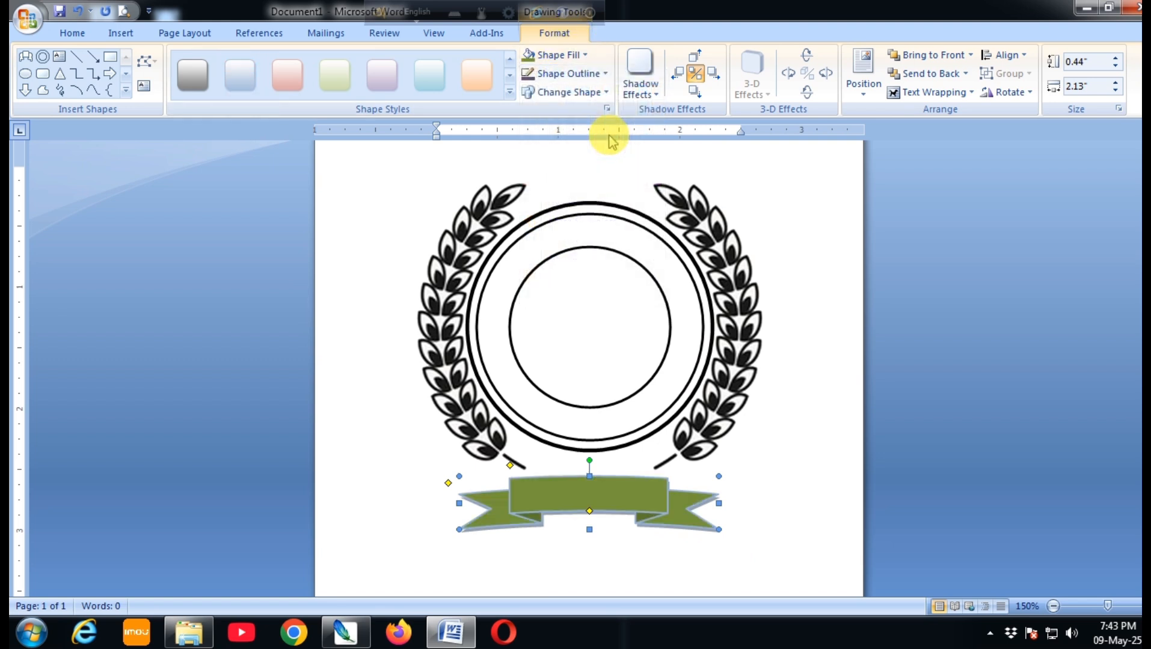
- Fill the ribbon banner with a light aqua theme color
{"action": "left_click", "coordinate": [571, 56]}
{"action": "left_click", "coordinate": [644, 114]}
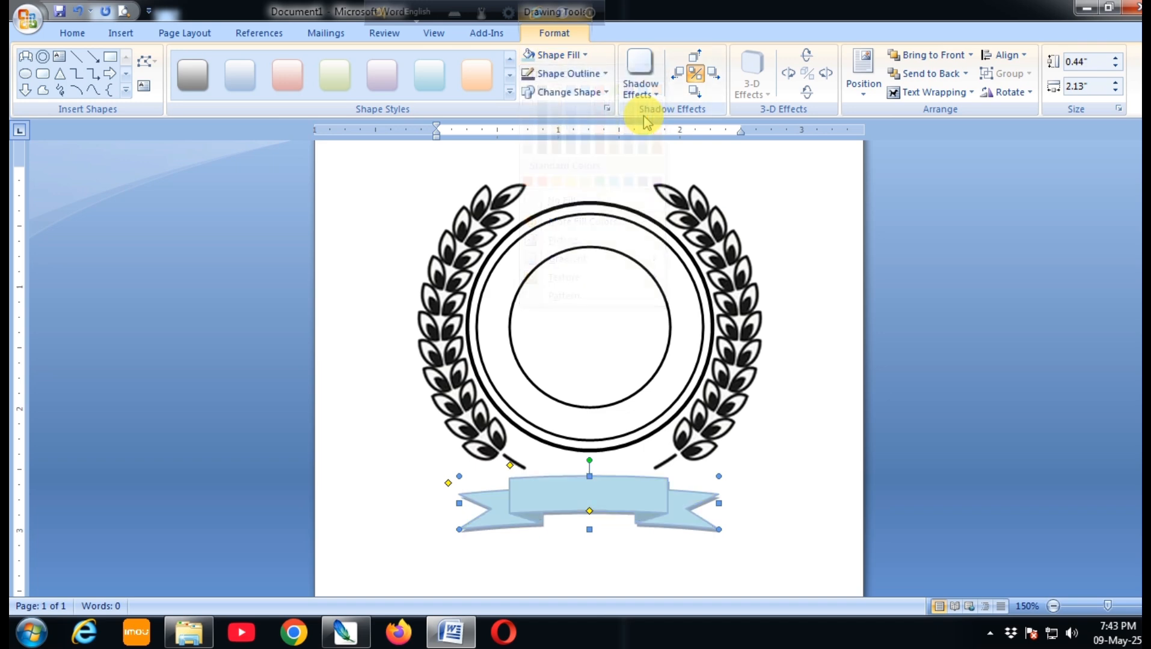
{"action": "left_click", "coordinate": [829, 494]}
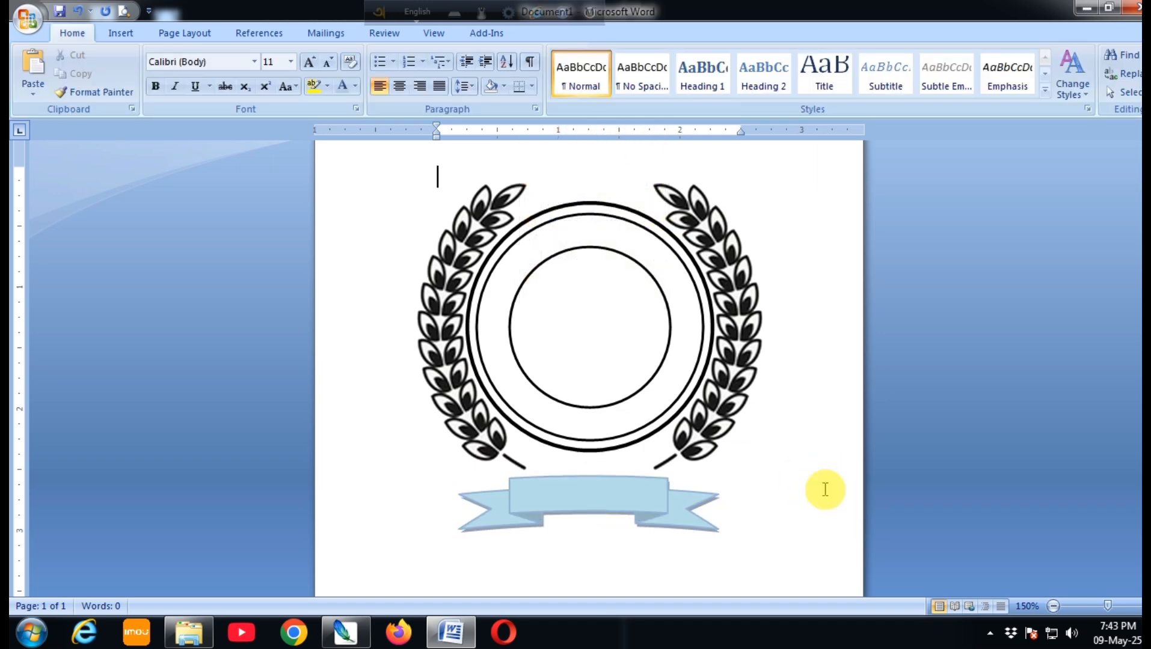
- Set the ribbon banner's outline to the standard green color
{"action": "left_click", "coordinate": [664, 524]}
{"action": "left_click", "coordinate": [586, 75]}
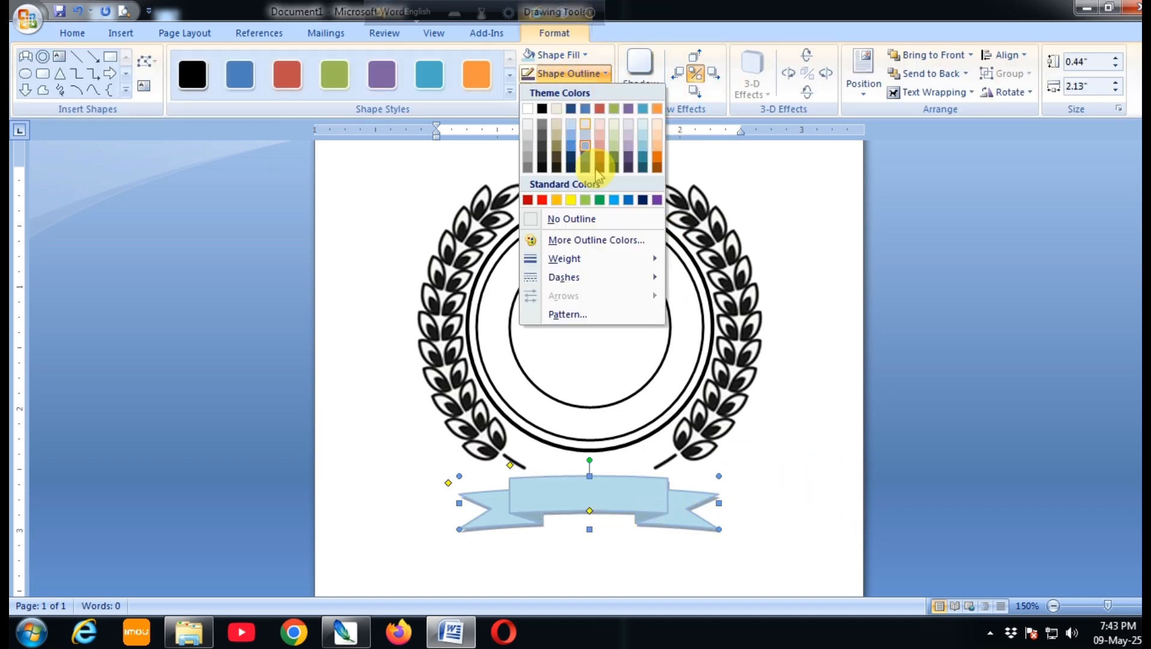
{"action": "left_click", "coordinate": [599, 200]}
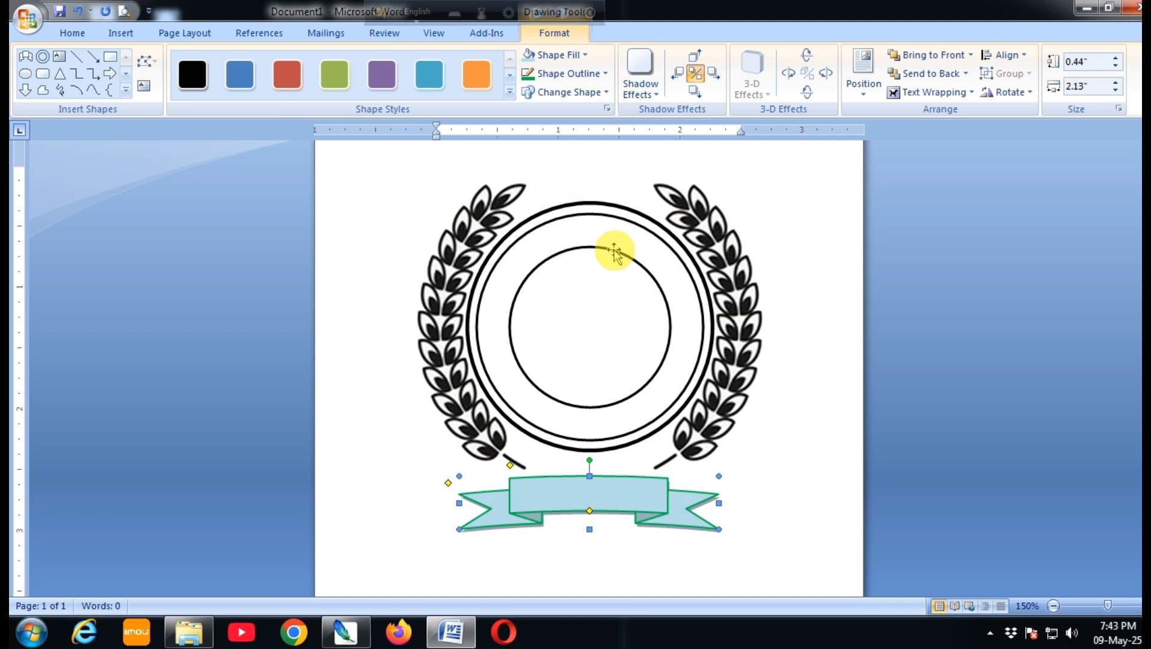
{"action": "left_click", "coordinate": [757, 483]}
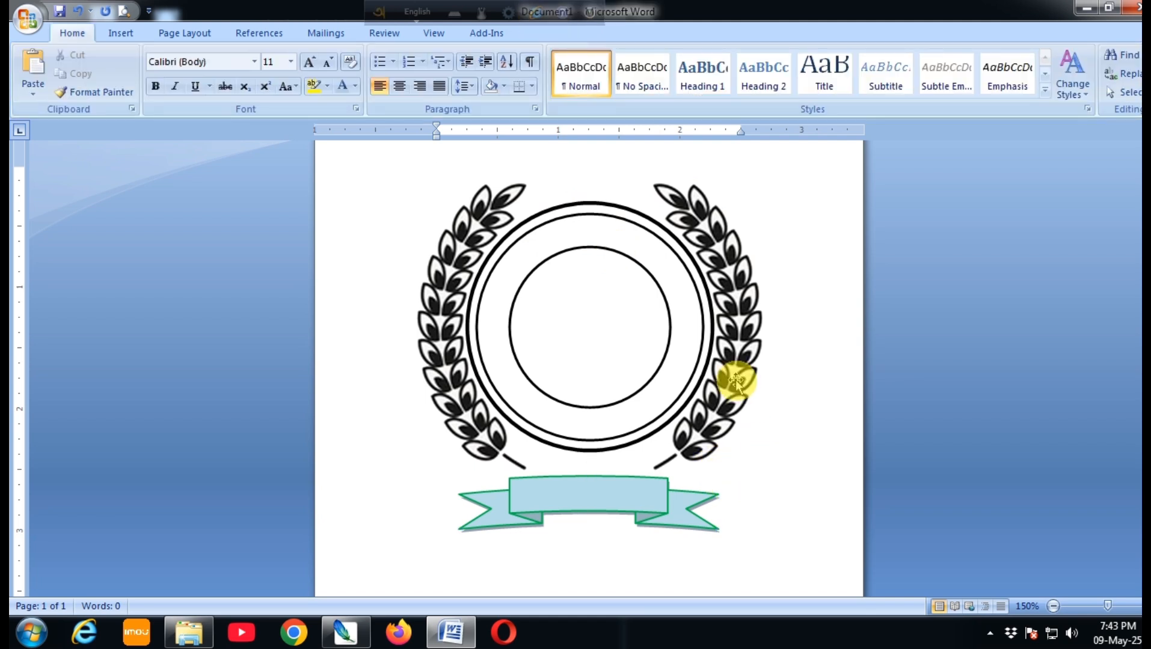
{"action": "left_click", "coordinate": [605, 250]}
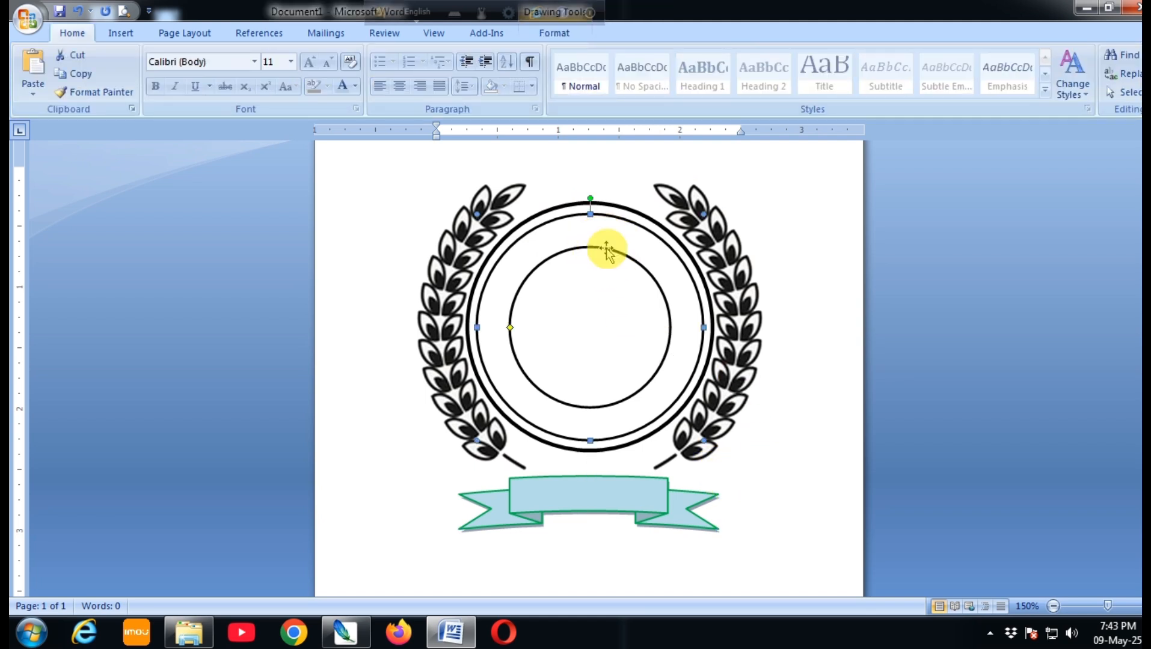
{"action": "left_click", "coordinate": [811, 277]}
{"action": "left_click", "coordinate": [183, 35]}
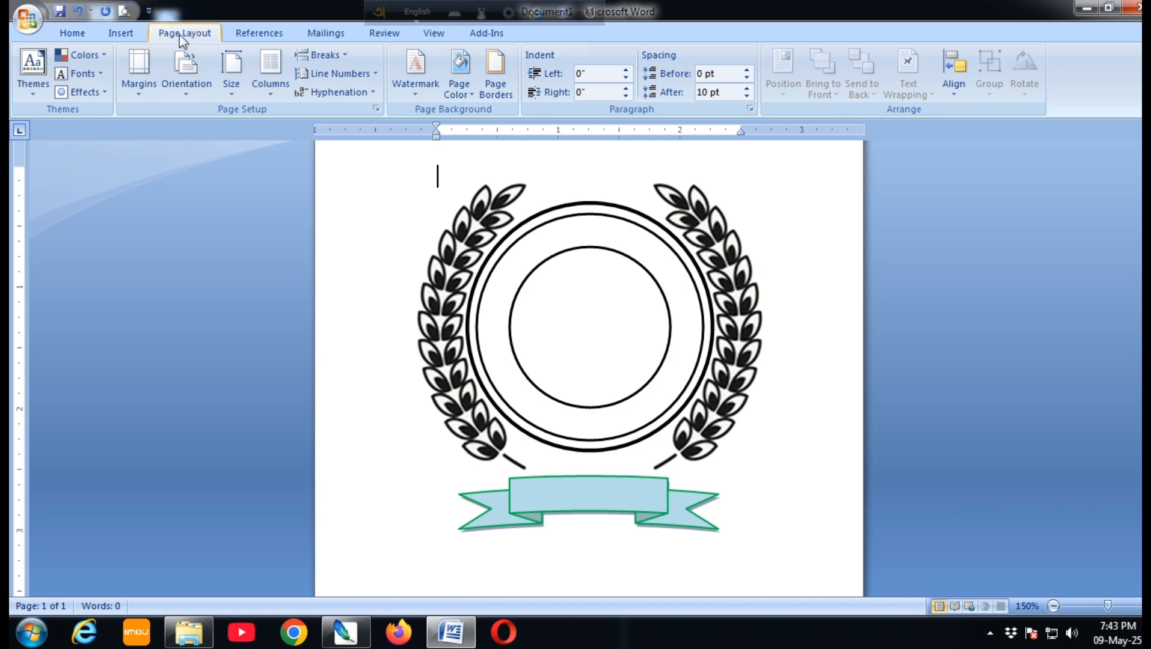
{"action": "left_click", "coordinate": [775, 257]}
- Draw an isosceles triangle about 0.83 inch high and 0.91 inch wide in the page's lower-left corner, below the wreath
{"action": "left_click", "coordinate": [120, 33]}
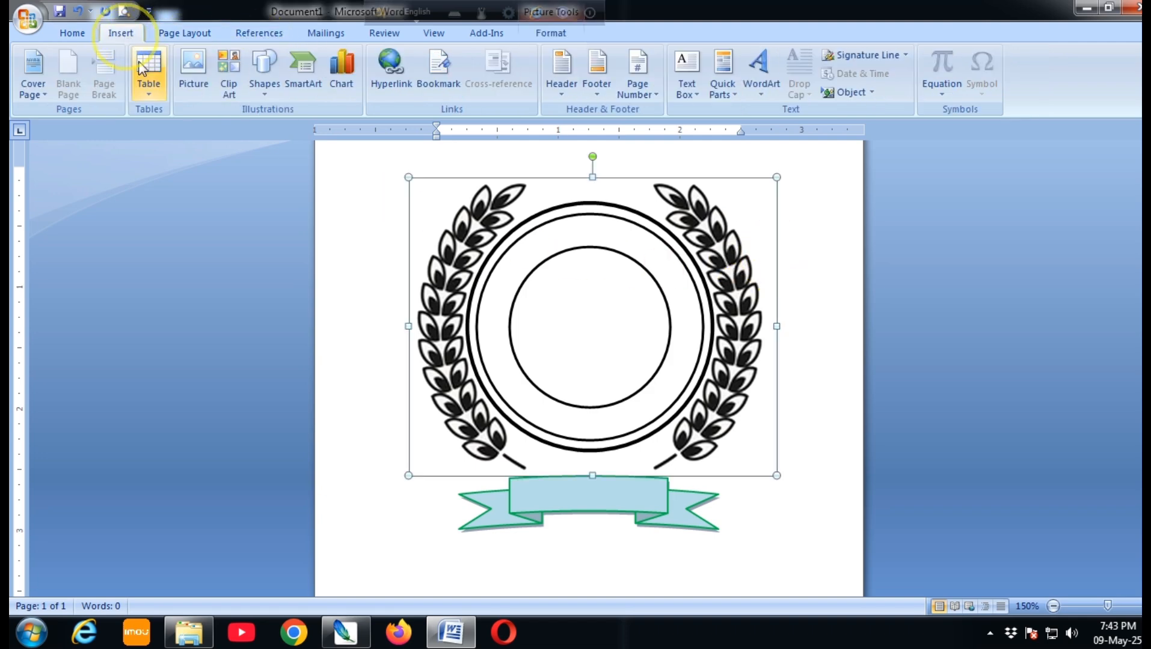
{"action": "left_click", "coordinate": [272, 78]}
{"action": "left_click", "coordinate": [376, 128]}
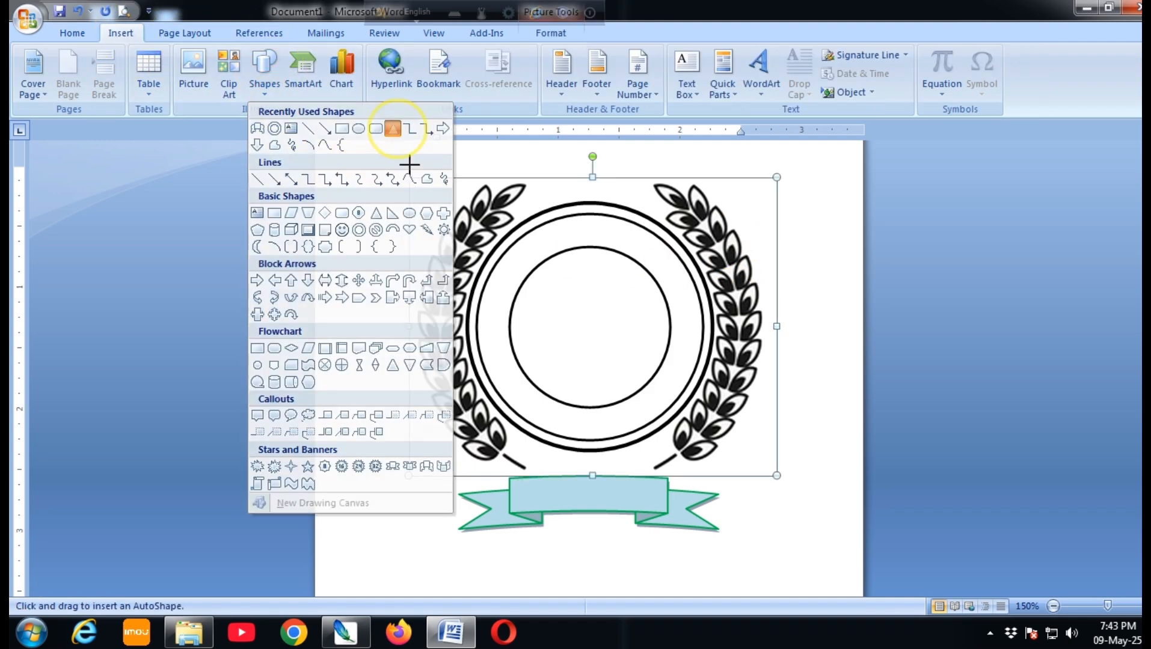
{"action": "scroll", "coordinate": [449, 257], "scroll_direction": "down", "scroll_amount": 3}
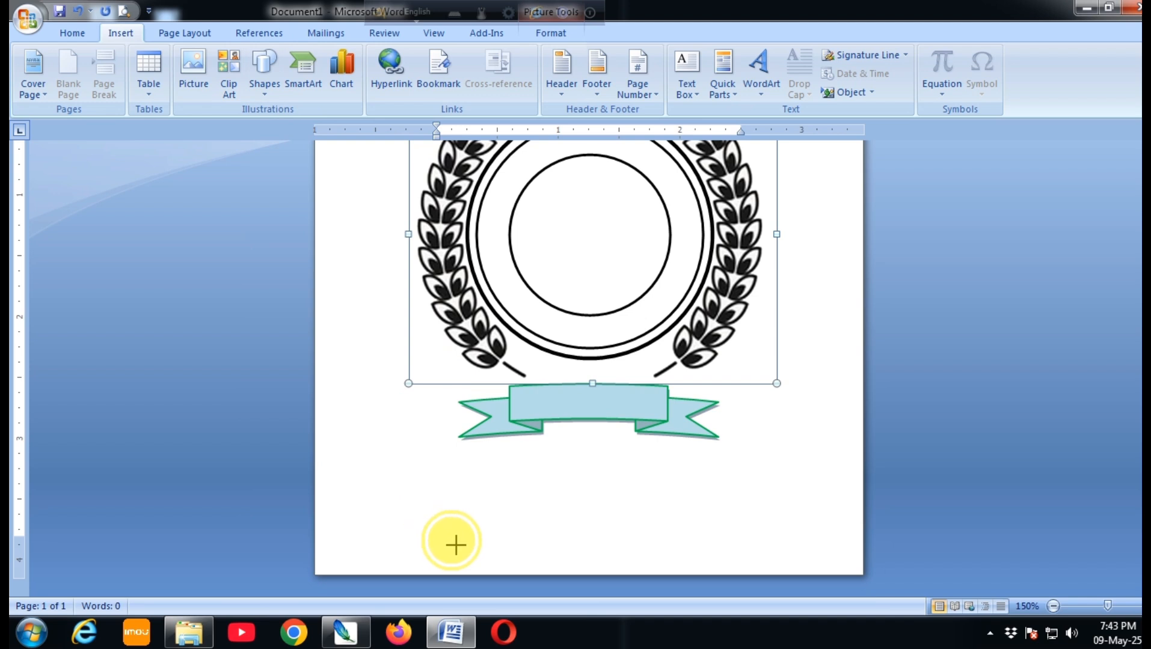
{"action": "mouse_move", "coordinate": [339, 437]}
{"action": "left_mouse_down"}
{"action": "mouse_move", "coordinate": [450, 538]}
{"action": "mouse_move", "coordinate": [431, 521]}
{"action": "left_mouse_up"}
- Duplicate the triangle below the wreath by copying and pasting it
{"action": "right_click", "coordinate": [431, 521]}
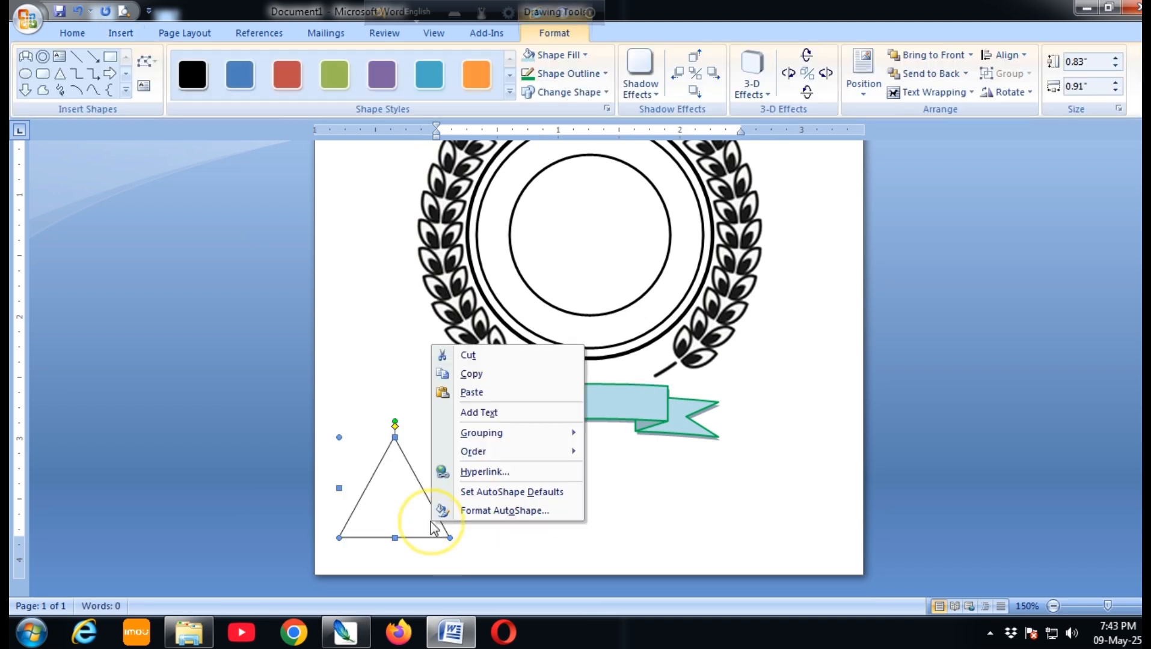
{"action": "left_click", "coordinate": [552, 527]}
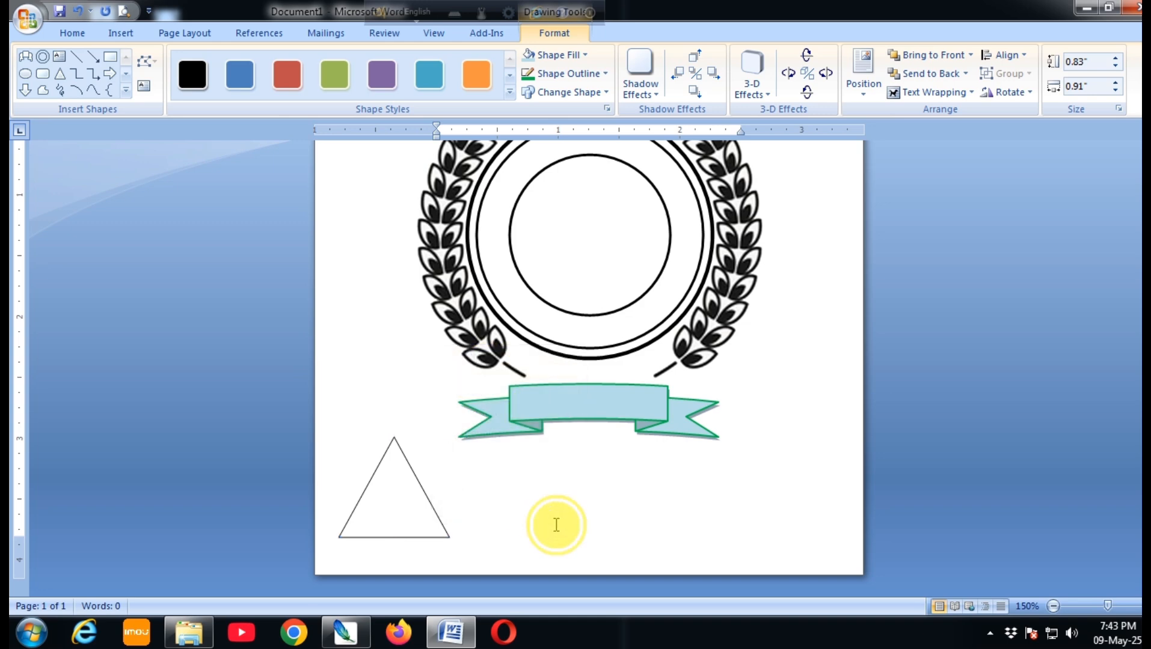
{"action": "key", "text": "ctrl+v"}
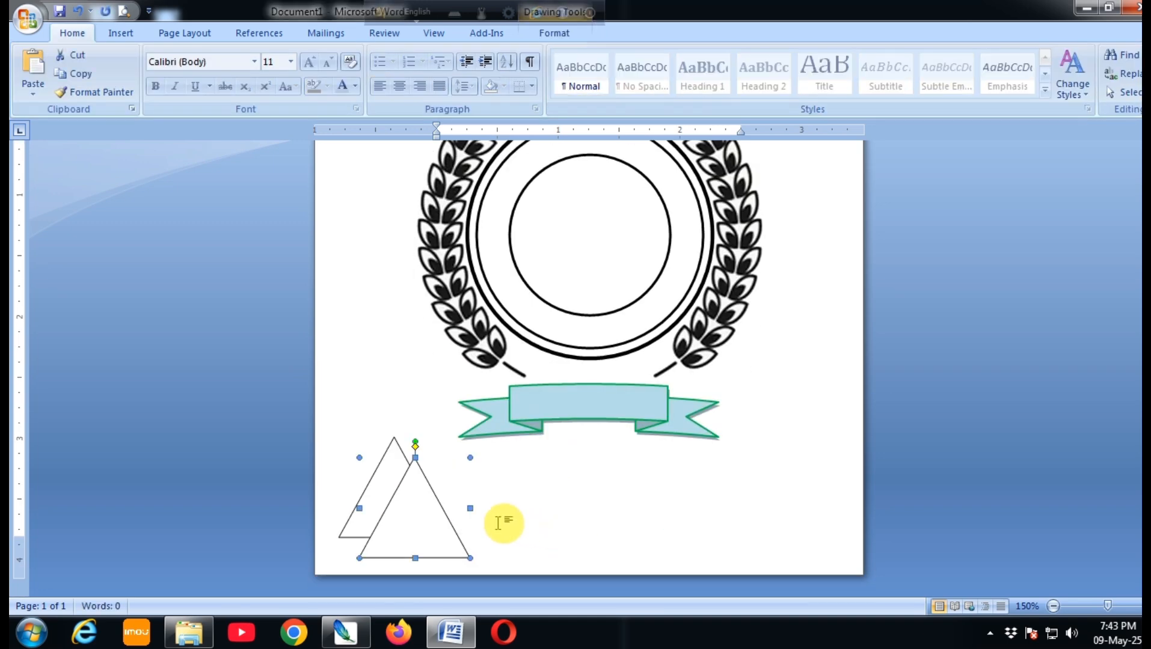
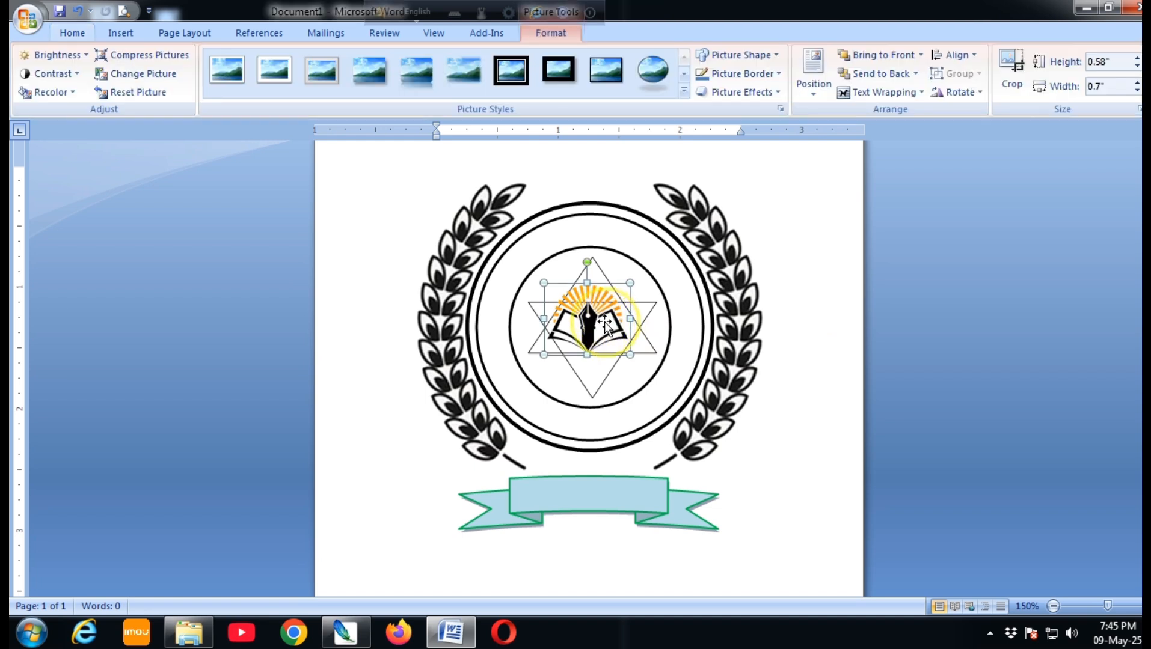
- Shrink the open-book and pen picture to about 0.41 by 0.49 inch and center it inside the six-pointed star
{"action": "left_click_drag", "start_coordinate": [558, 290], "coordinate": [553, 291]}
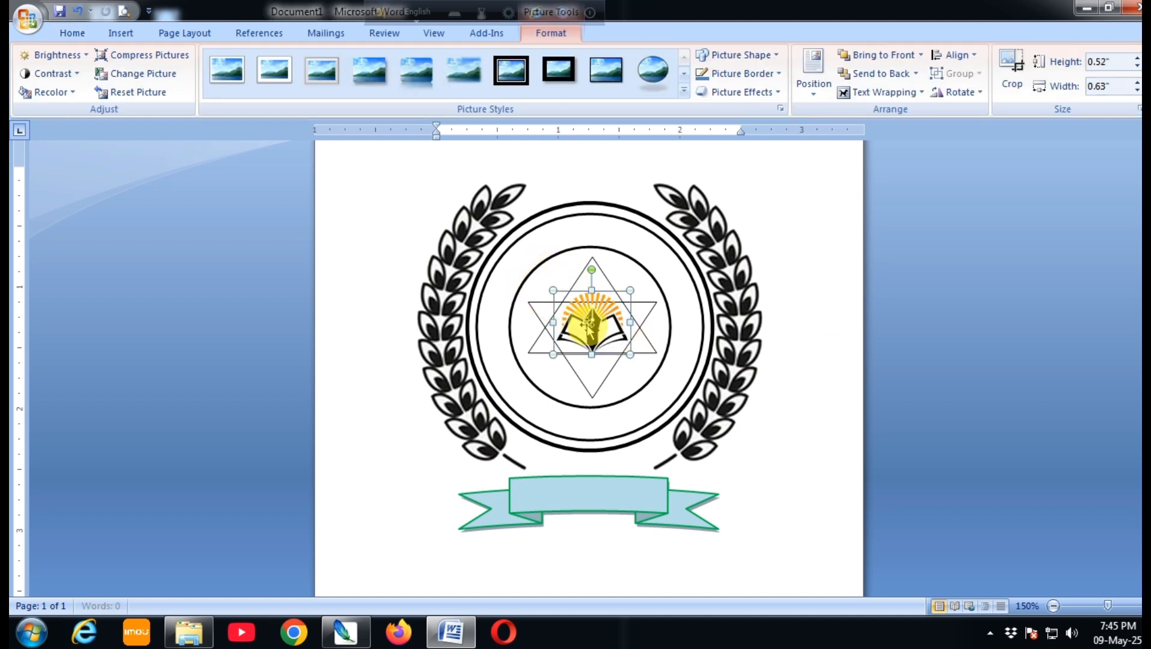
{"action": "left_click_drag", "start_coordinate": [594, 324], "coordinate": [419, 296]}
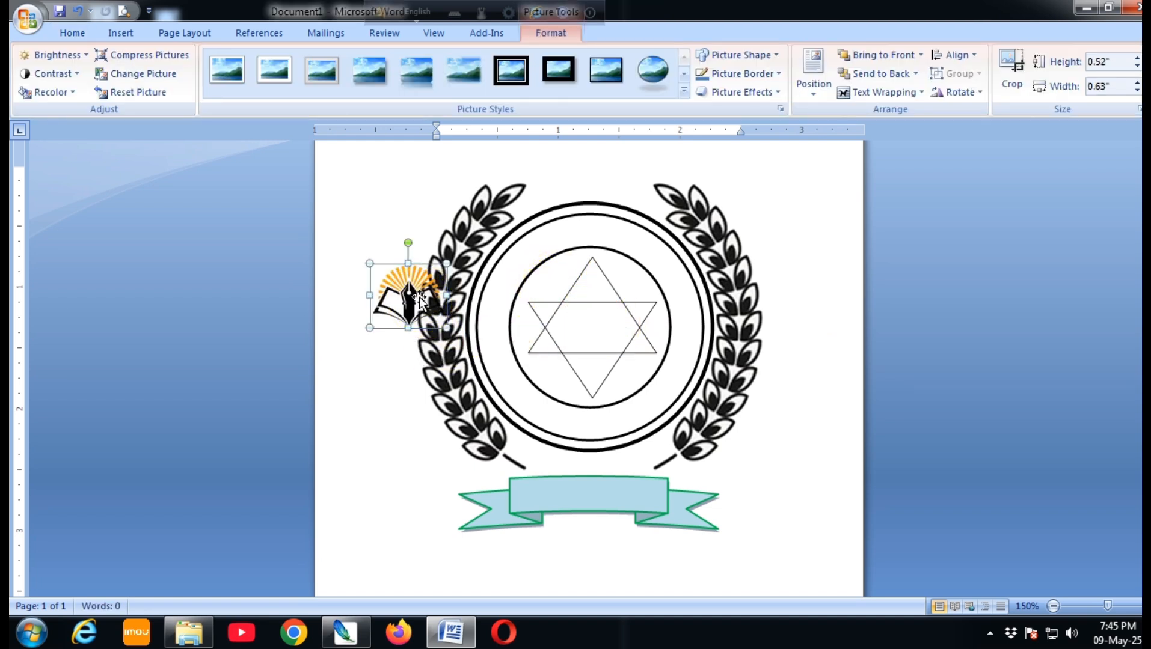
{"action": "left_click", "coordinate": [607, 331]}
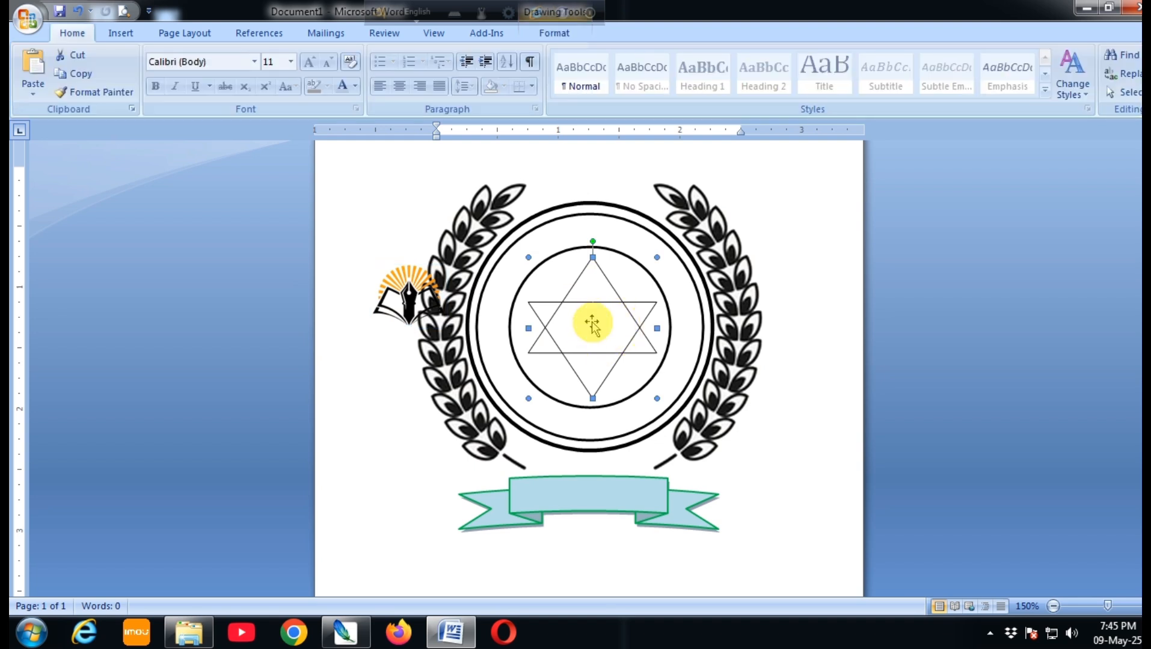
{"action": "left_click_drag", "start_coordinate": [409, 289], "coordinate": [594, 320]}
{"action": "left_click_drag", "start_coordinate": [635, 360], "coordinate": [600, 352]}
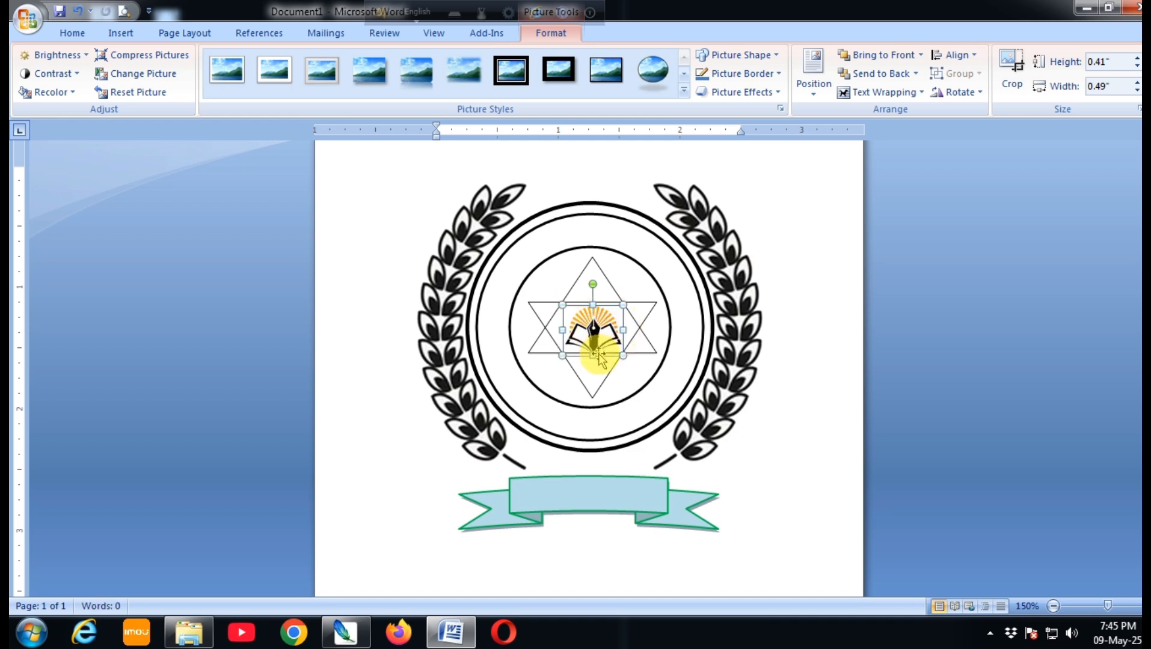
{"action": "left_click", "coordinate": [784, 389]}
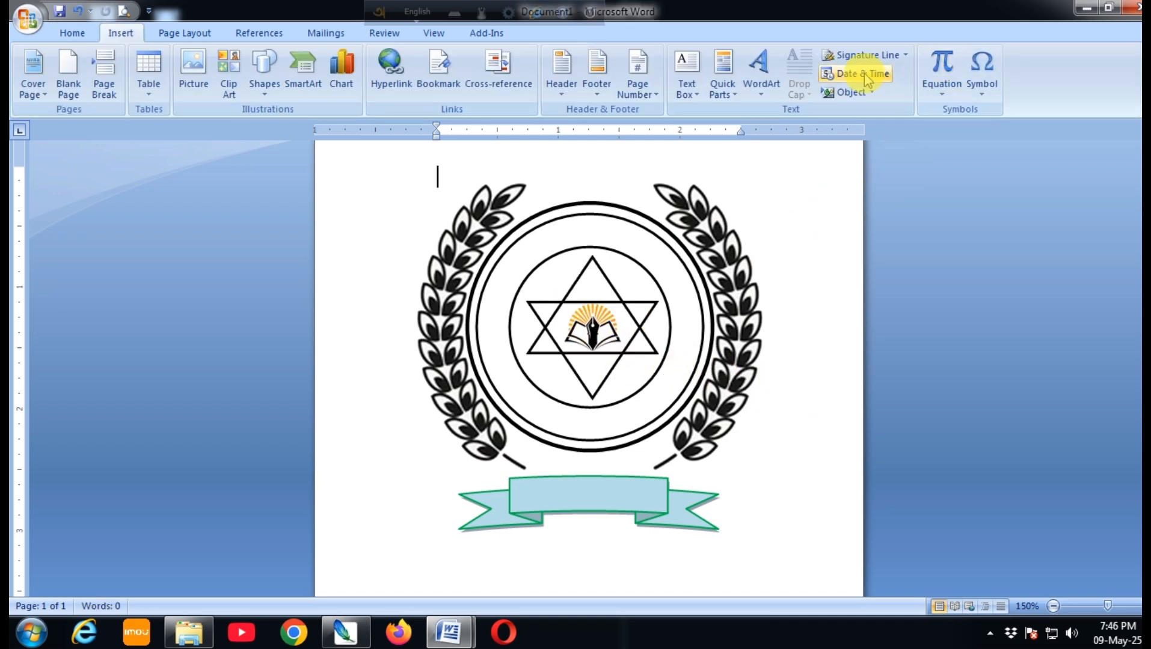
- Start an arched WordArt object with the text "Rangunia Secondary High School"
{"action": "left_click", "coordinate": [761, 71]}
{"action": "left_click", "coordinate": [894, 127]}
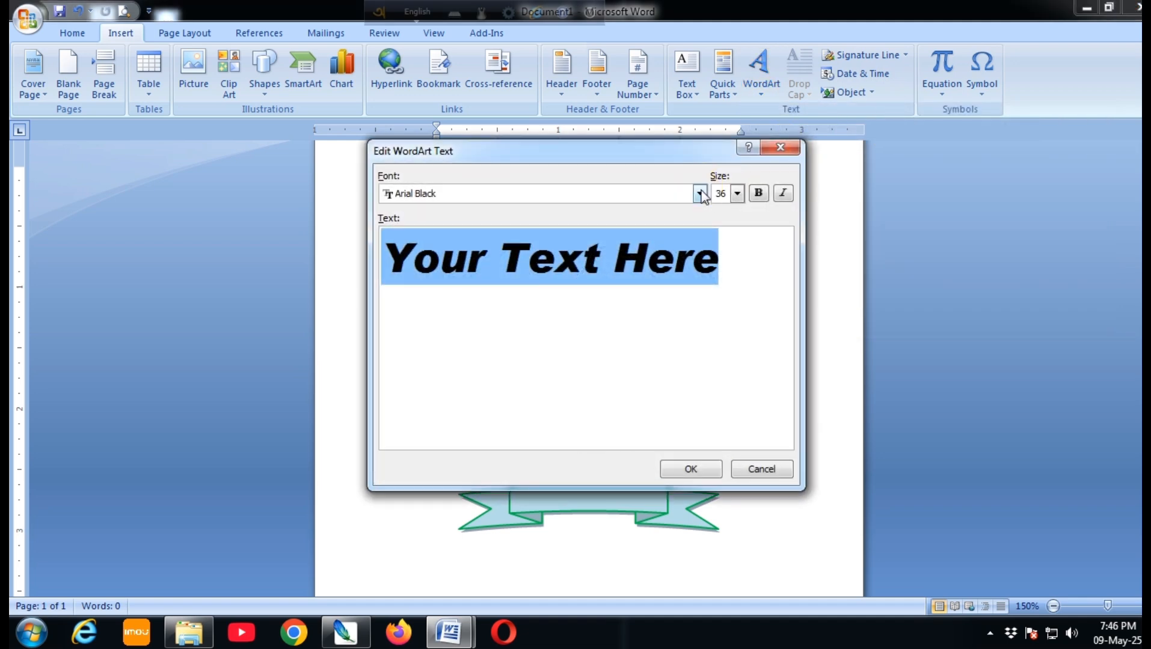
{"action": "type", "text": "Ranguni"}
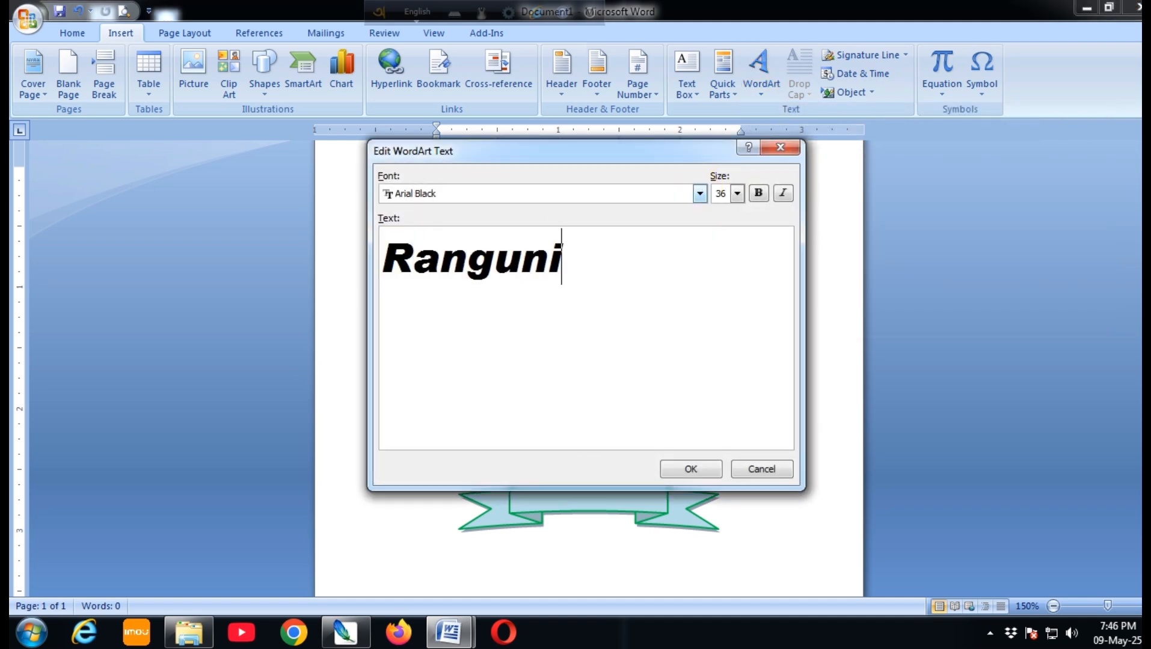
{"action": "type", "text": "a Sec"}
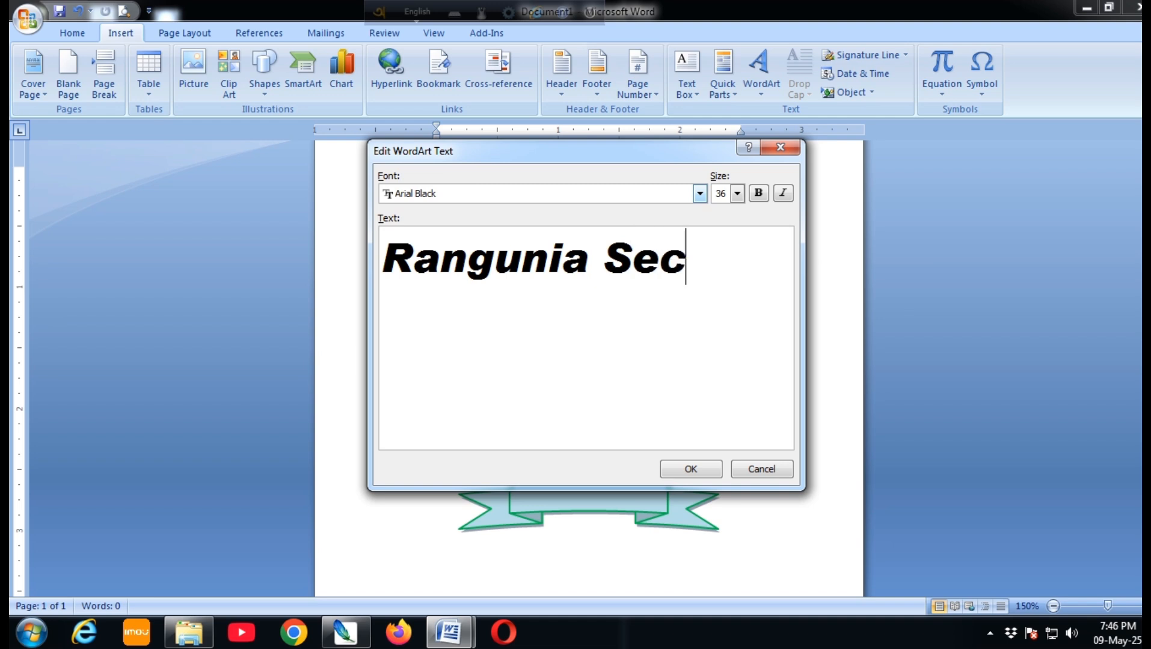
{"action": "type", "text": "ondar"}
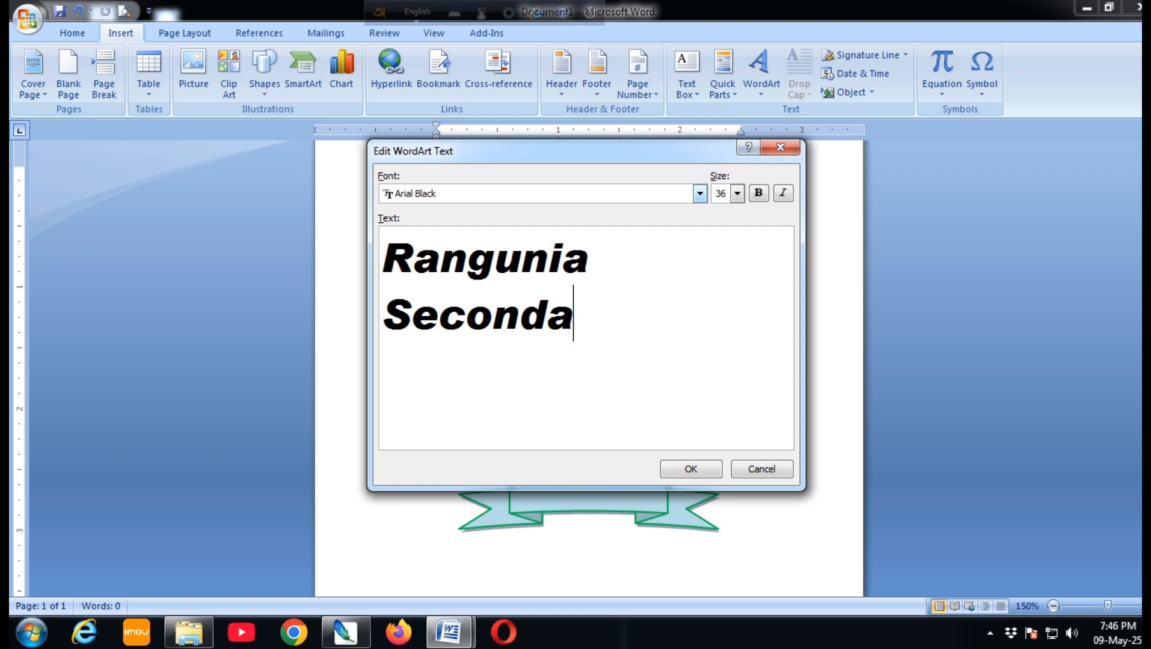
{"action": "key", "text": "BackSpace"}
{"action": "key", "text": "BackSpace"}
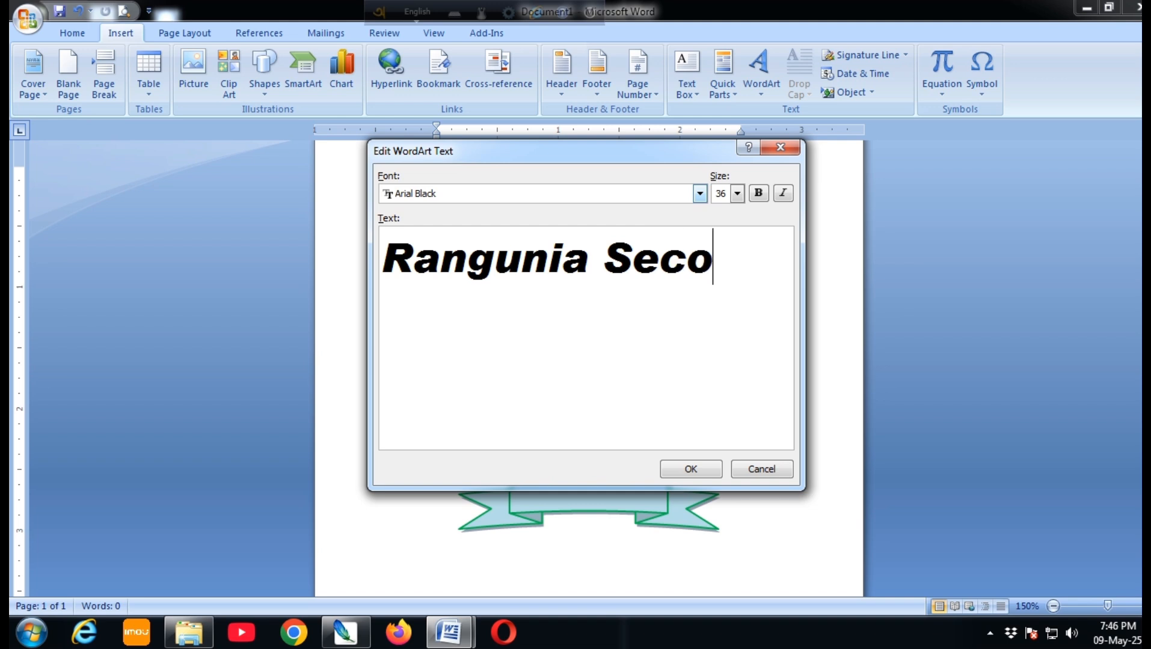
{"action": "type", "text": "ndary High School"}
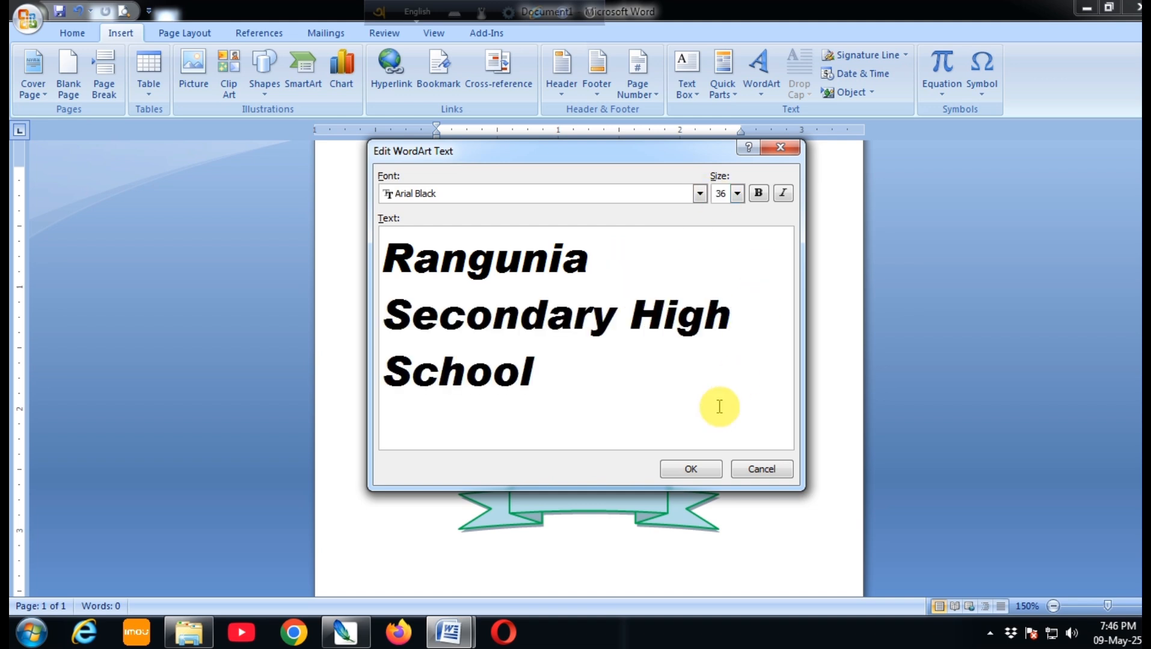
- Set the WordArt font to Times New Roman and insert it into the document
{"action": "left_click", "coordinate": [699, 193]}
{"action": "left_click", "coordinate": [670, 228]}
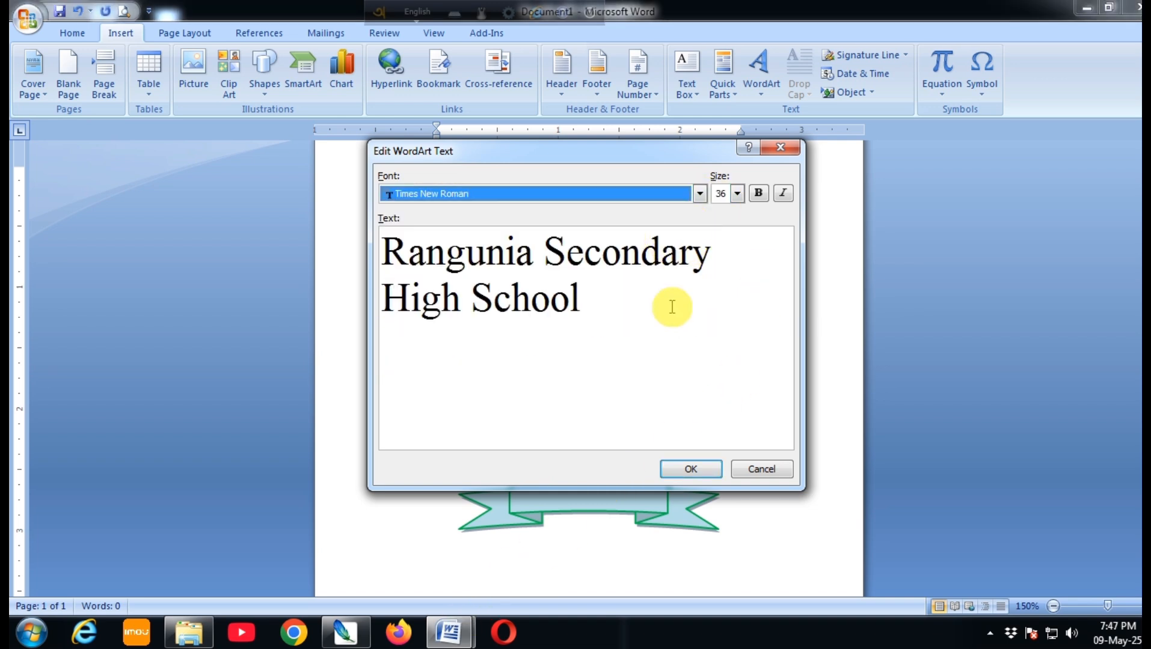
{"action": "left_click", "coordinate": [698, 471]}
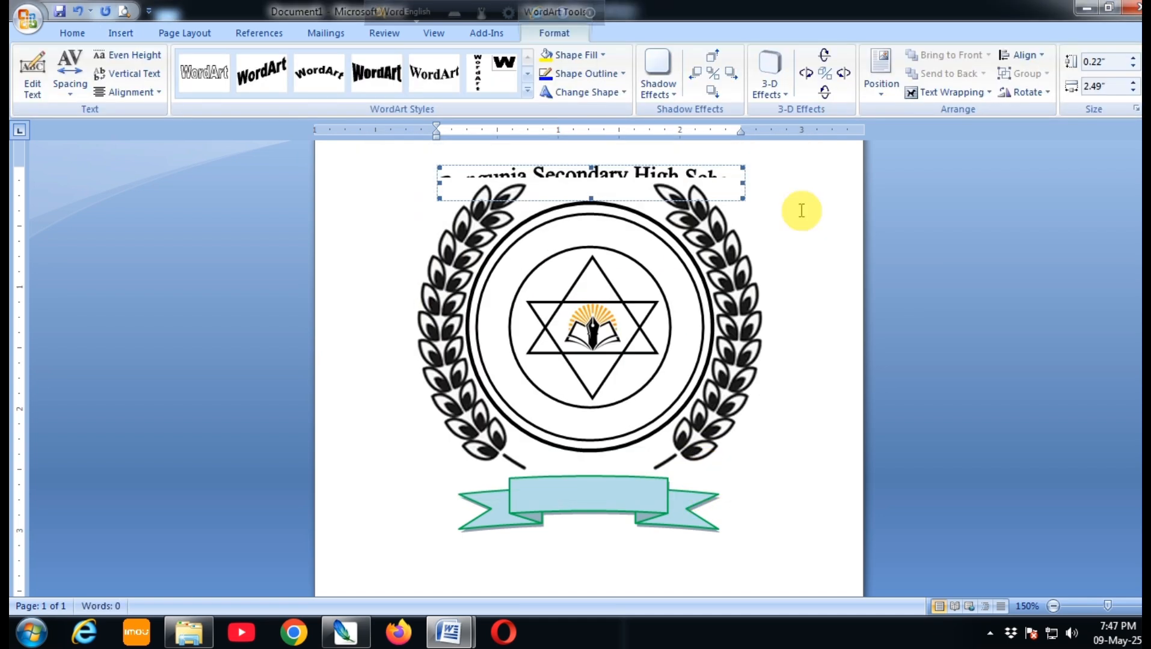
- Set the WordArt's text wrapping to In Front of Text, stretch it to about 1.92 inches high and move it over the circles
{"action": "left_click", "coordinate": [953, 92]}
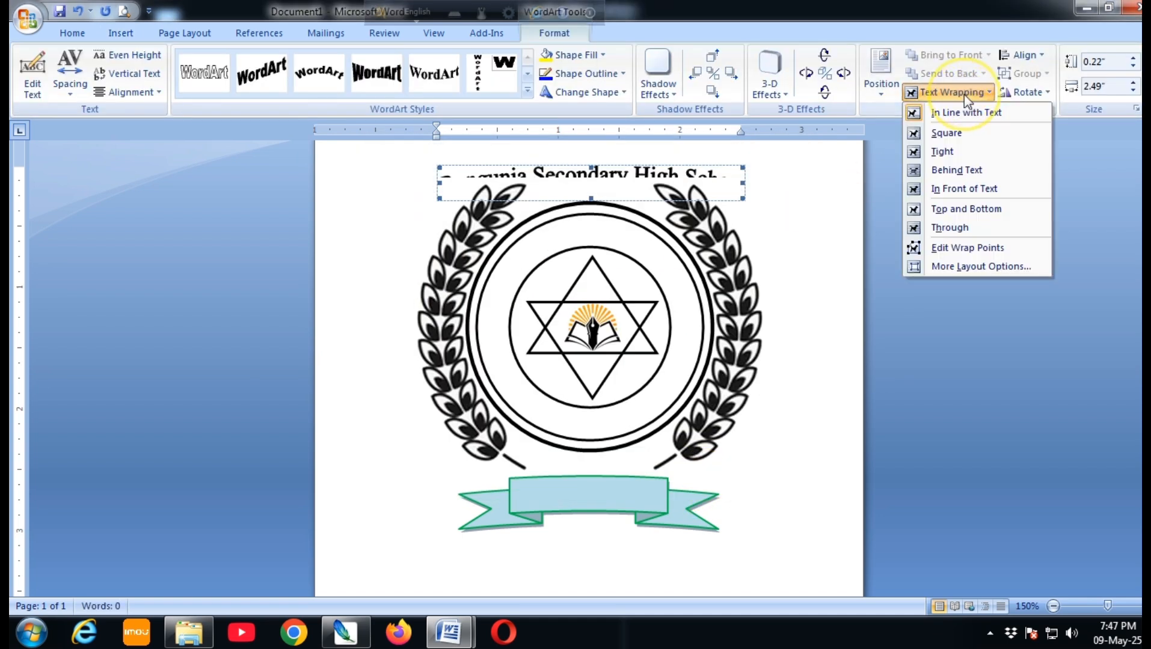
{"action": "left_click", "coordinate": [964, 189]}
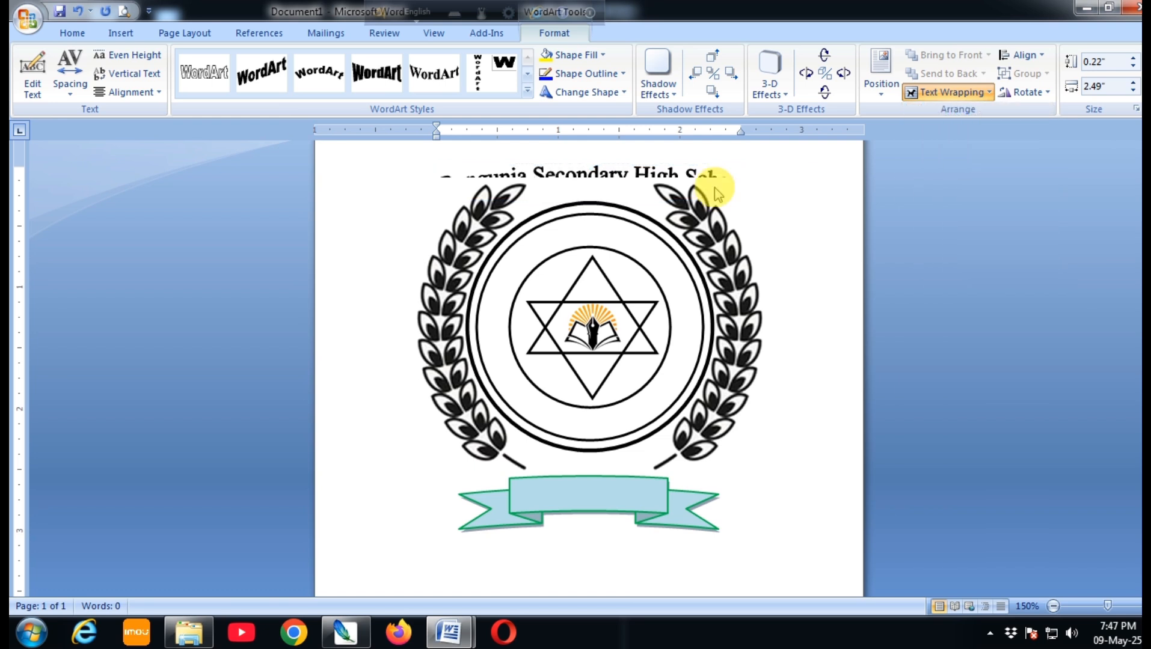
{"action": "left_click_drag", "start_coordinate": [590, 297], "coordinate": [589, 398]}
{"action": "left_click_drag", "start_coordinate": [606, 186], "coordinate": [579, 311]}
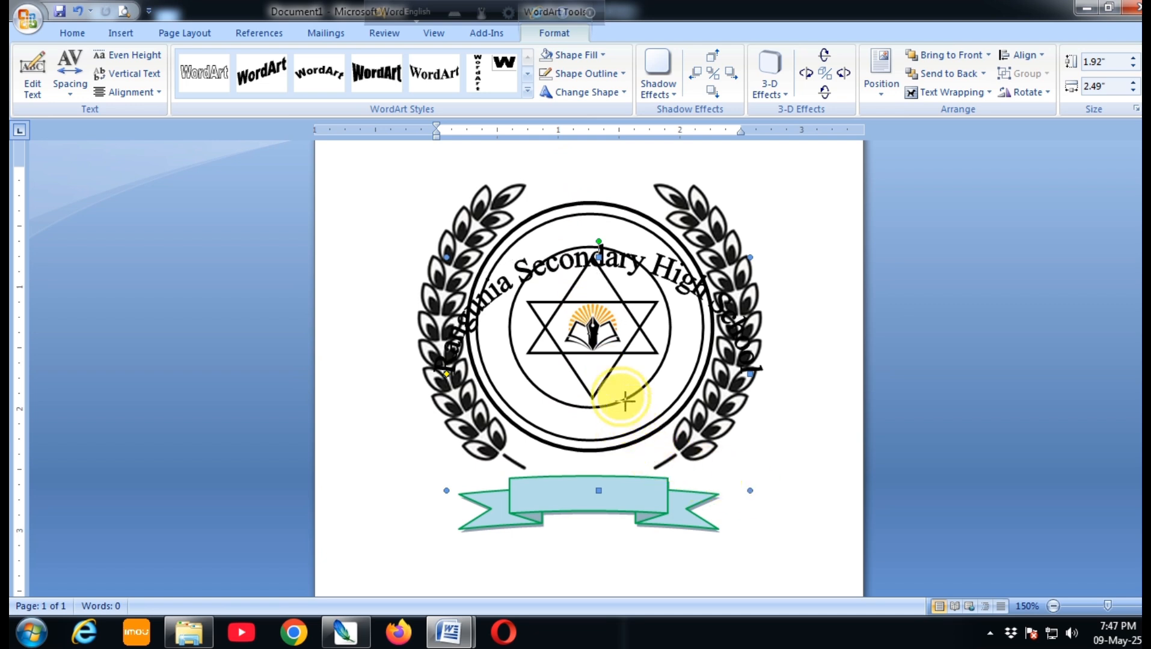
- Resize the arched WordArt to about 1.27 by 1.57 inches and fit it along the upper ring between the inner circles
{"action": "left_click_drag", "start_coordinate": [614, 395], "coordinate": [609, 398]}
{"action": "left_click_drag", "start_coordinate": [527, 271], "coordinate": [591, 244]}
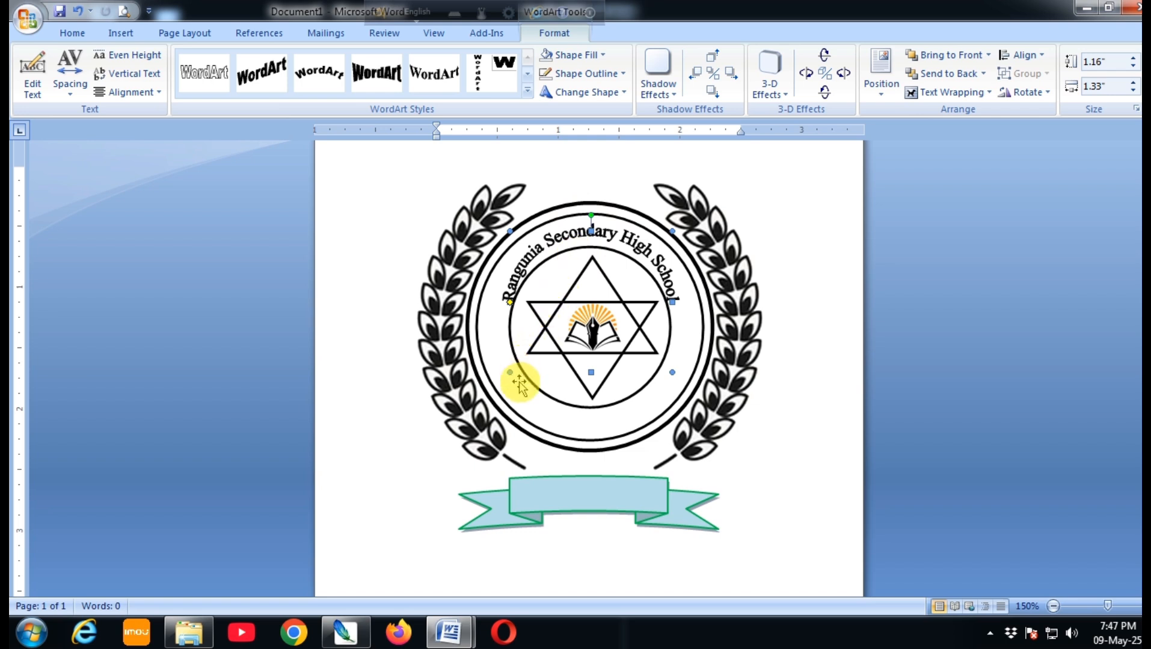
{"action": "mouse_move", "coordinate": [673, 373]}
{"action": "left_mouse_down"}
{"action": "mouse_move", "coordinate": [701, 400]}
{"action": "mouse_move", "coordinate": [656, 387]}
{"action": "mouse_move", "coordinate": [689, 386]}
{"action": "left_mouse_up"}
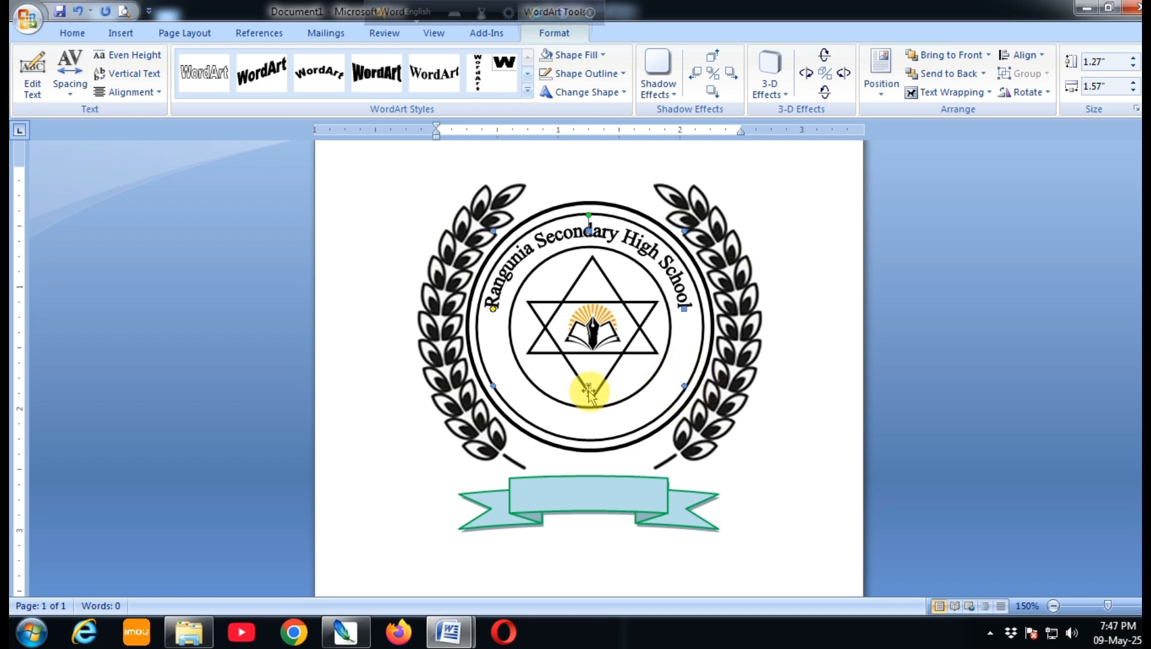
- Extend the arched school name further around the ring and resize it to about 1.56 by 1.61 inches
{"action": "left_click_drag", "start_coordinate": [494, 310], "coordinate": [497, 341]}
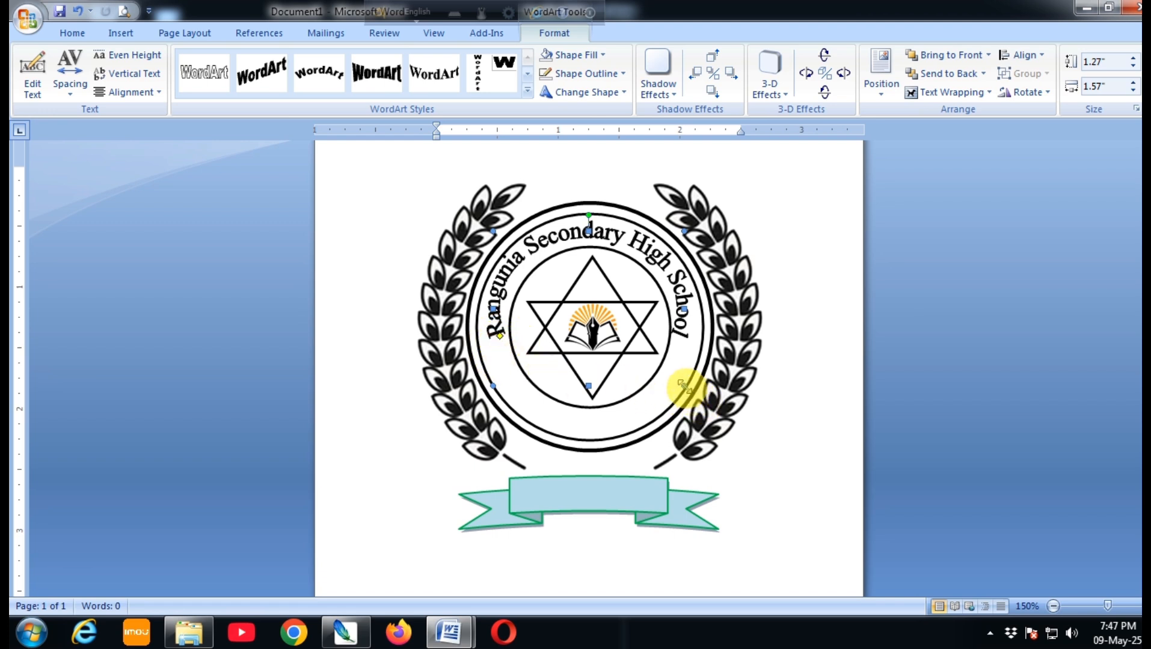
{"action": "left_click", "coordinate": [684, 386]}
{"action": "left_click_drag", "start_coordinate": [684, 385], "coordinate": [689, 386]}
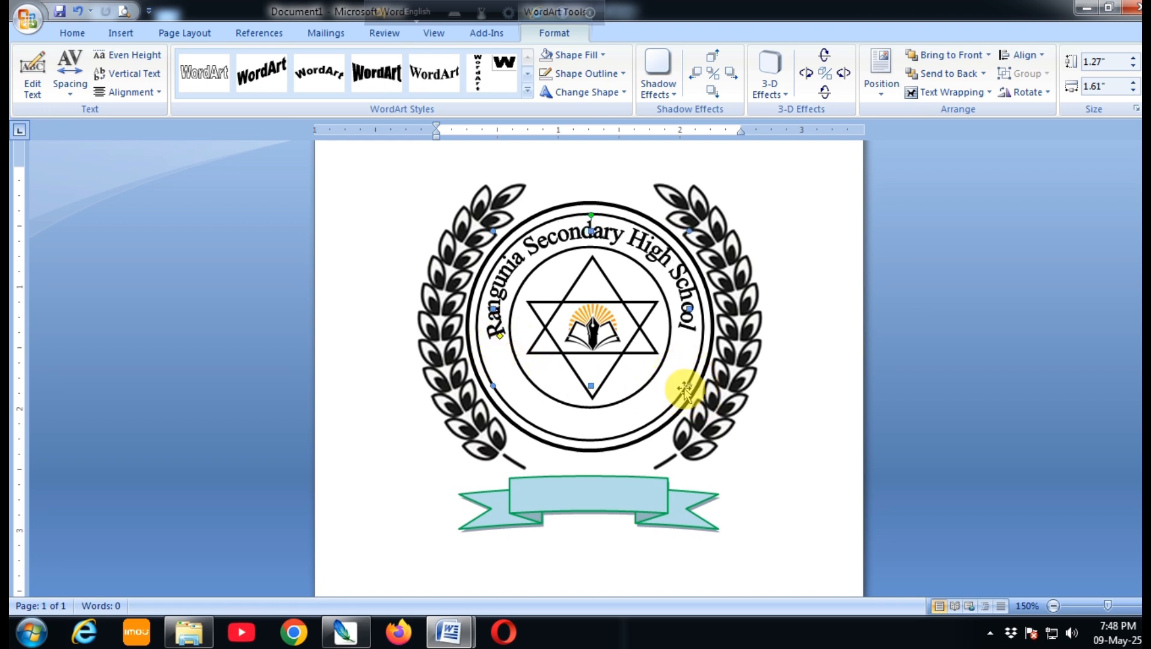
{"action": "left_click_drag", "start_coordinate": [589, 385], "coordinate": [588, 421]}
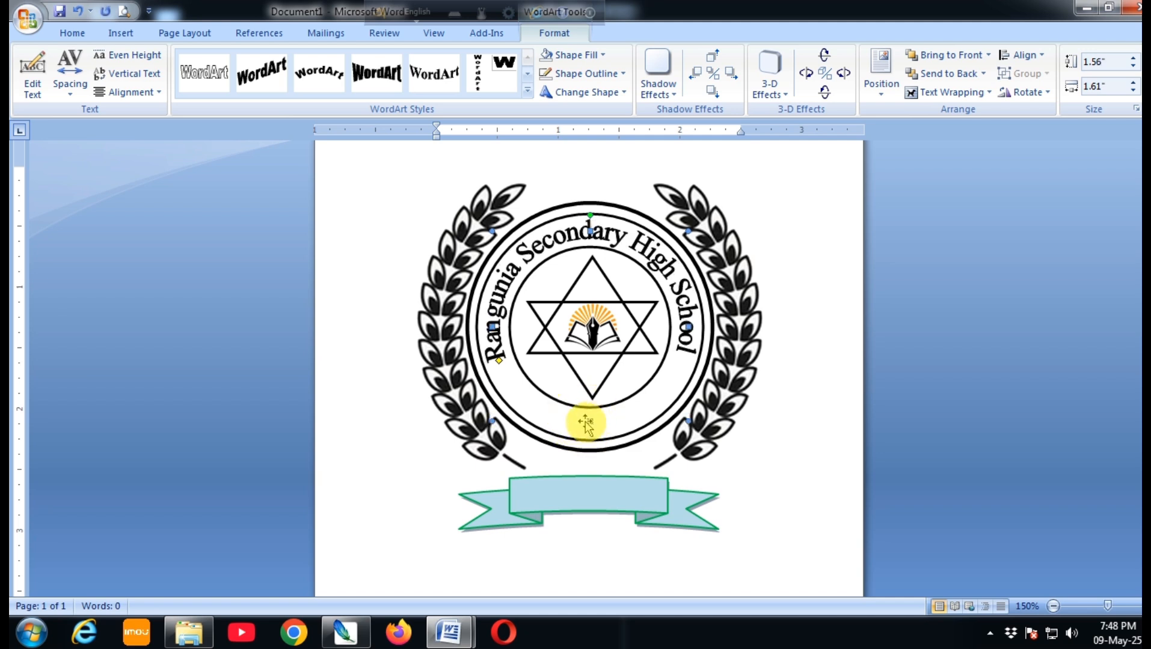
{"action": "left_click", "coordinate": [804, 428]}
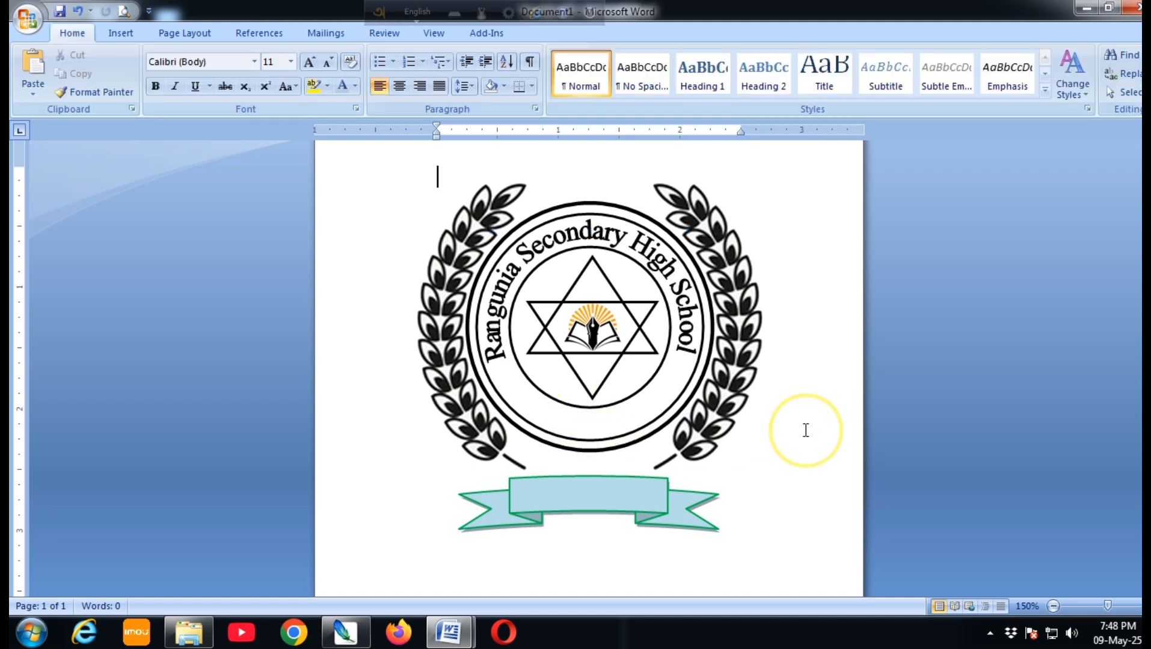
- Try an orange outline on the arched school name, then set it to No Outline
{"action": "left_click", "coordinate": [620, 237]}
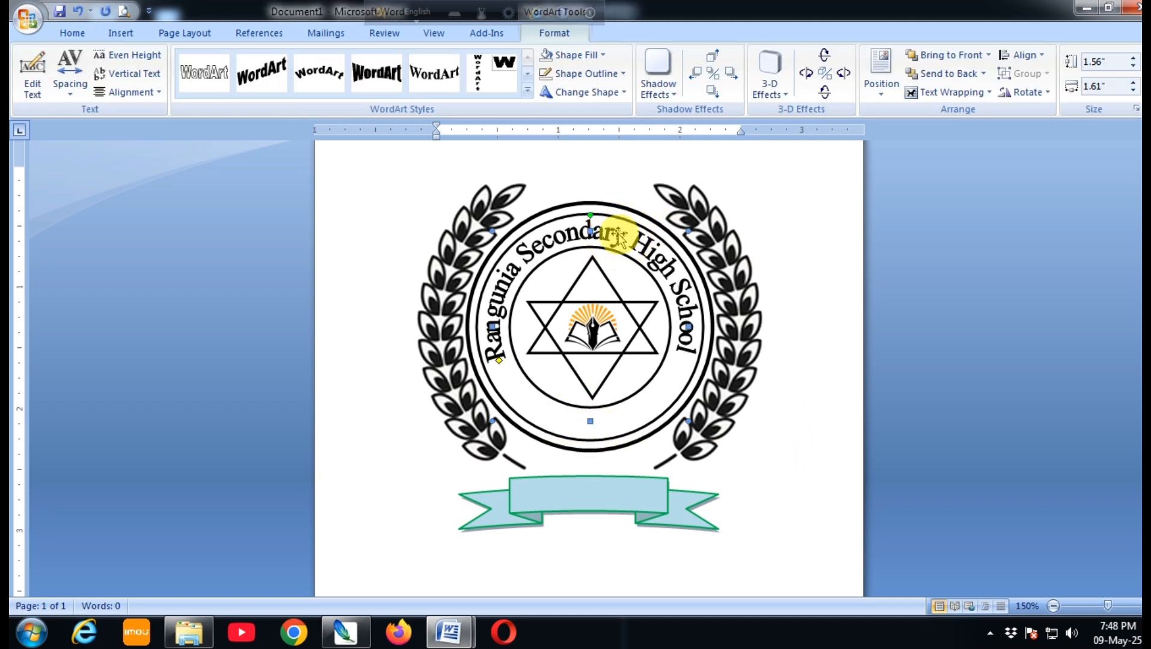
{"action": "left_click", "coordinate": [590, 73]}
{"action": "left_click", "coordinate": [675, 166]}
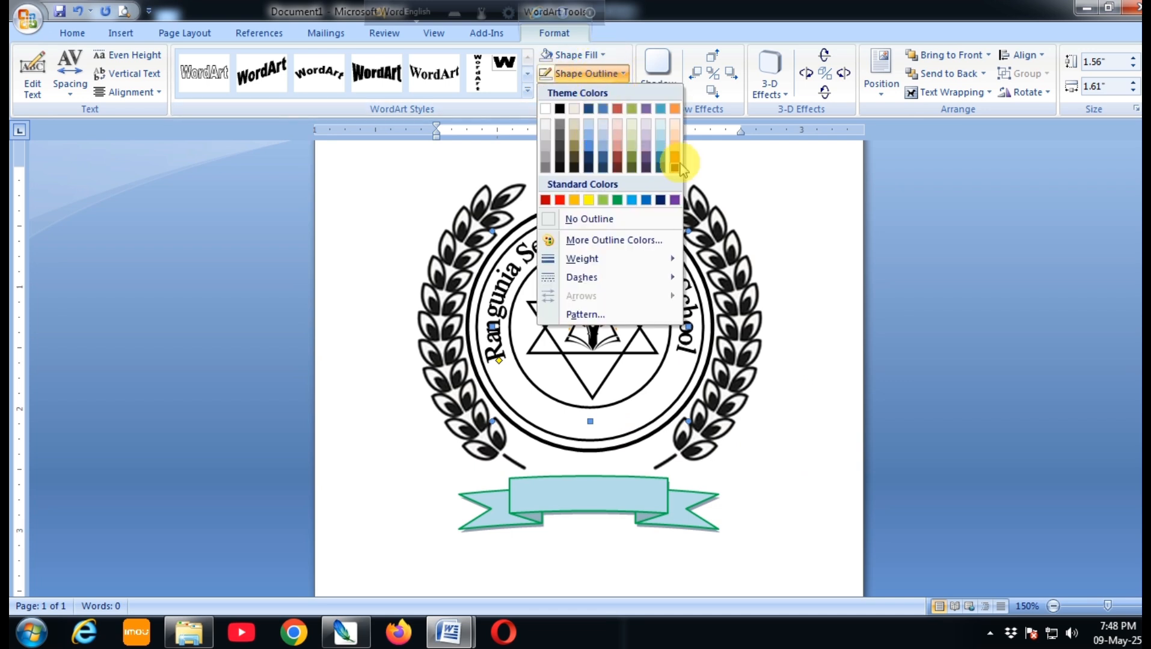
{"action": "left_click", "coordinate": [676, 161]}
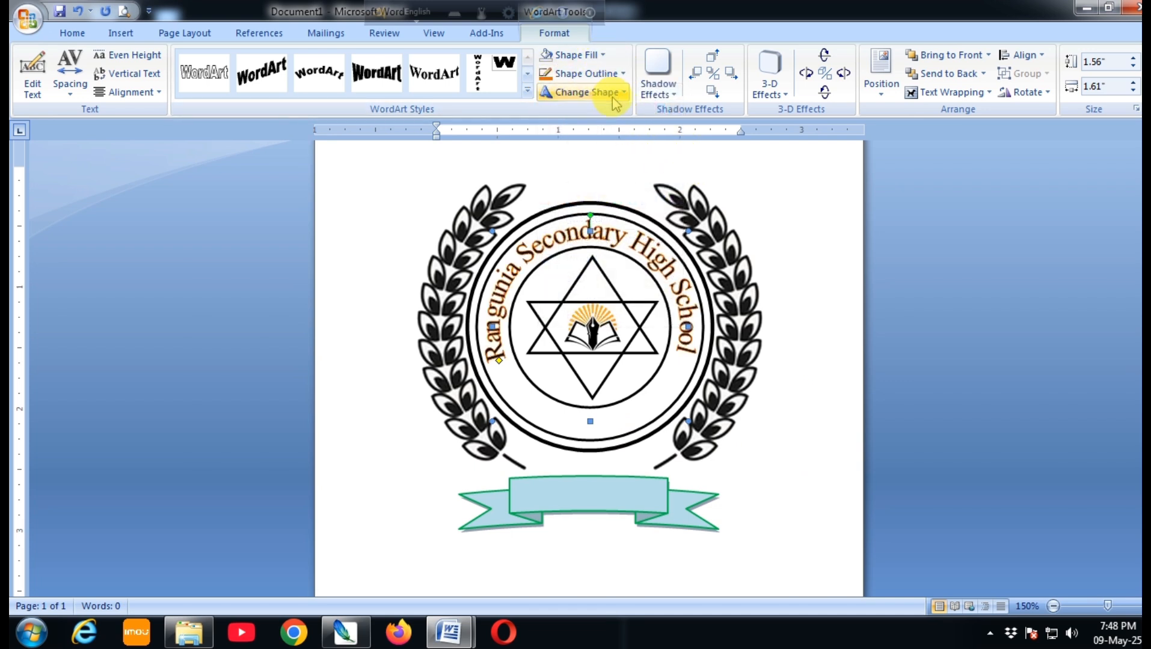
{"action": "left_click", "coordinate": [600, 75]}
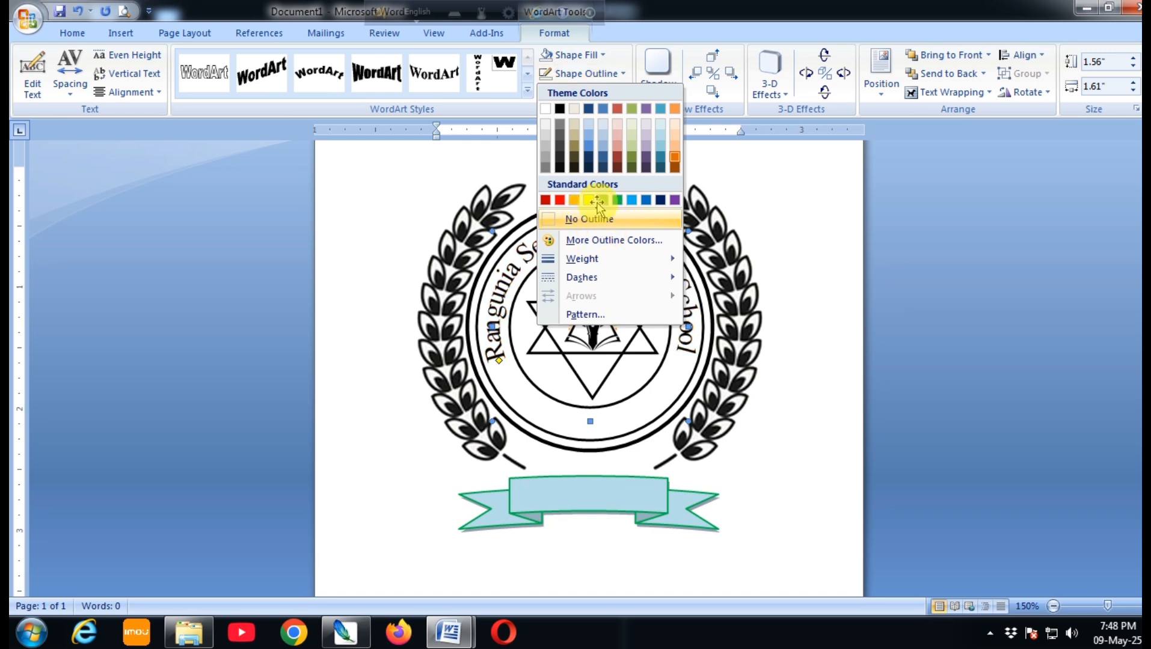
{"action": "left_click", "coordinate": [586, 219]}
- Try purple, red and green fill colours on the arched school name
{"action": "left_click", "coordinate": [580, 55]}
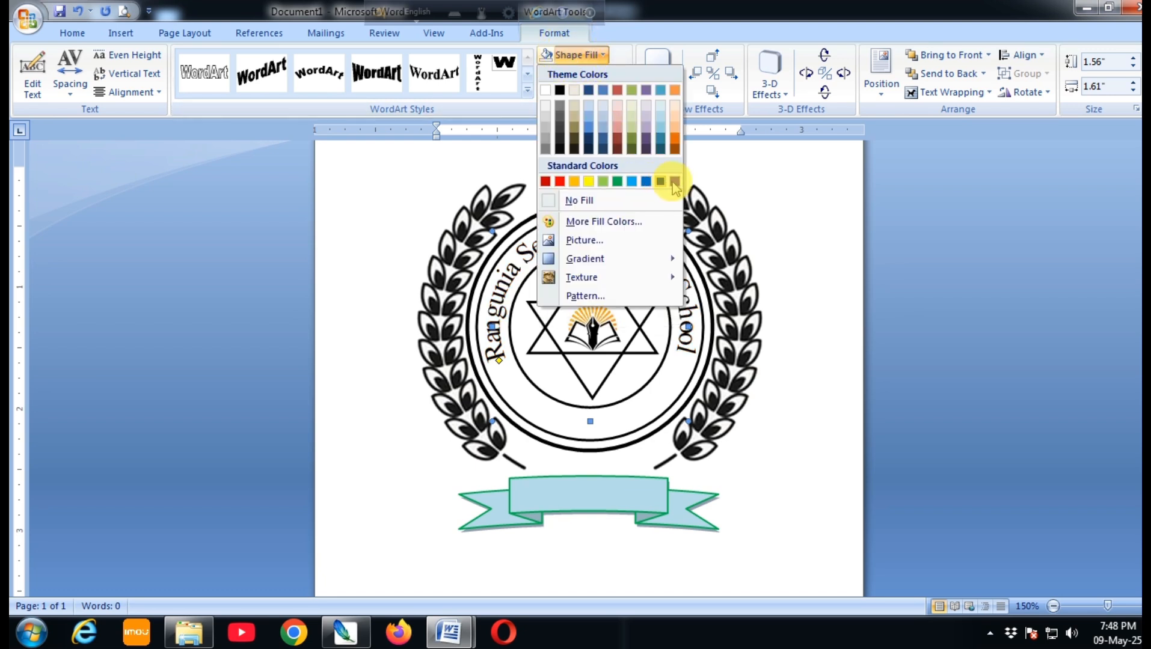
{"action": "left_click", "coordinate": [674, 182]}
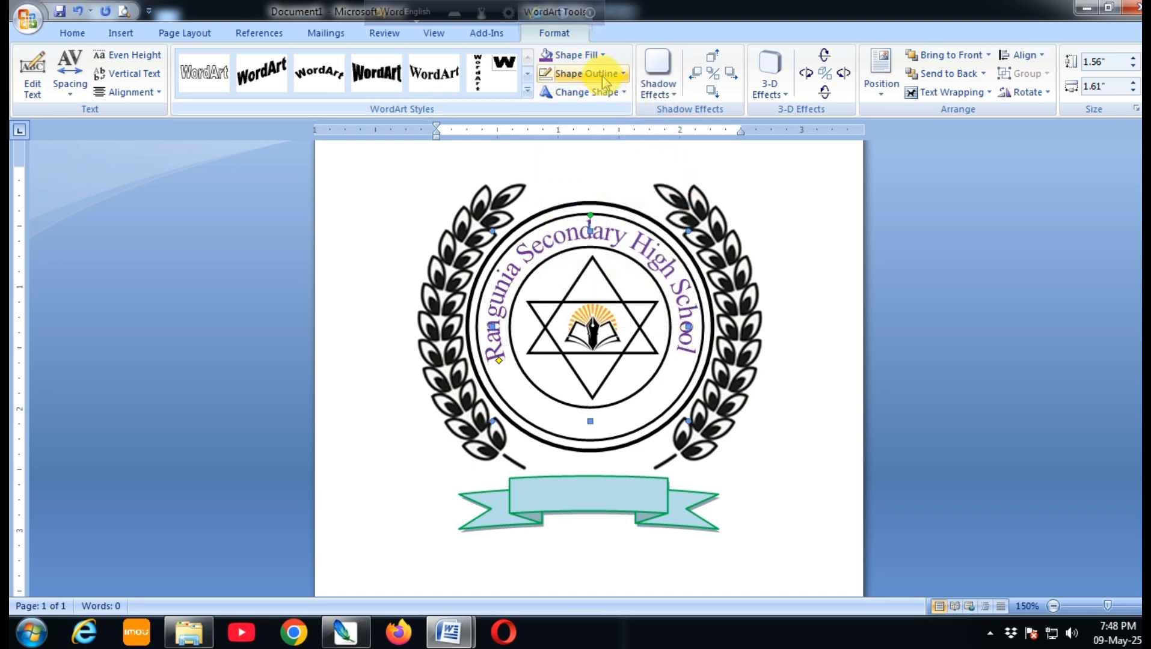
{"action": "left_click", "coordinate": [591, 56]}
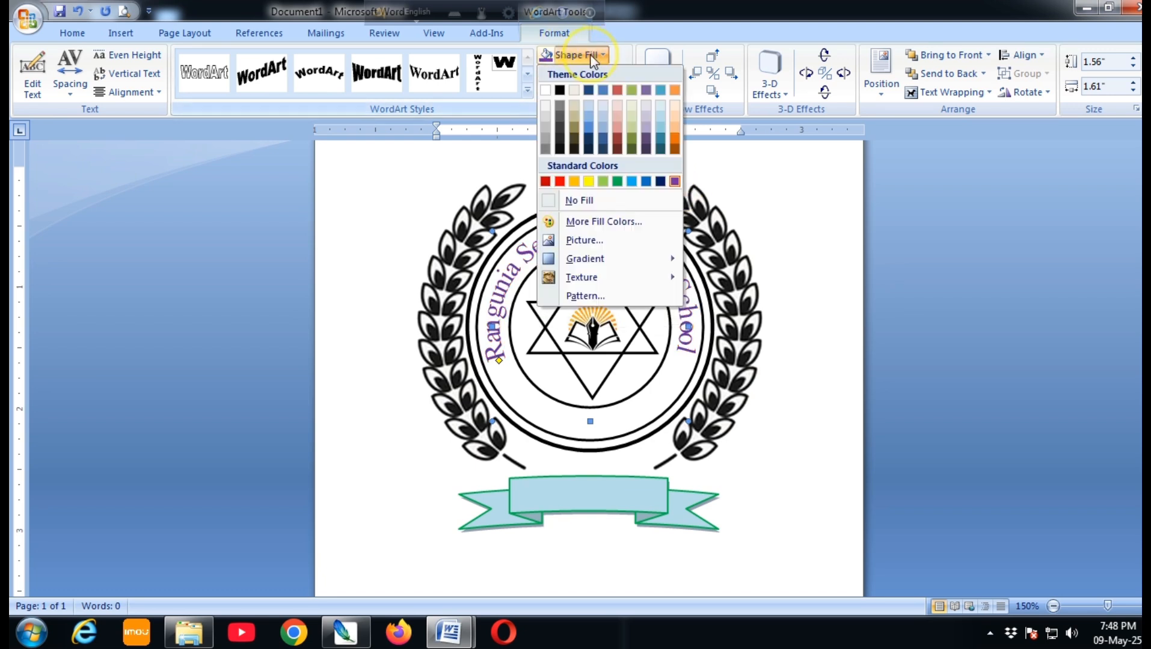
{"action": "left_click", "coordinate": [559, 182]}
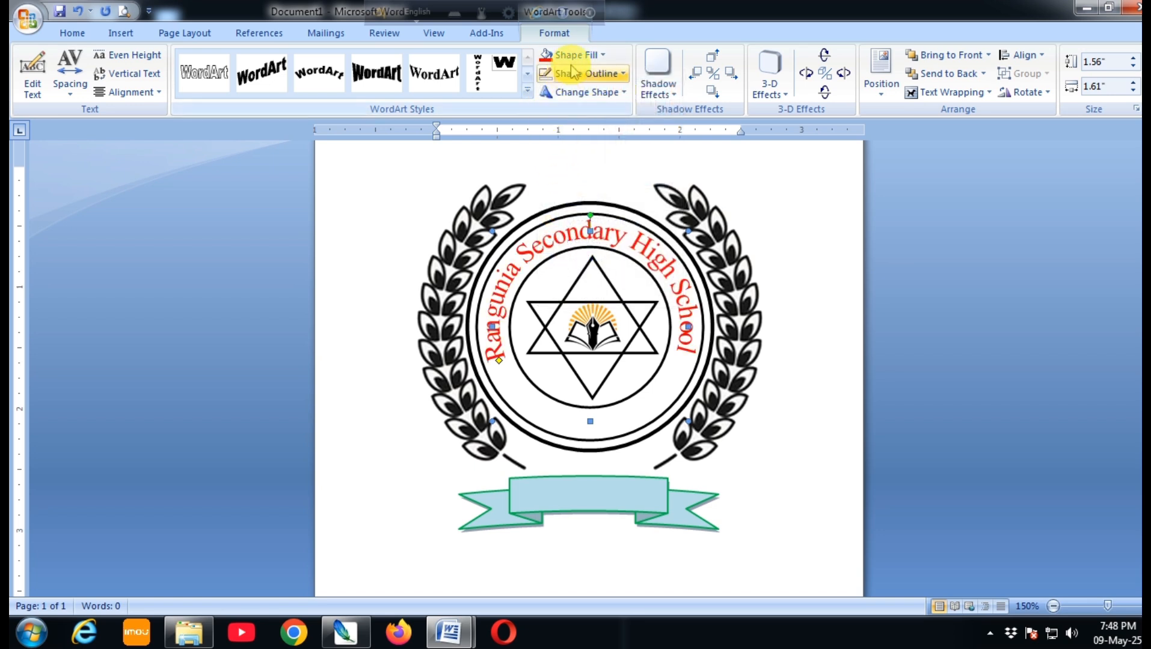
{"action": "left_click", "coordinate": [590, 55]}
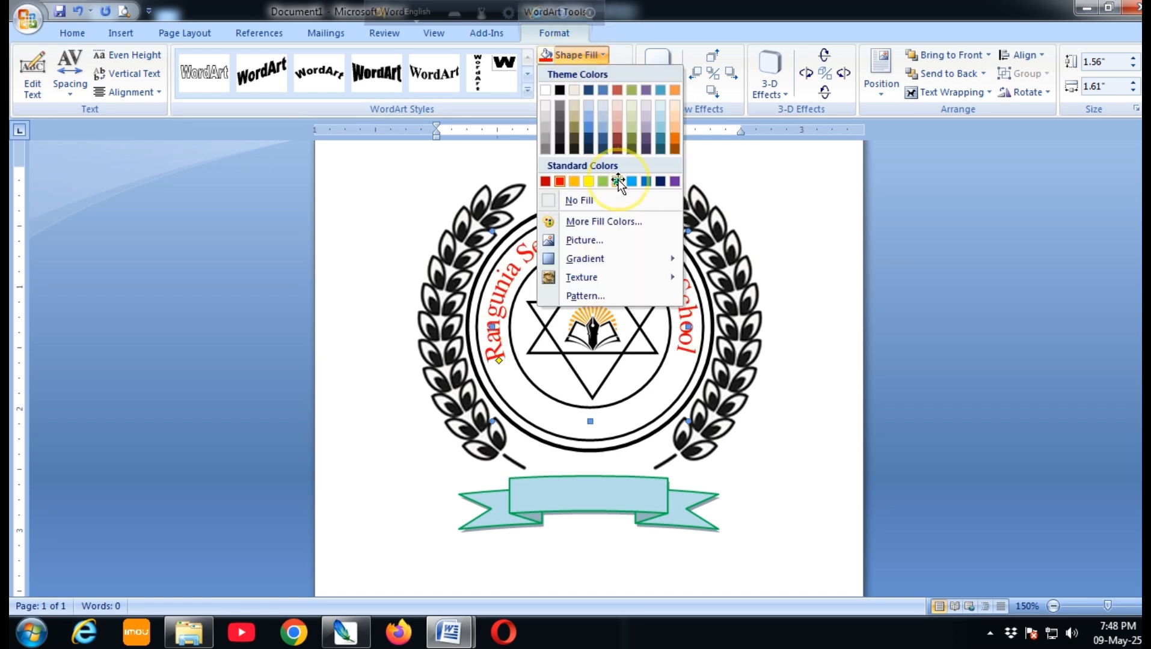
{"action": "left_click", "coordinate": [617, 181]}
- Fill the arched school name with the standard dark red colour and deselect it
{"action": "left_click", "coordinate": [578, 55]}
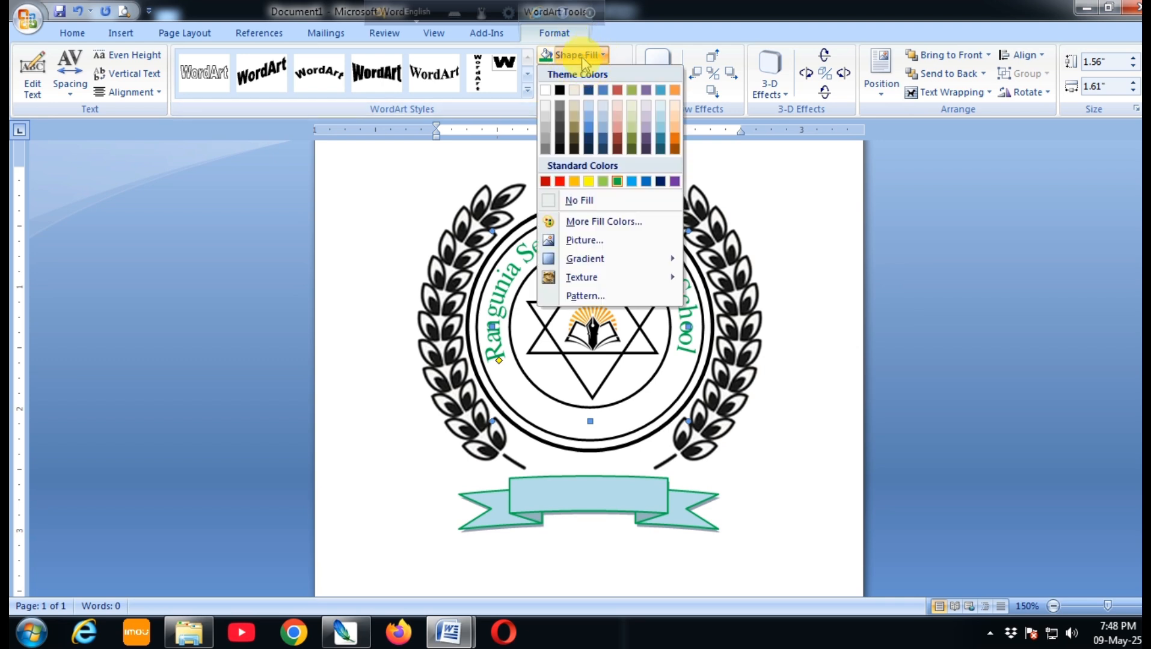
{"action": "left_click", "coordinate": [545, 181]}
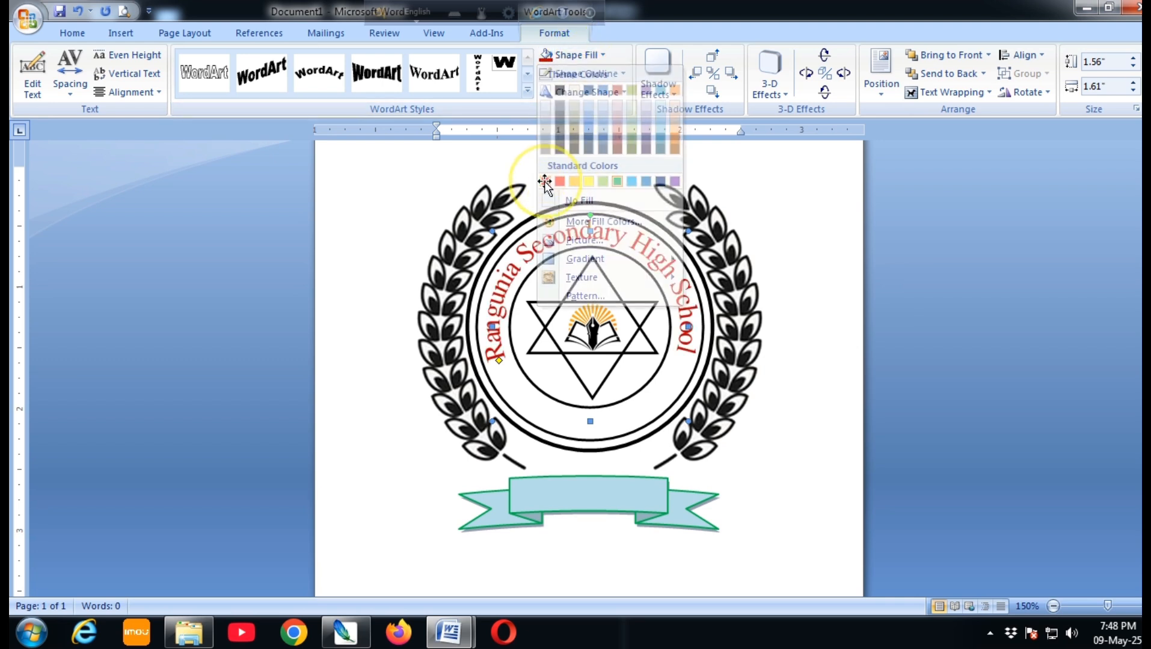
{"action": "left_click", "coordinate": [827, 336]}
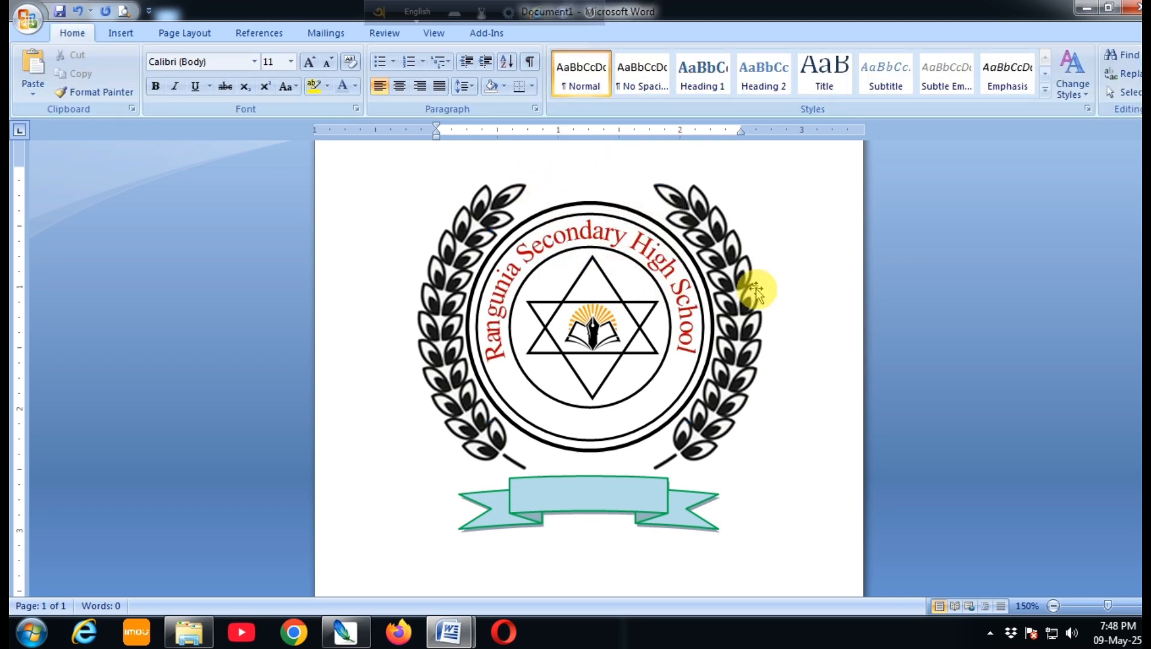
{"action": "right_click", "coordinate": [627, 242]}
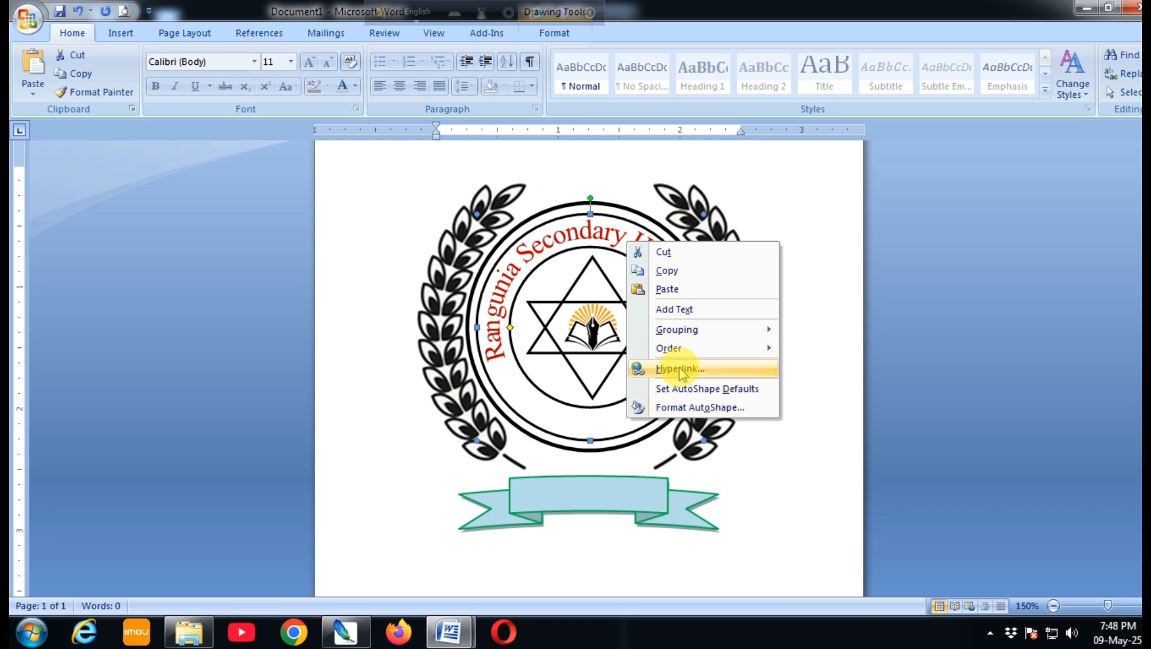
{"action": "left_click", "coordinate": [688, 313]}
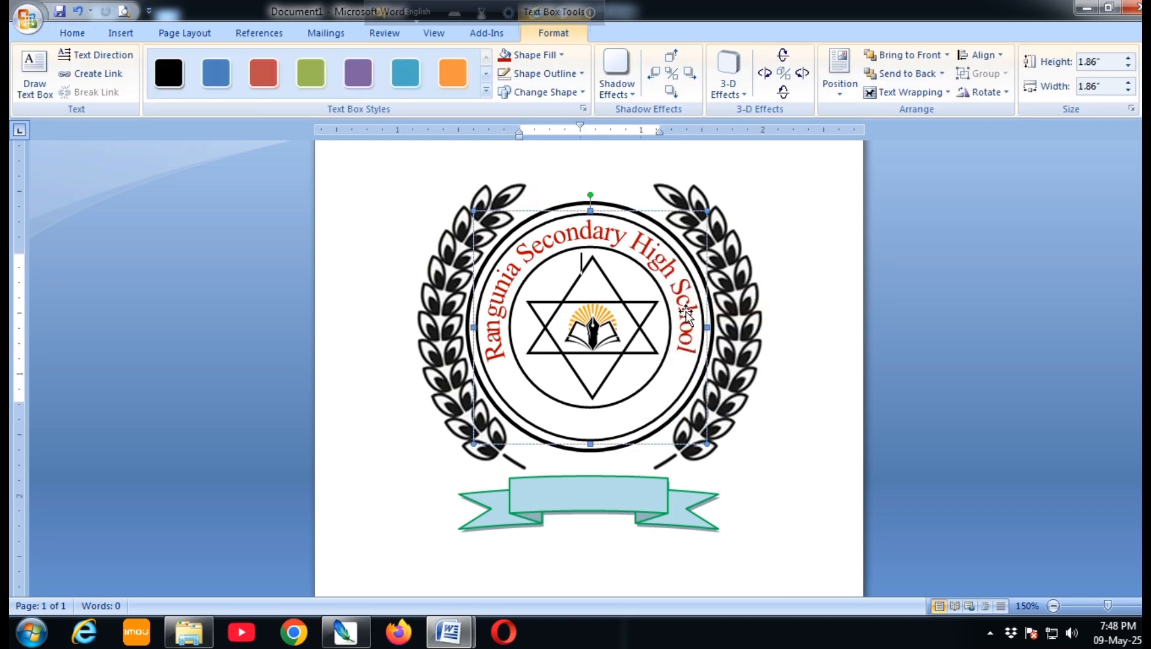
{"action": "left_click", "coordinate": [81, 11]}
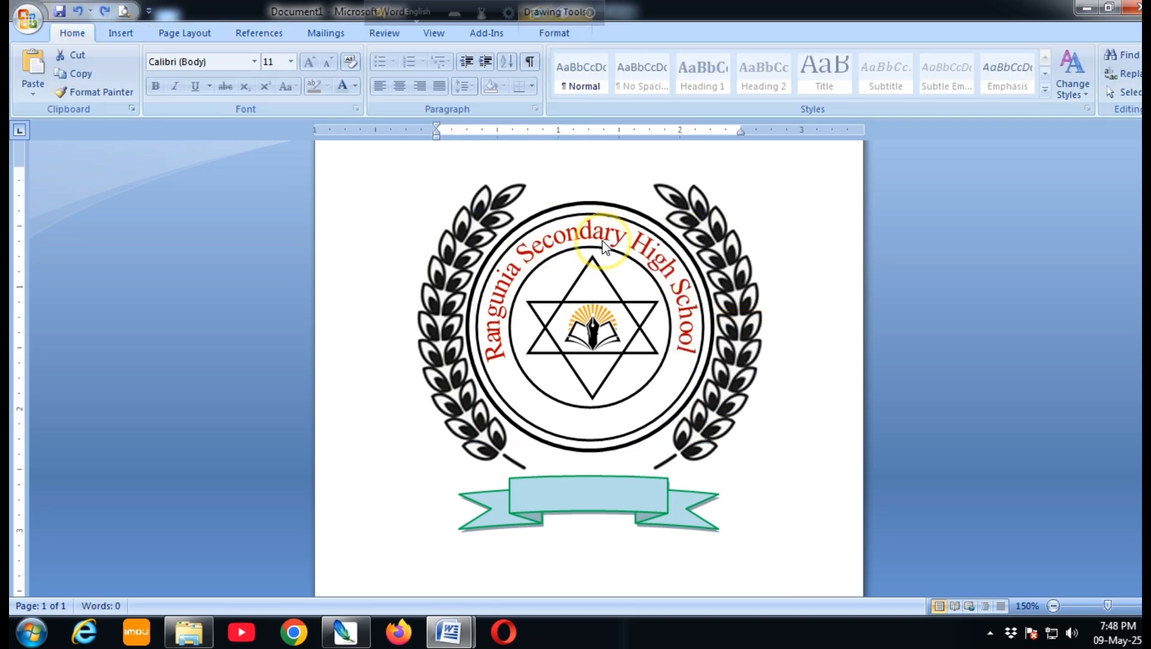
{"action": "right_click", "coordinate": [597, 240]}
{"action": "key", "text": "Escape"}
{"action": "right_click", "coordinate": [592, 239]}
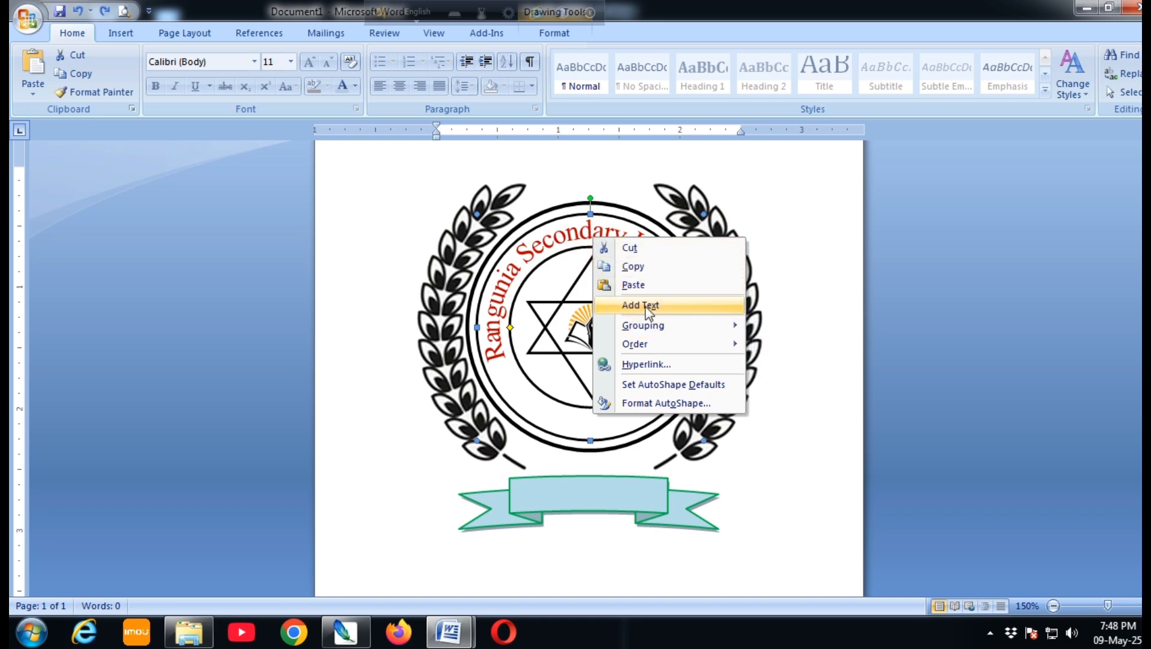
{"action": "left_click", "coordinate": [523, 241]}
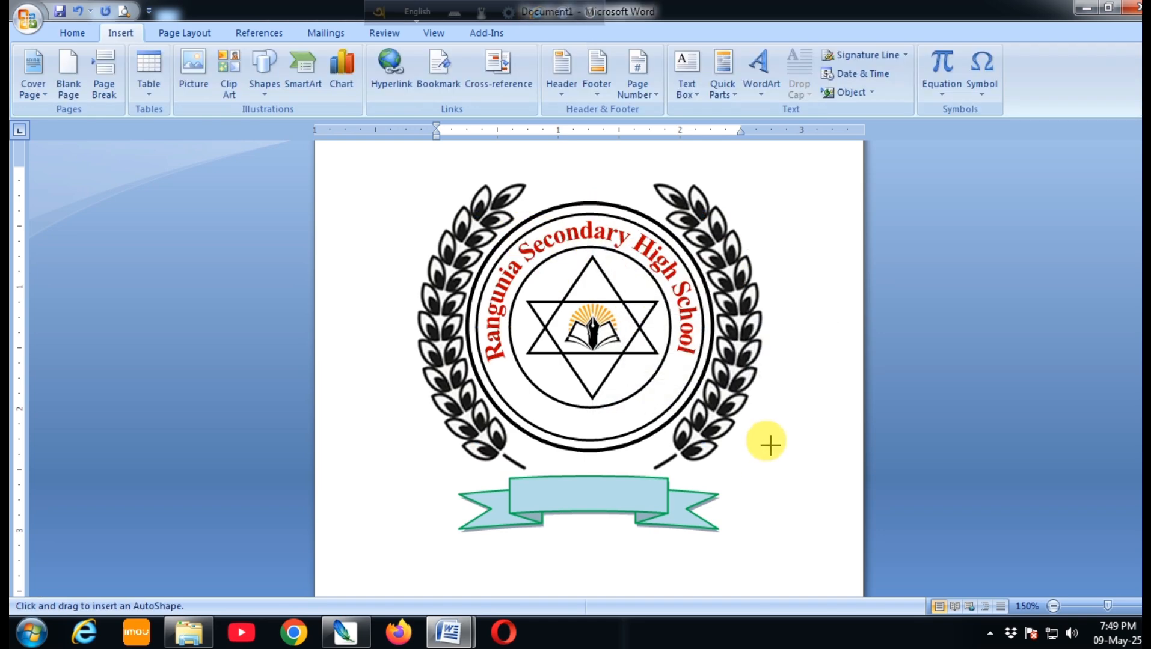
- Draw a five-pointed star about 0.27 by 0.29 inches beside the ribbon banner and fill it red
{"action": "scroll", "coordinate": [770, 446], "scroll_direction": "down", "scroll_amount": 1}
{"action": "left_click_drag", "start_coordinate": [755, 401], "coordinate": [793, 437]}
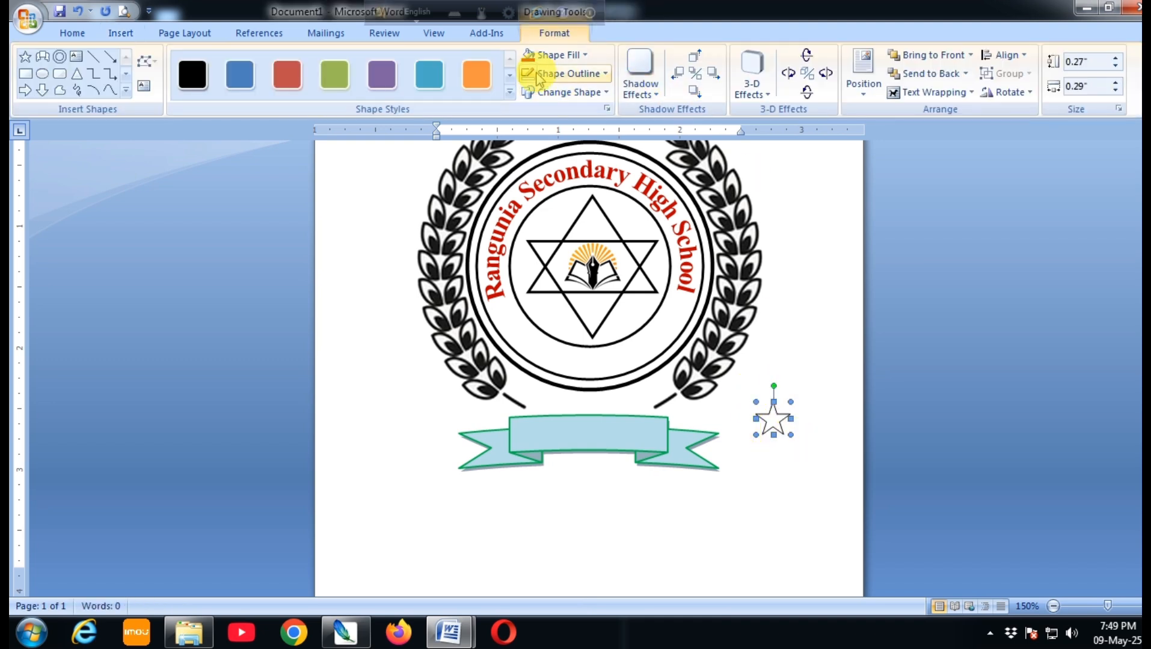
{"action": "left_click", "coordinate": [558, 55]}
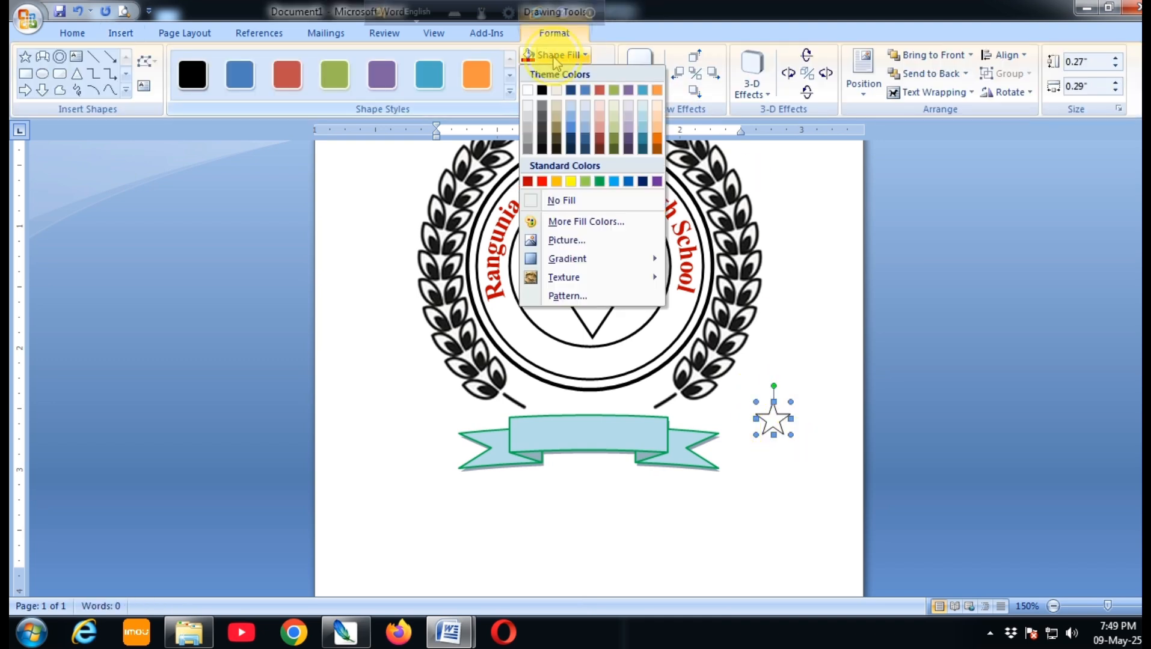
{"action": "left_click", "coordinate": [542, 182]}
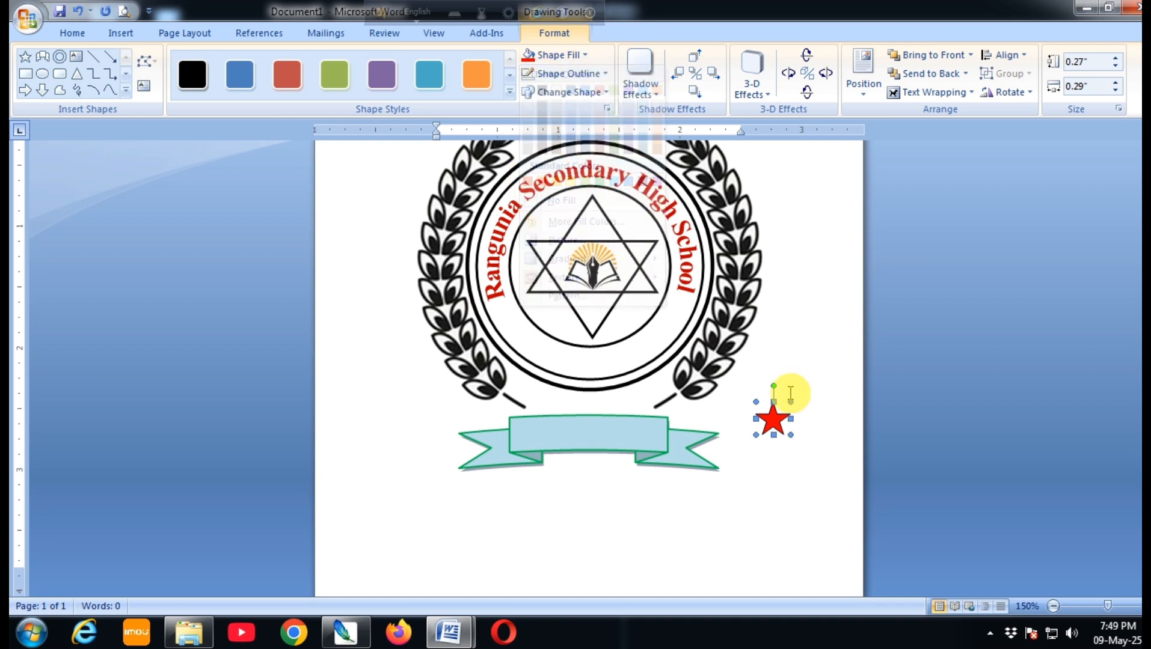
- Shrink the red star to about 0.23 inches square, test it in the ring below the school name's start and return it beside the ribbon
{"action": "left_click_drag", "start_coordinate": [789, 439], "coordinate": [782, 430]}
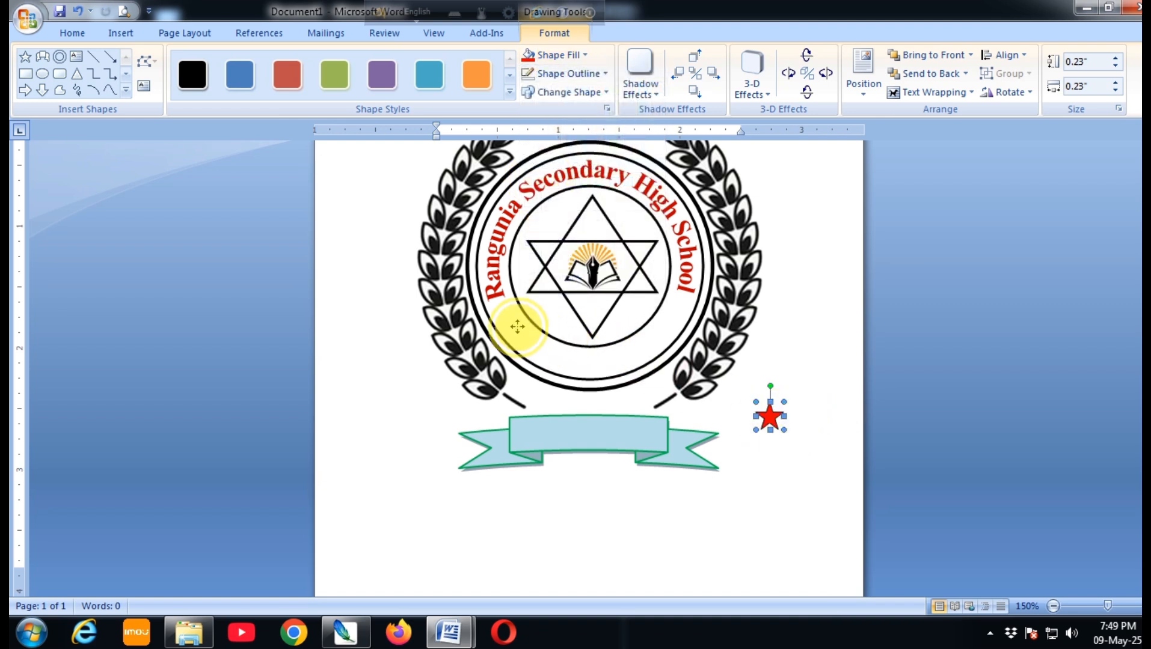
{"action": "left_click_drag", "start_coordinate": [508, 313], "coordinate": [506, 315]}
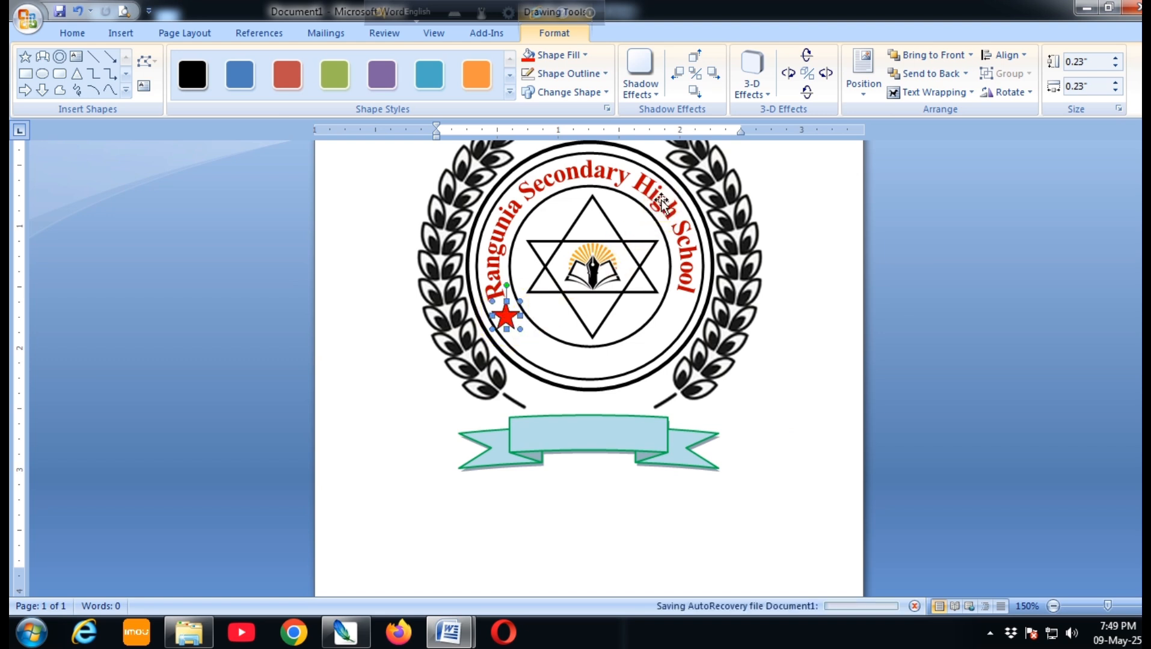
{"action": "left_click_drag", "start_coordinate": [507, 321], "coordinate": [783, 416]}
- Slightly reduce the arched school name's height to free space below its ends, undoing the extra diagonal shrink
{"action": "left_click", "coordinate": [648, 183]}
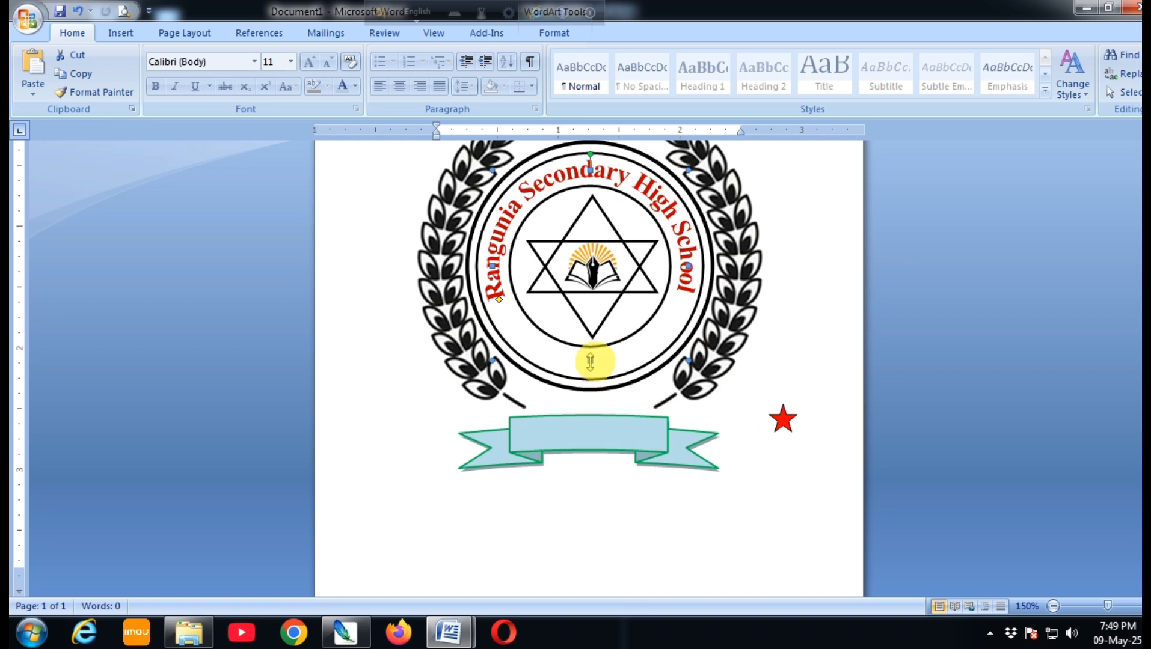
{"action": "mouse_move", "coordinate": [590, 361]}
{"action": "left_mouse_down"}
{"action": "mouse_move", "coordinate": [587, 324]}
{"action": "mouse_move", "coordinate": [588, 350]}
{"action": "left_mouse_up"}
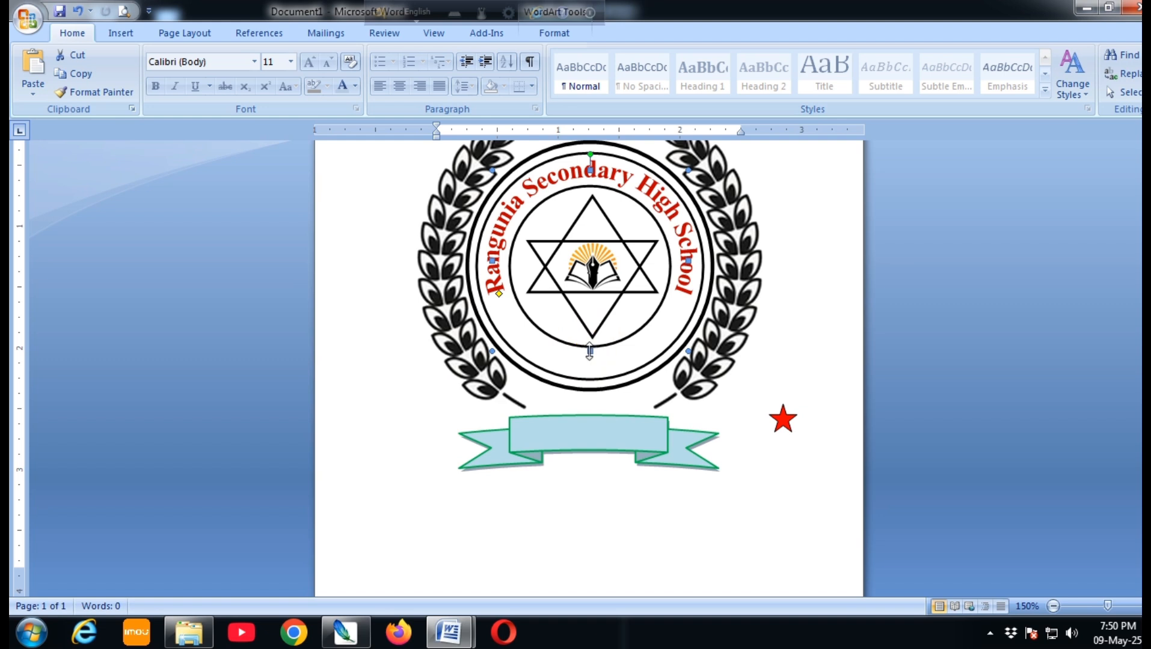
{"action": "left_click", "coordinate": [692, 363]}
{"action": "left_click_drag", "start_coordinate": [688, 354], "coordinate": [680, 342]}
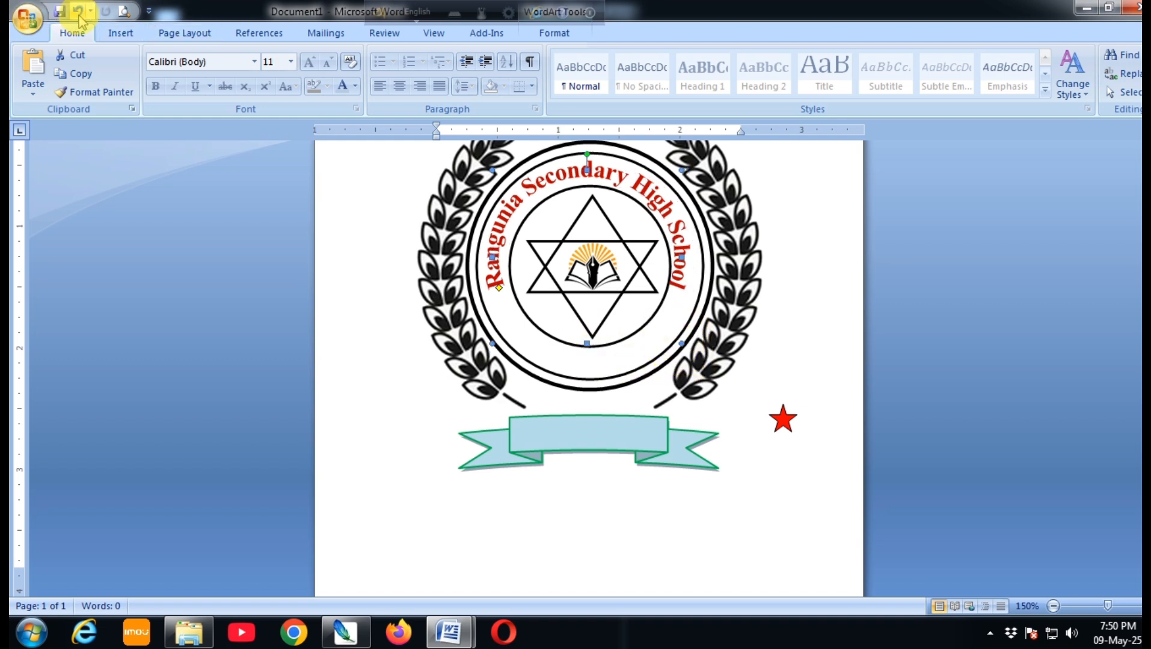
{"action": "left_click", "coordinate": [77, 11]}
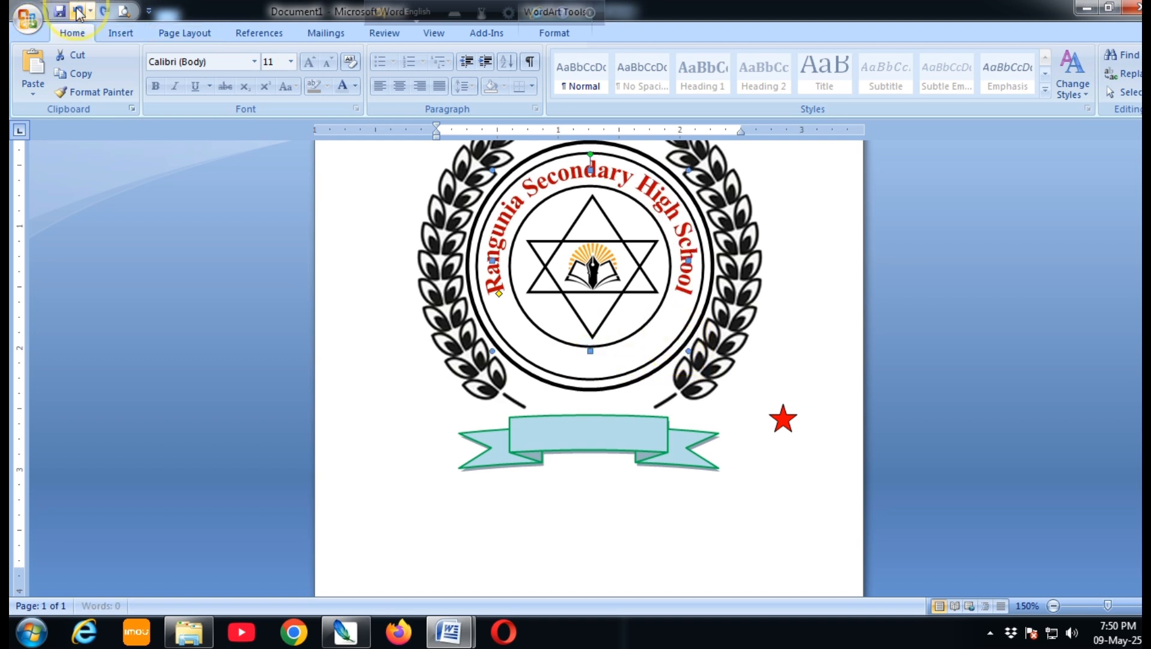
- Move the red star into the ring just below the R of Rangunia, shrinking it and nudging it to fit between the circles
{"action": "left_click", "coordinate": [782, 420]}
{"action": "left_click_drag", "start_coordinate": [507, 324], "coordinate": [505, 308]}
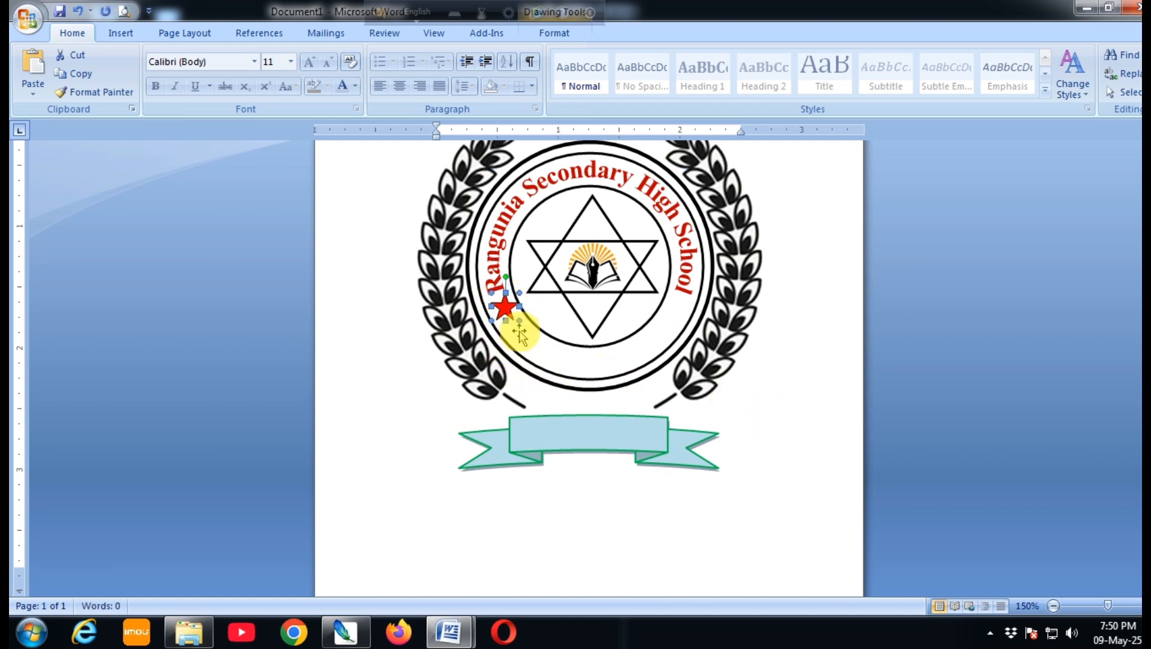
{"action": "left_click_drag", "start_coordinate": [519, 320], "coordinate": [515, 322]}
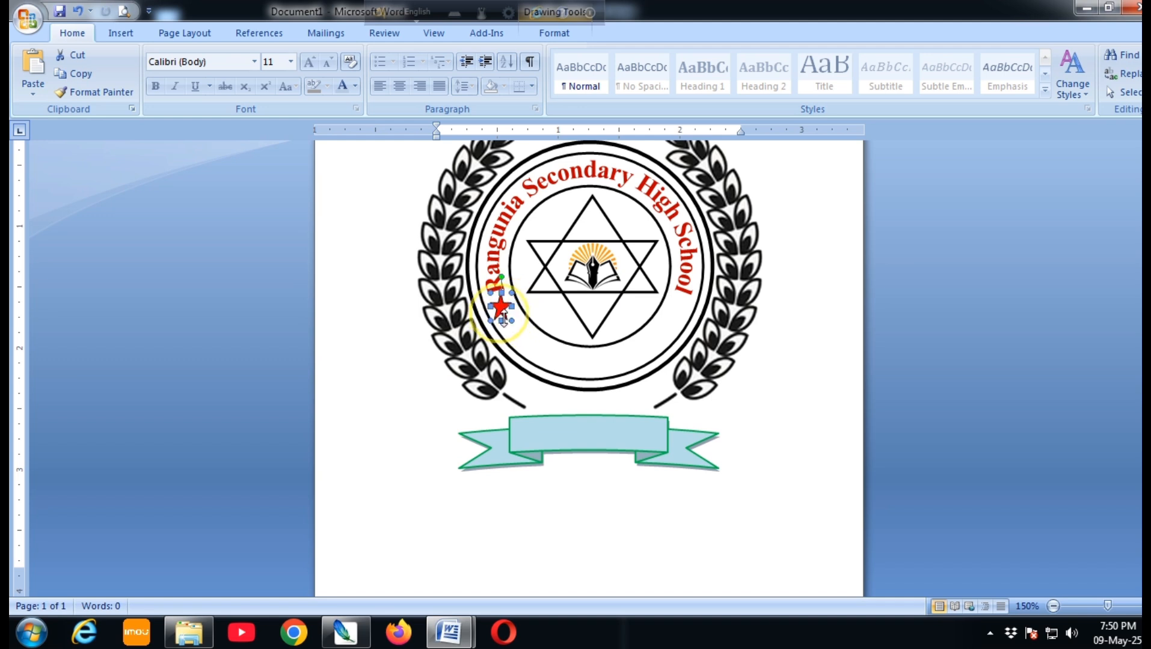
{"action": "key", "text": "ctrl+z"}
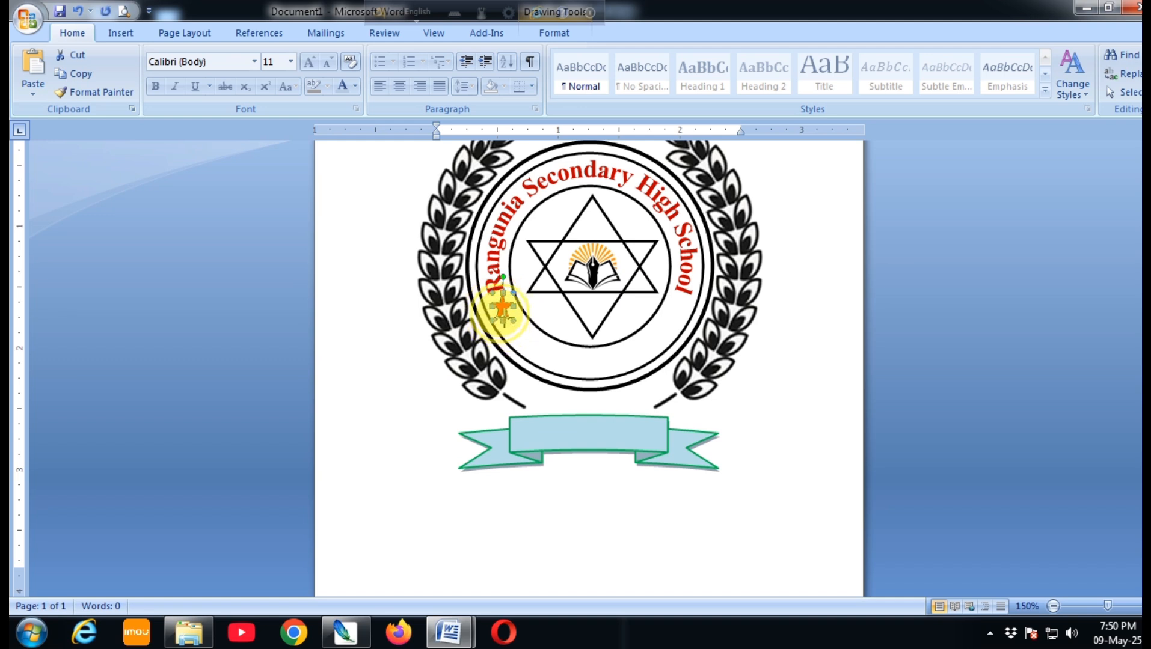
{"action": "left_click_drag", "start_coordinate": [505, 313], "coordinate": [505, 313]}
{"action": "key", "text": "ctrl+Left"}
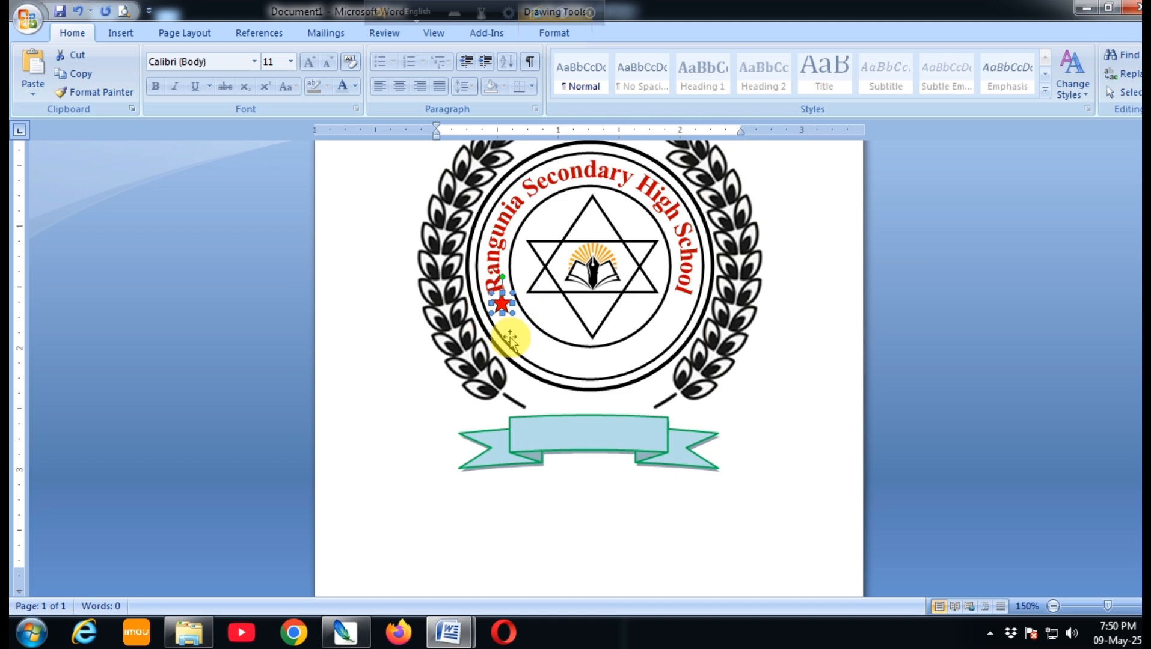
{"action": "key", "text": "ctrl+Down"}
{"action": "key", "text": "ctrl+Down"}
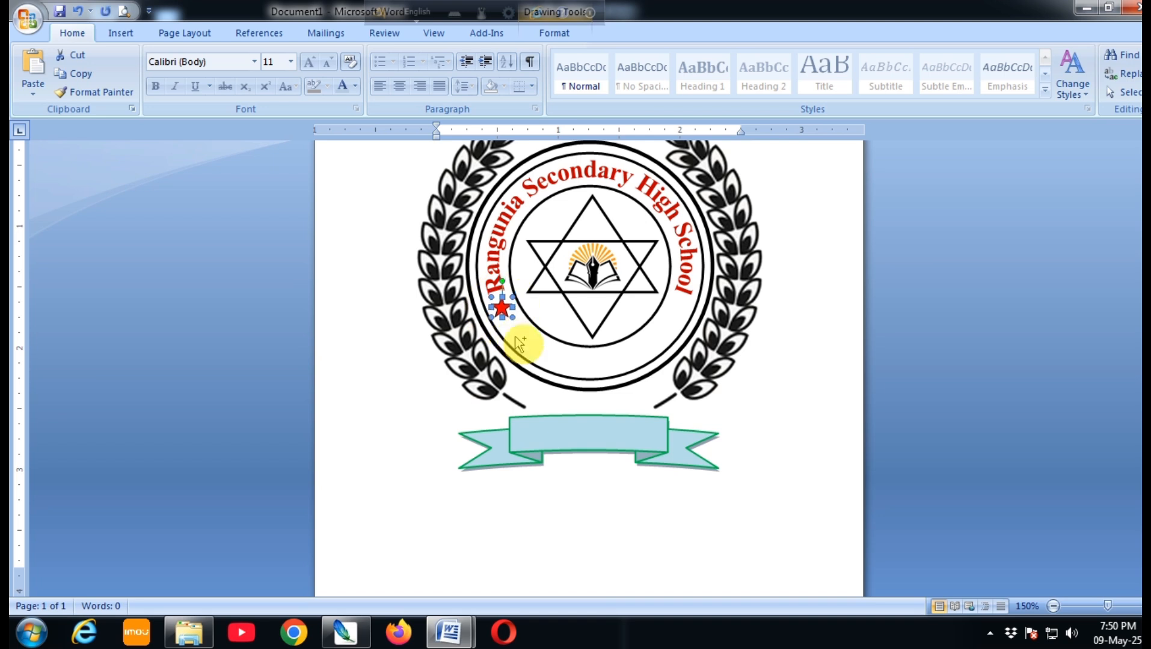
- Duplicate the red star and place the copy in the ring just below the last letter of School
{"action": "left_click", "coordinate": [741, 403]}
{"action": "left_click", "coordinate": [843, 413]}
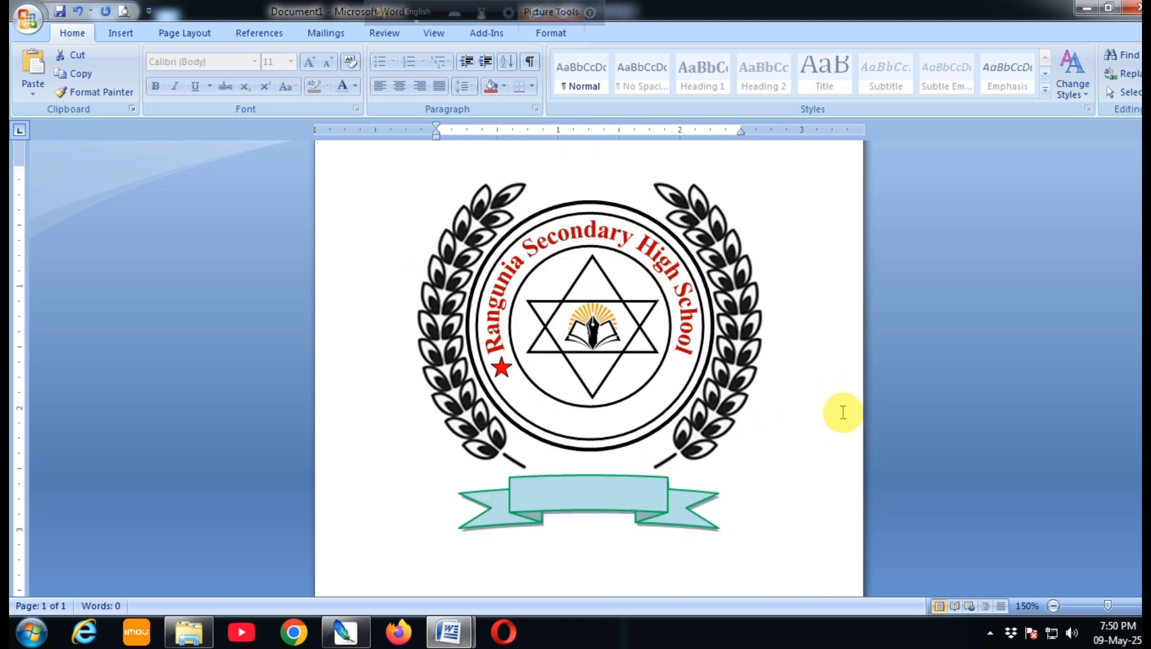
{"action": "key", "text": "ctrl+v"}
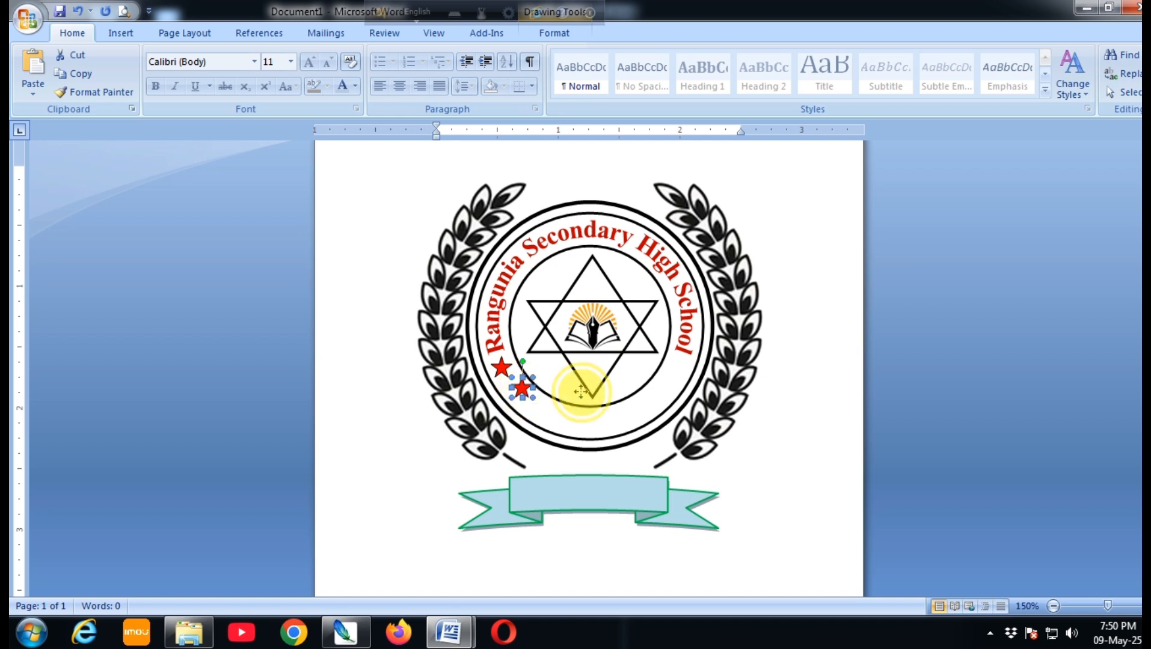
{"action": "left_click_drag", "start_coordinate": [680, 368], "coordinate": [681, 369]}
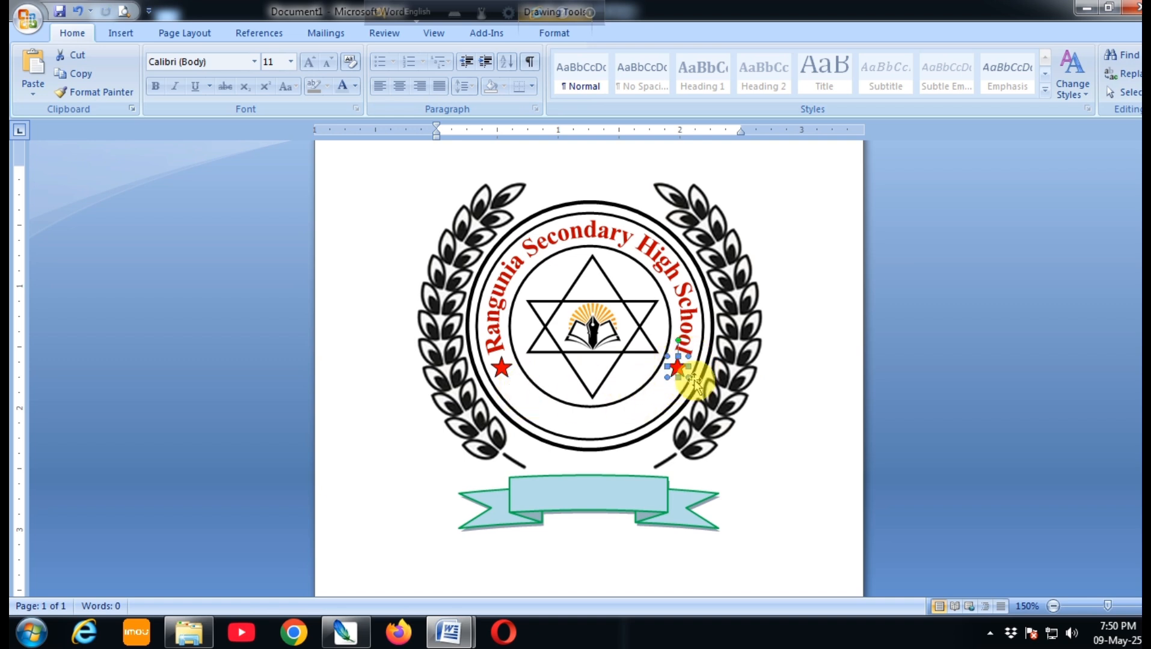
{"action": "left_click", "coordinate": [811, 436]}
{"action": "left_click", "coordinate": [612, 235]}
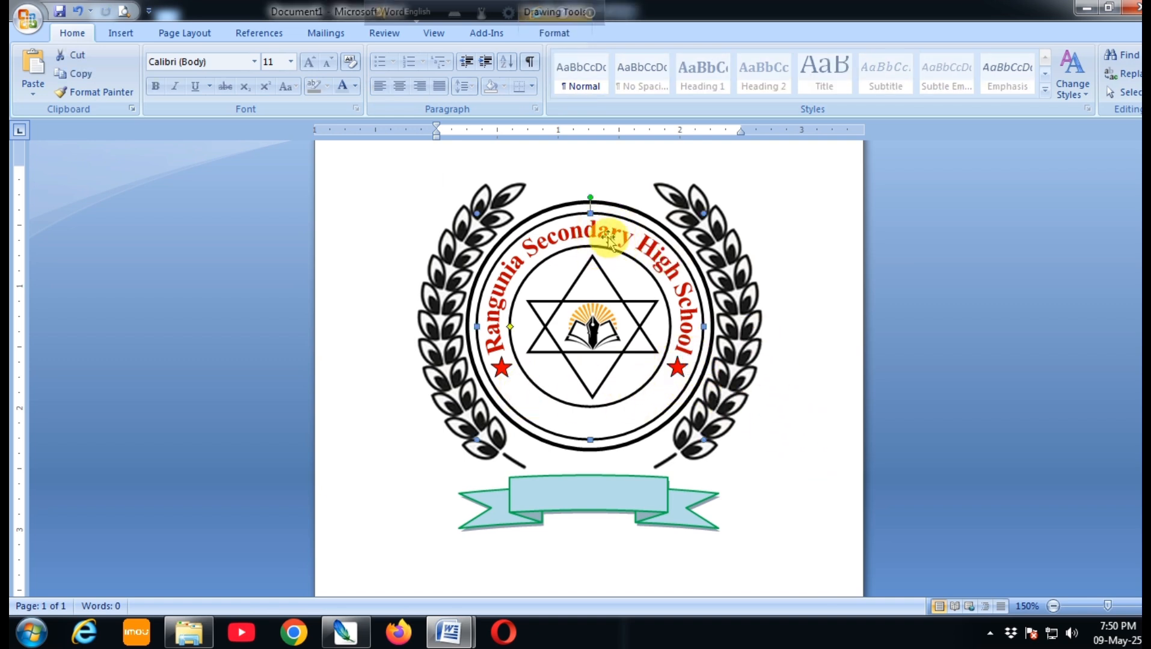
{"action": "right_click", "coordinate": [610, 239]}
{"action": "left_click", "coordinate": [559, 240]}
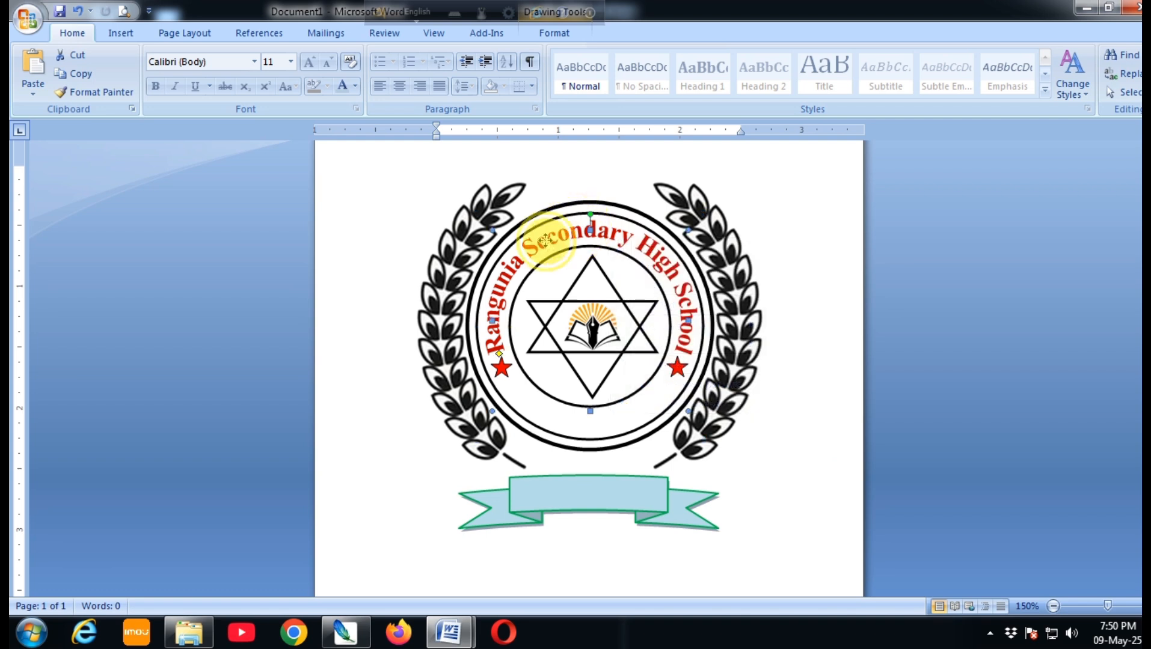
{"action": "right_click", "coordinate": [551, 243]}
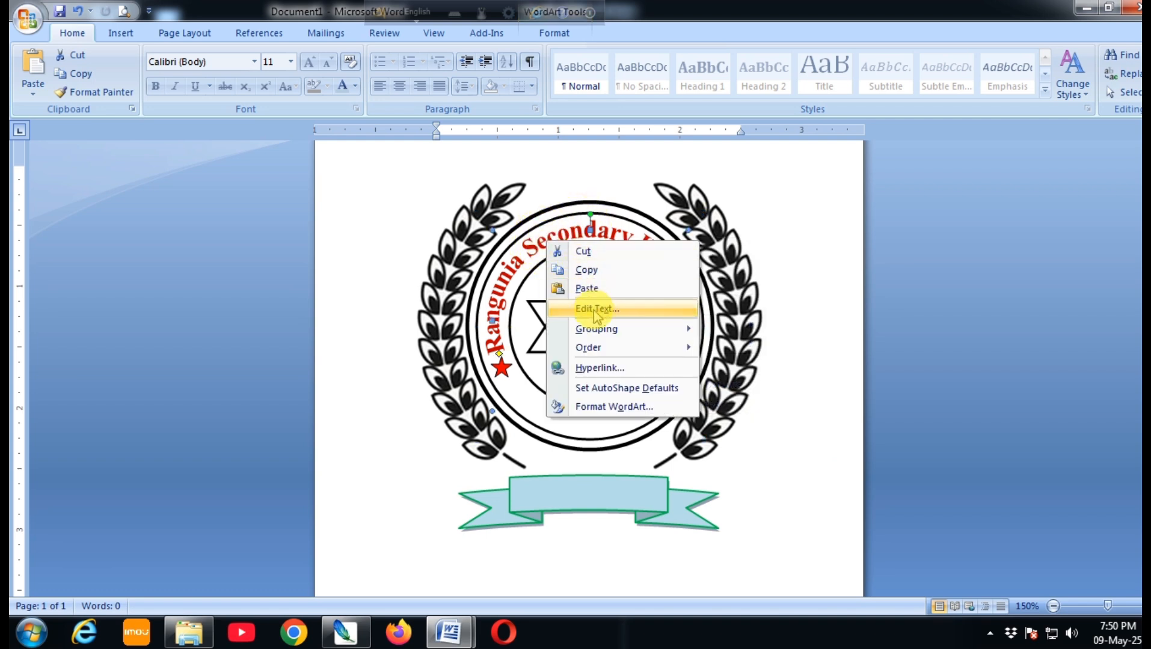
{"action": "left_click", "coordinate": [601, 270]}
{"action": "left_click", "coordinate": [825, 411]}
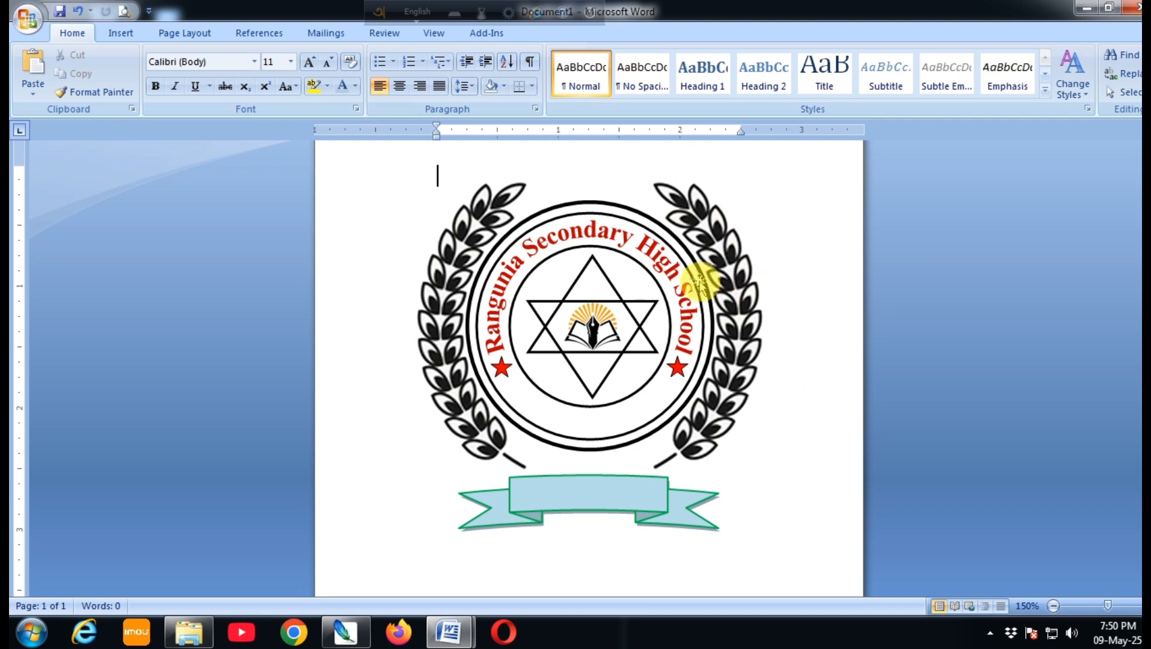
{"action": "left_click", "coordinate": [591, 483]}
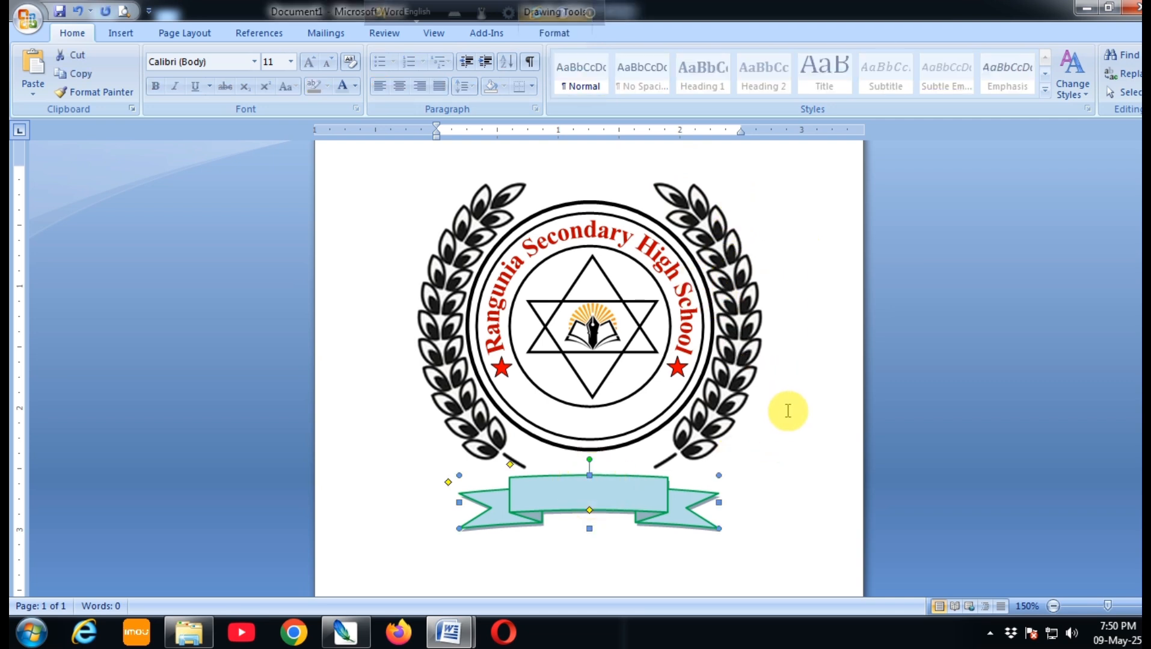
{"action": "left_click", "coordinate": [816, 410]}
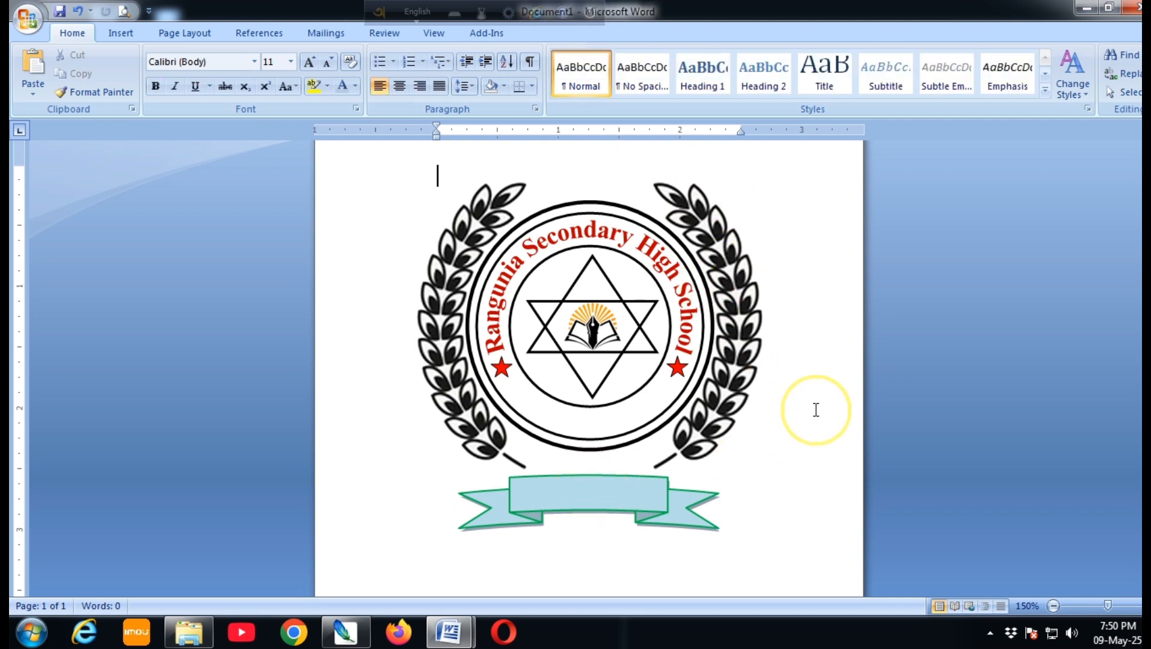
{"action": "left_click", "coordinate": [602, 420]}
{"action": "left_click", "coordinate": [554, 32]}
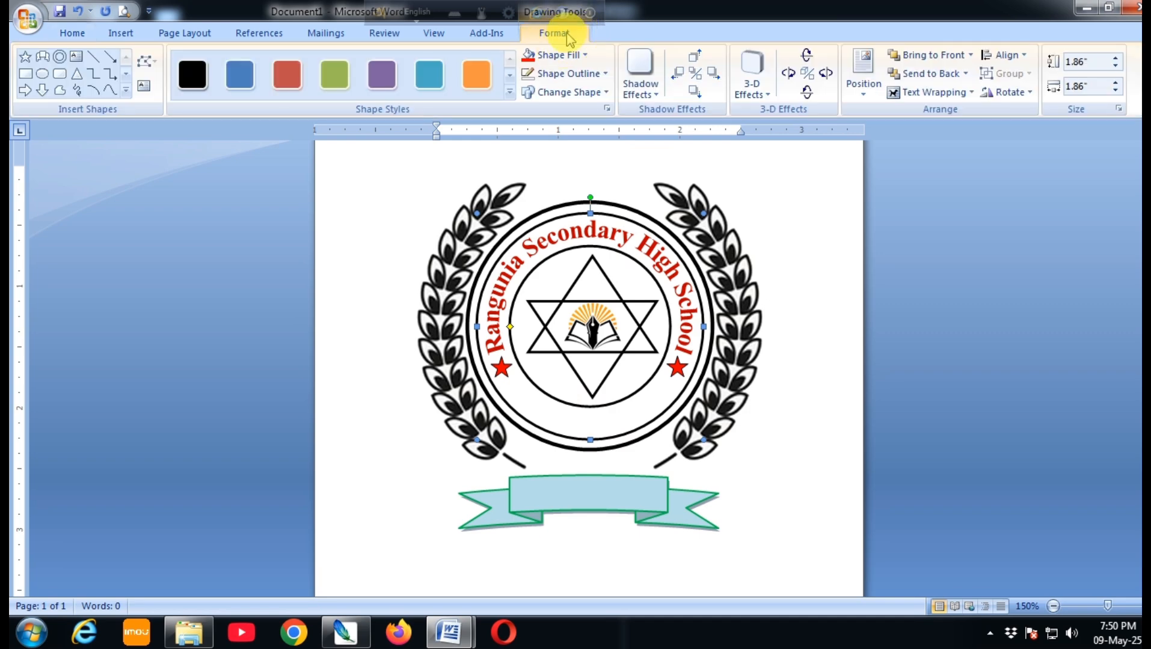
{"action": "left_click", "coordinate": [588, 96]}
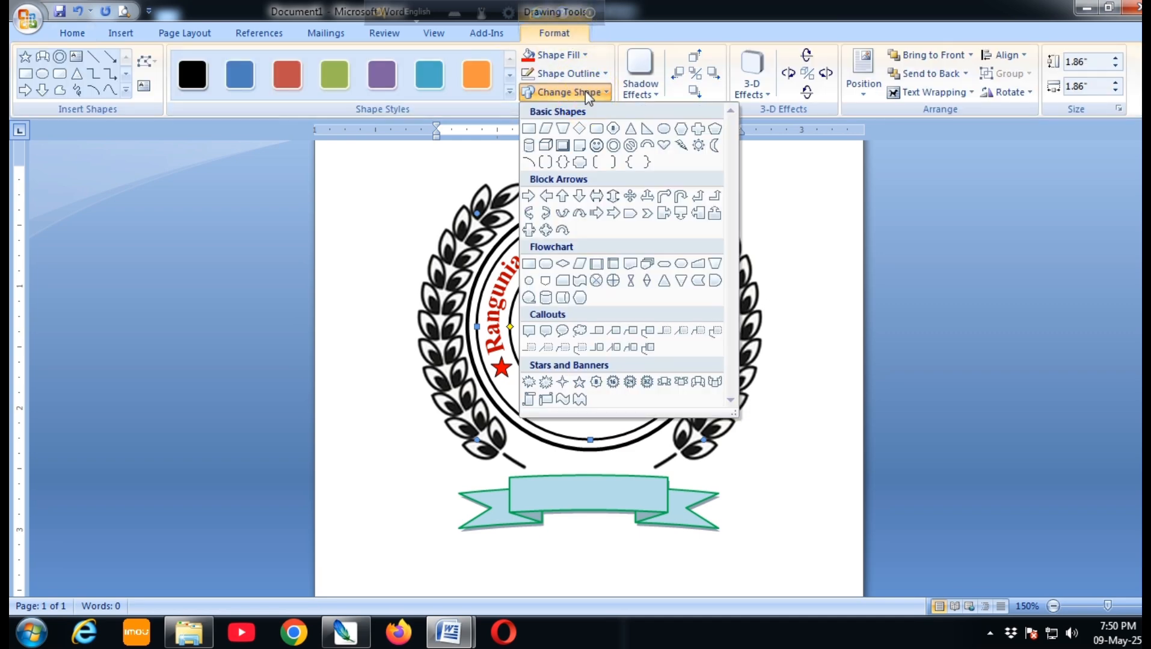
{"action": "left_click", "coordinate": [587, 95]}
{"action": "left_click", "coordinate": [832, 259]}
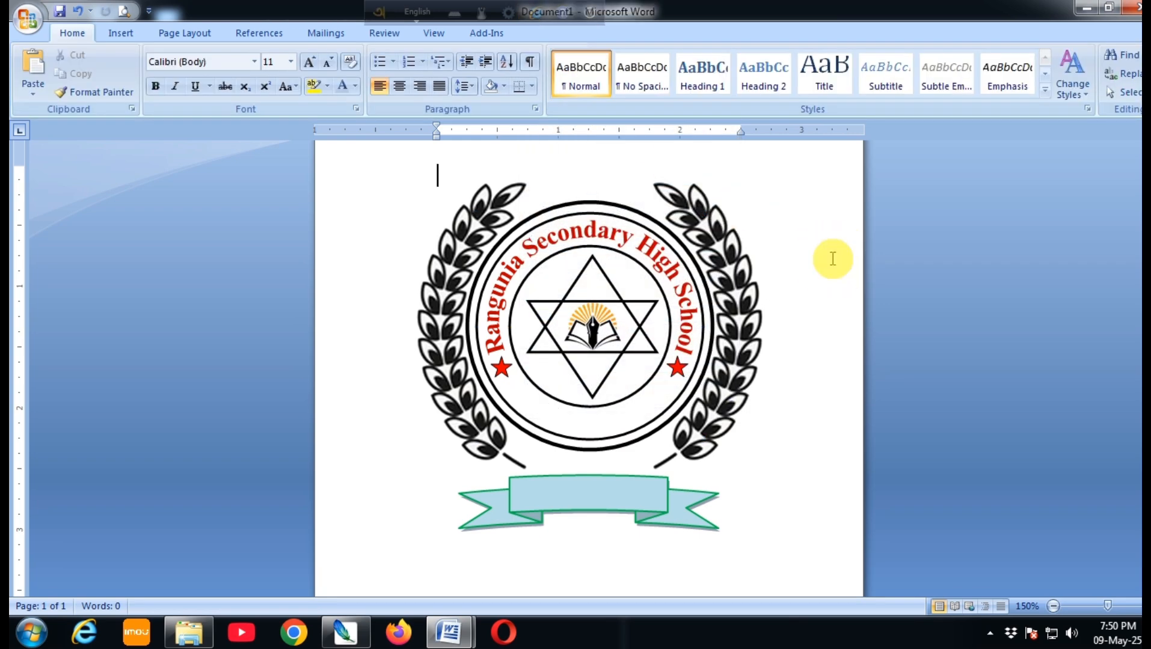
{"action": "right_click", "coordinate": [834, 265]}
{"action": "left_click", "coordinate": [796, 184]}
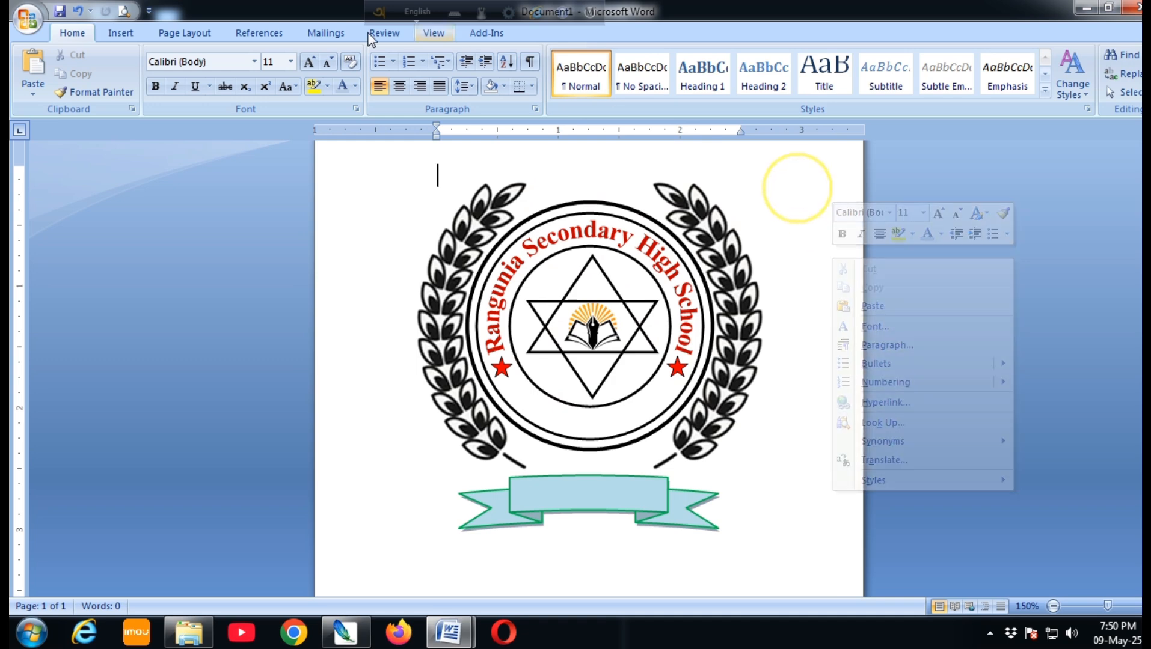
- Start a new WordArt in the plain black arched style with the text "Chattogram" and open its font choices
{"action": "left_click", "coordinate": [175, 31]}
{"action": "left_click", "coordinate": [122, 33]}
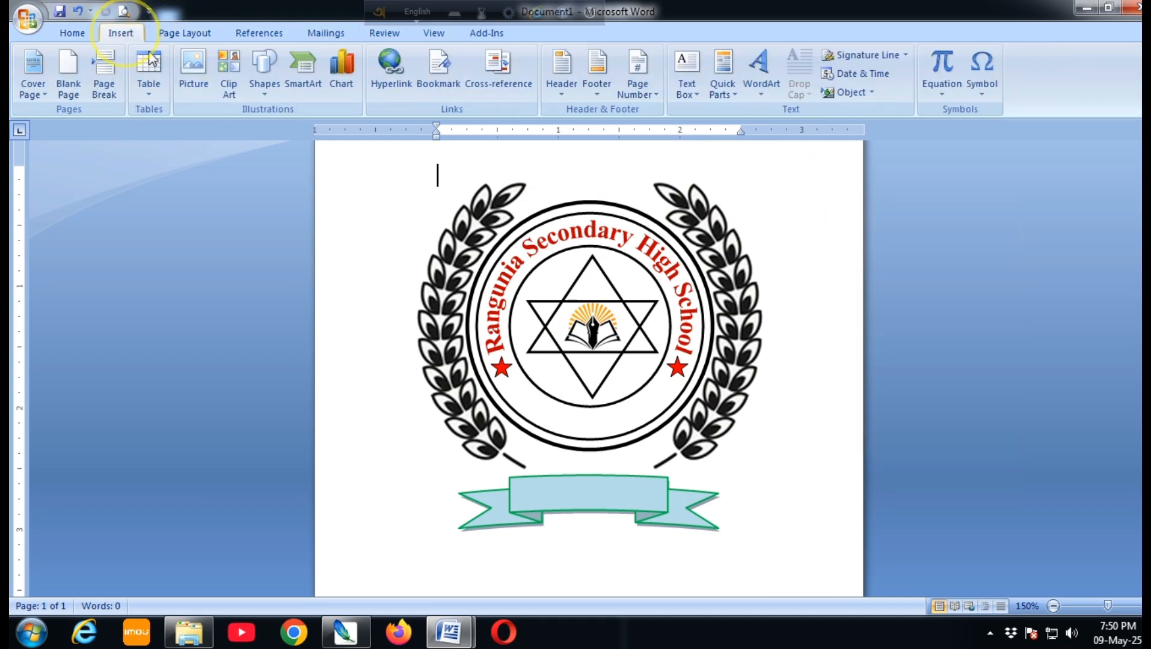
{"action": "left_click", "coordinate": [775, 79]}
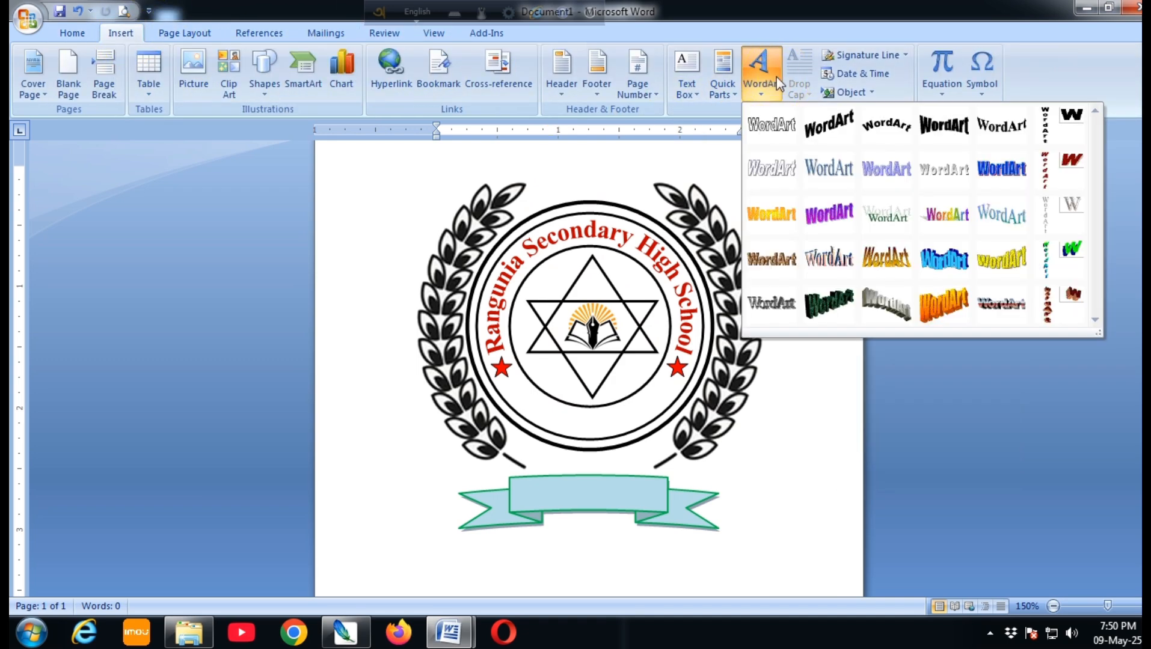
{"action": "left_click", "coordinate": [894, 137]}
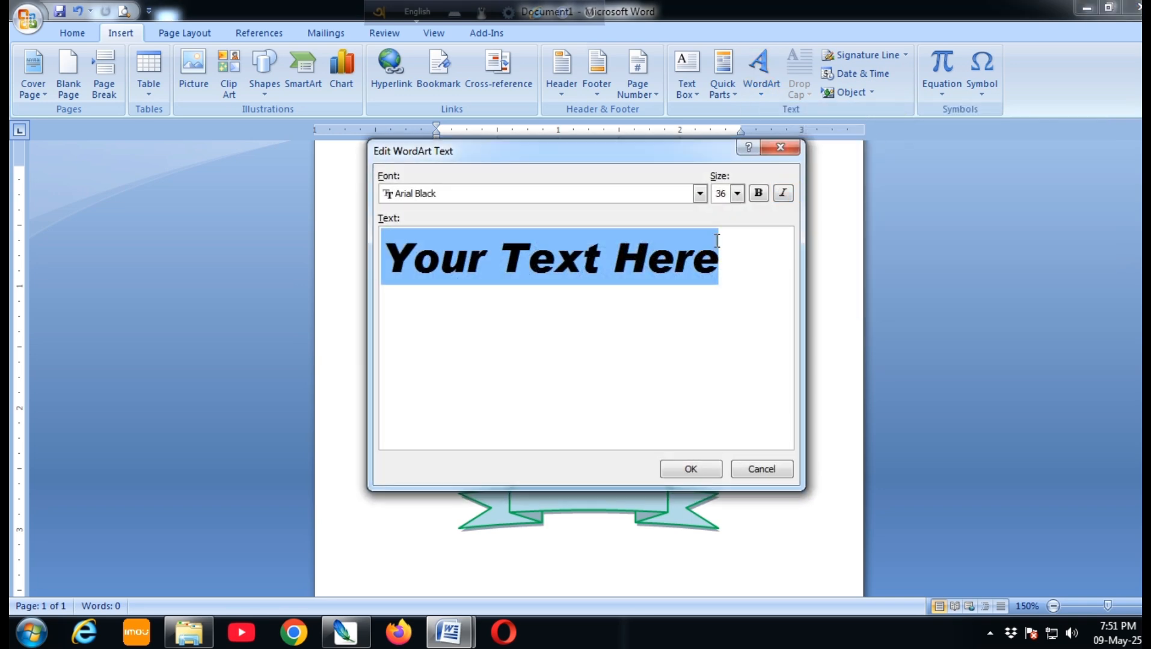
{"action": "type", "text": "Chattogram"}
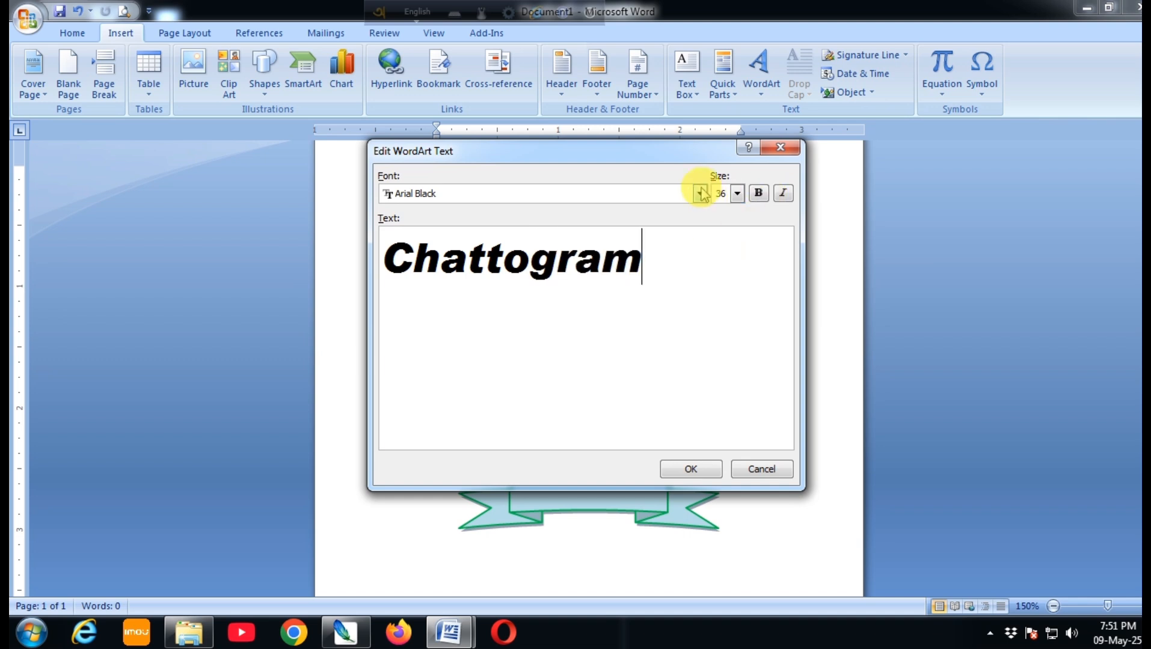
{"action": "left_click", "coordinate": [701, 193]}
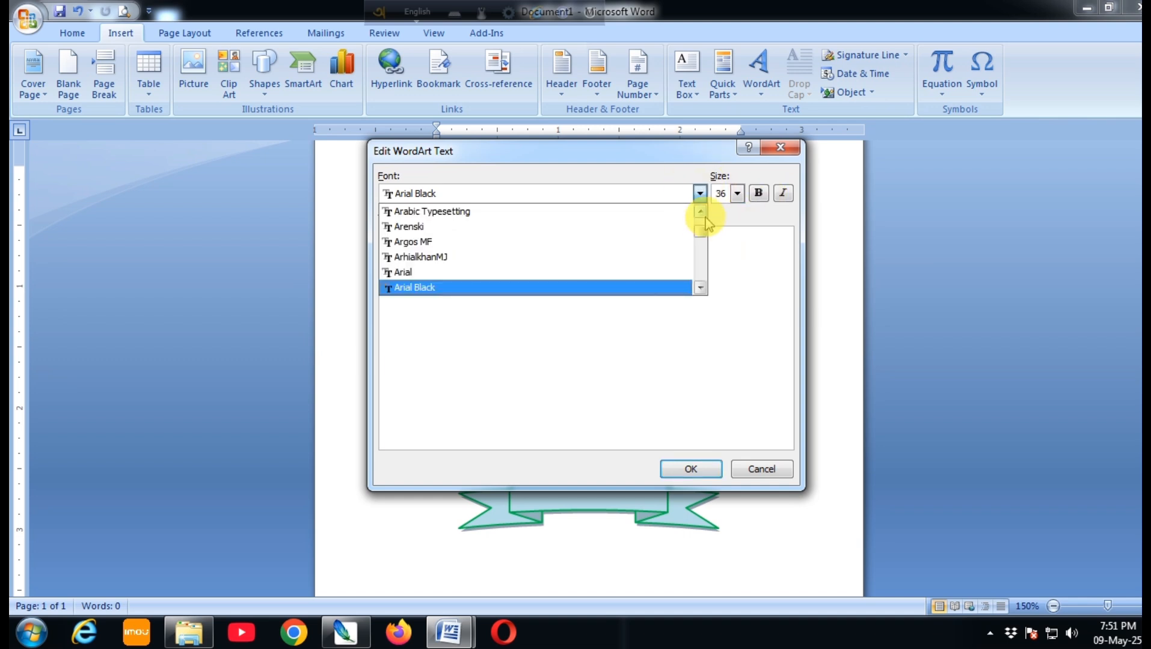